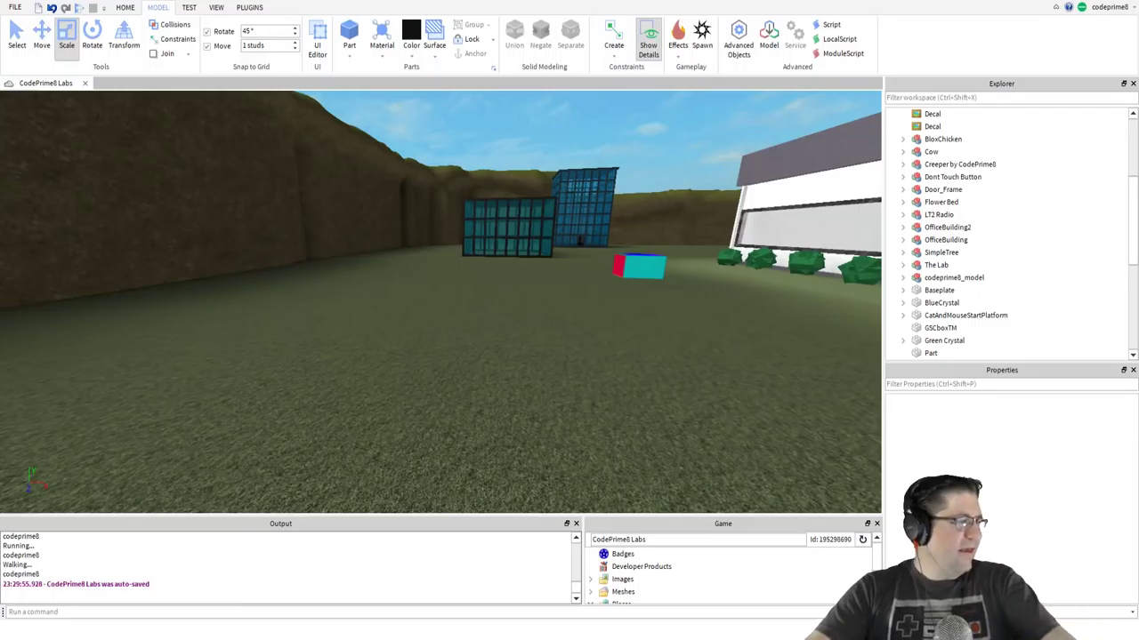
Insert a block part on the open grass in front of the glass building.
key(w)
right_drag(392, 311, 392, 311)
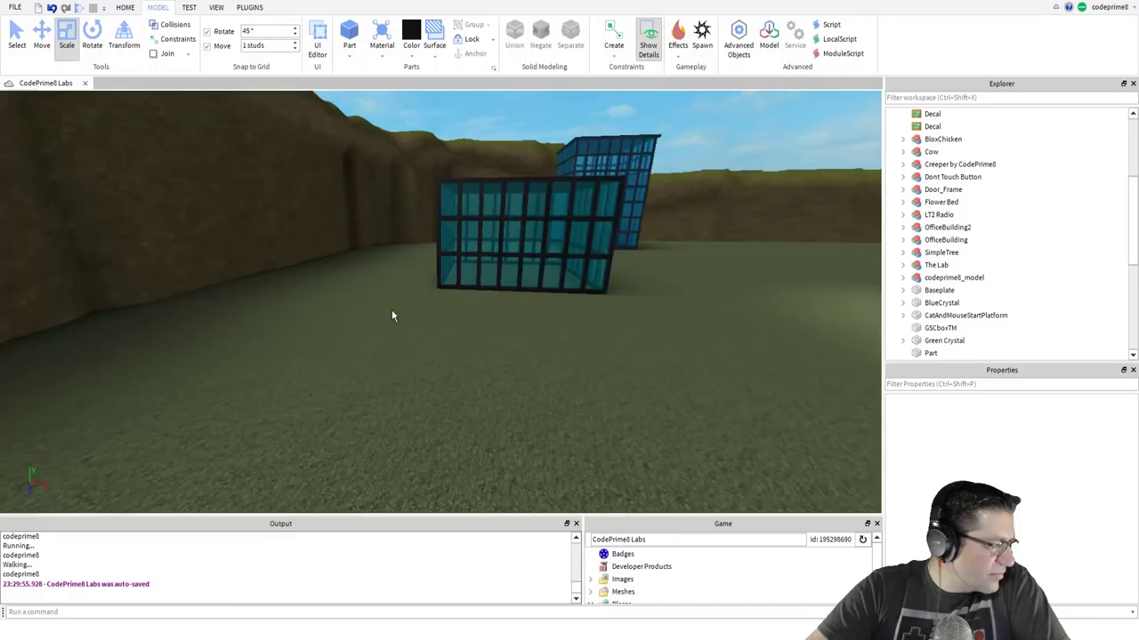
key(w)
key(d)
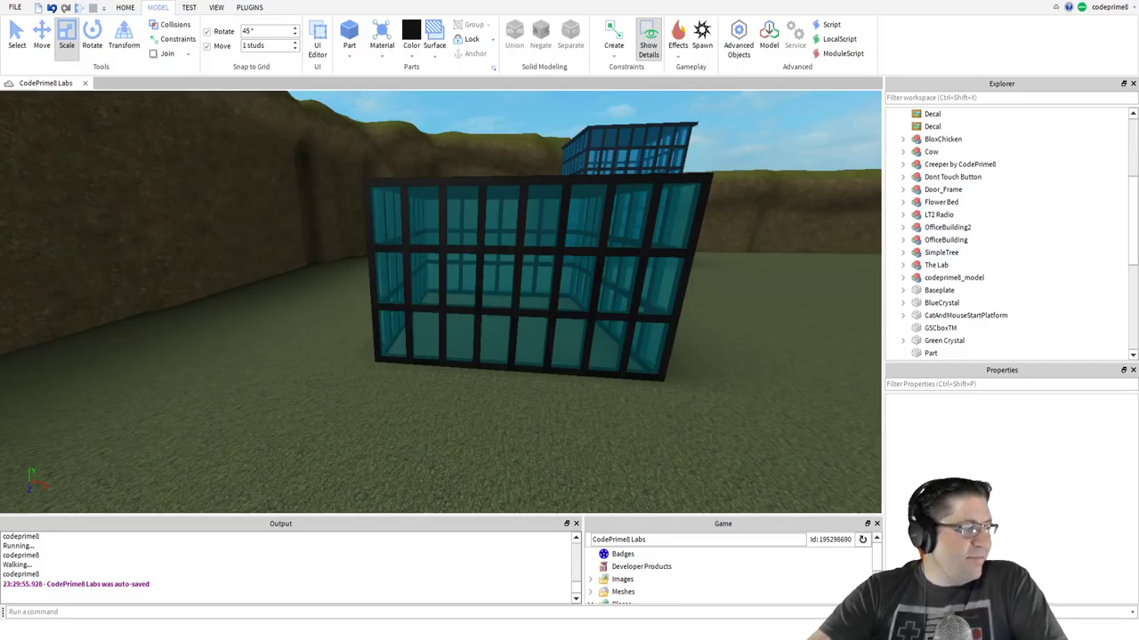
key(s)
right_drag(281, 427, 283, 415)
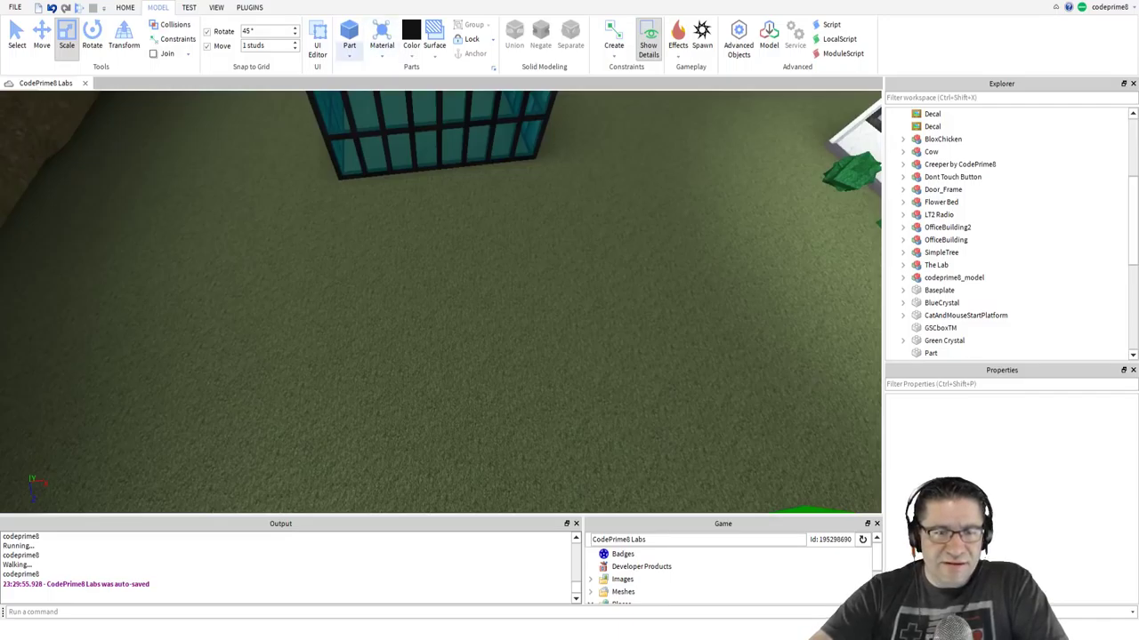
click(351, 45)
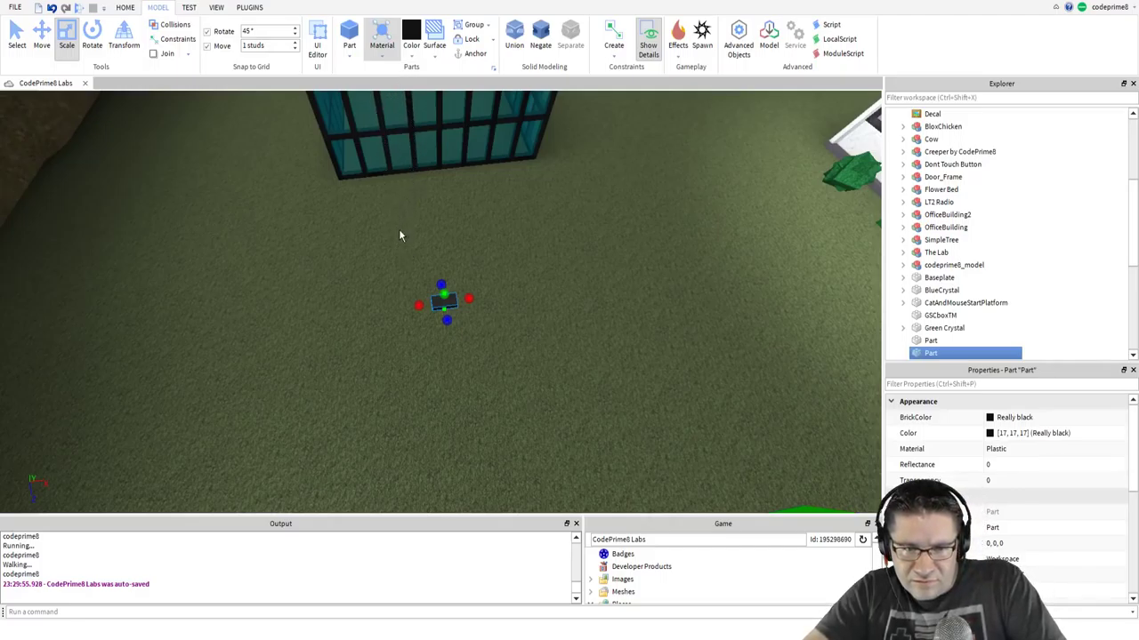
Give the new part the Granite material and the Gold colour.
click(404, 260)
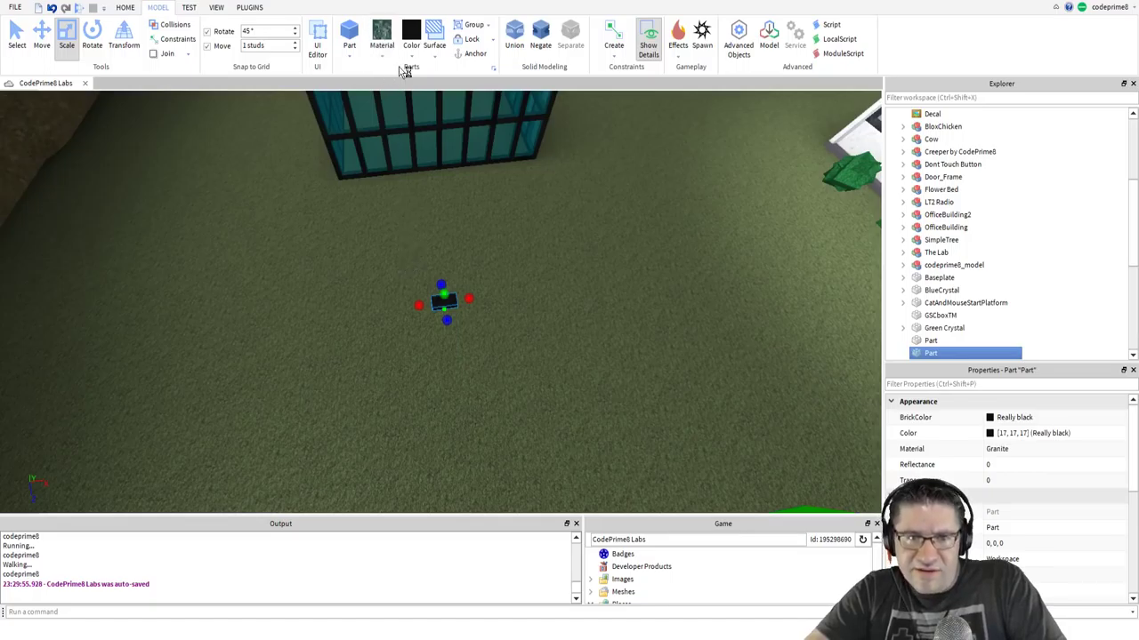
click(413, 51)
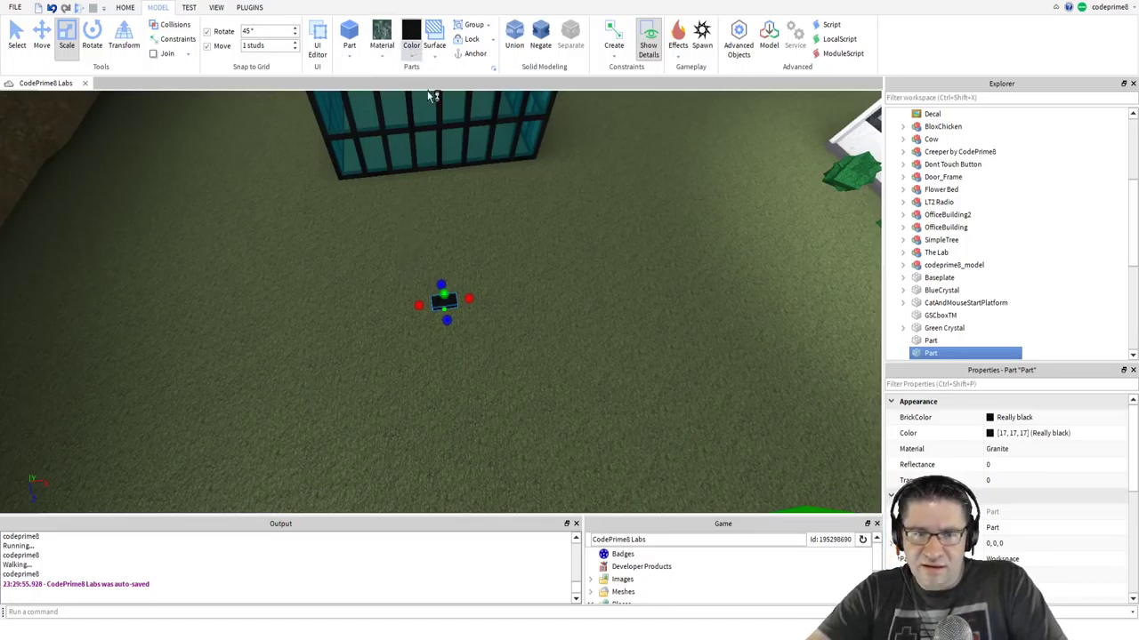
click(454, 182)
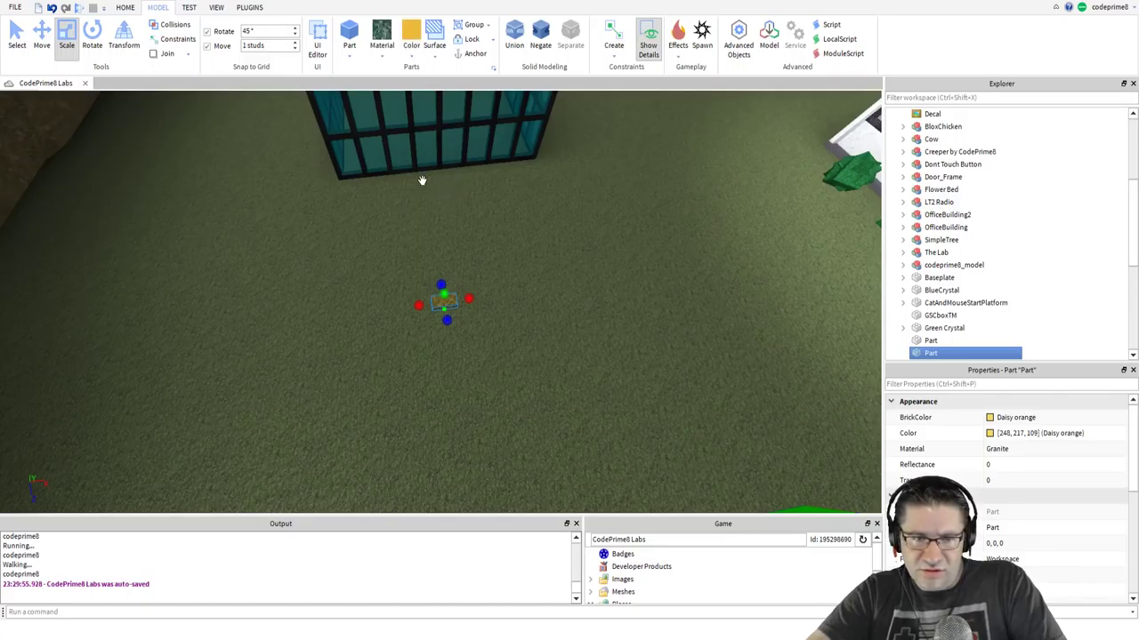
Scale the gold granite part up in height, width and thickness into a large wall block.
drag(444, 294, 448, 145)
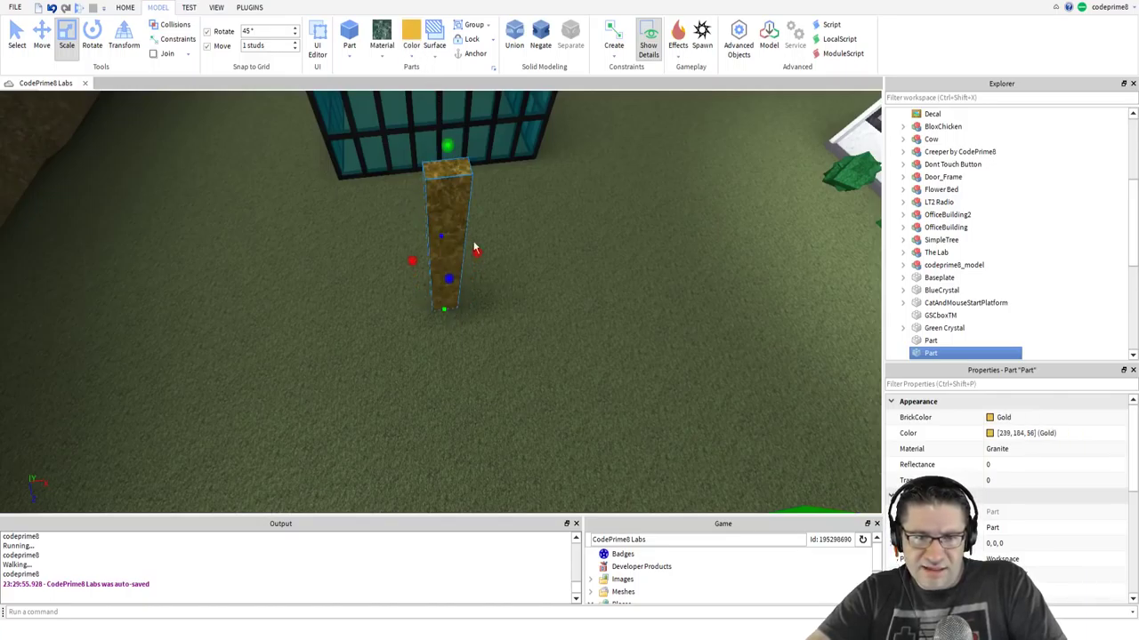
drag(477, 246, 618, 279)
right_drag(618, 273, 612, 307)
scroll(612, 303, up, 4)
key(e)
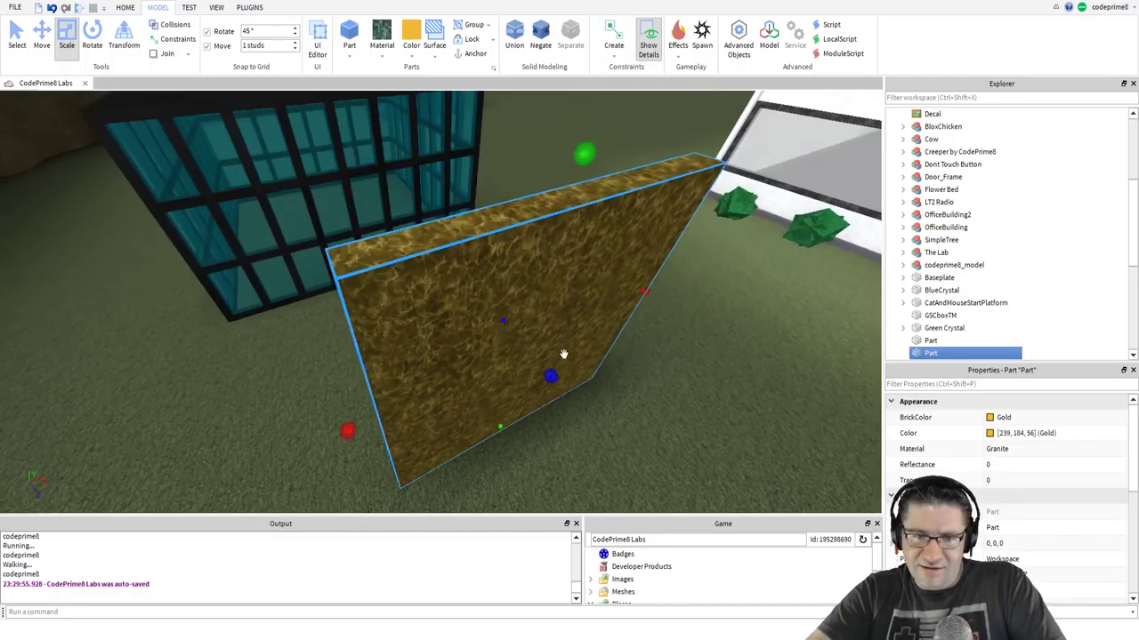
drag(551, 376, 635, 452)
Insert a cylinder part on top of the gold granite block.
right_drag(669, 431, 657, 398)
right_drag(605, 443, 605, 443)
key(s)
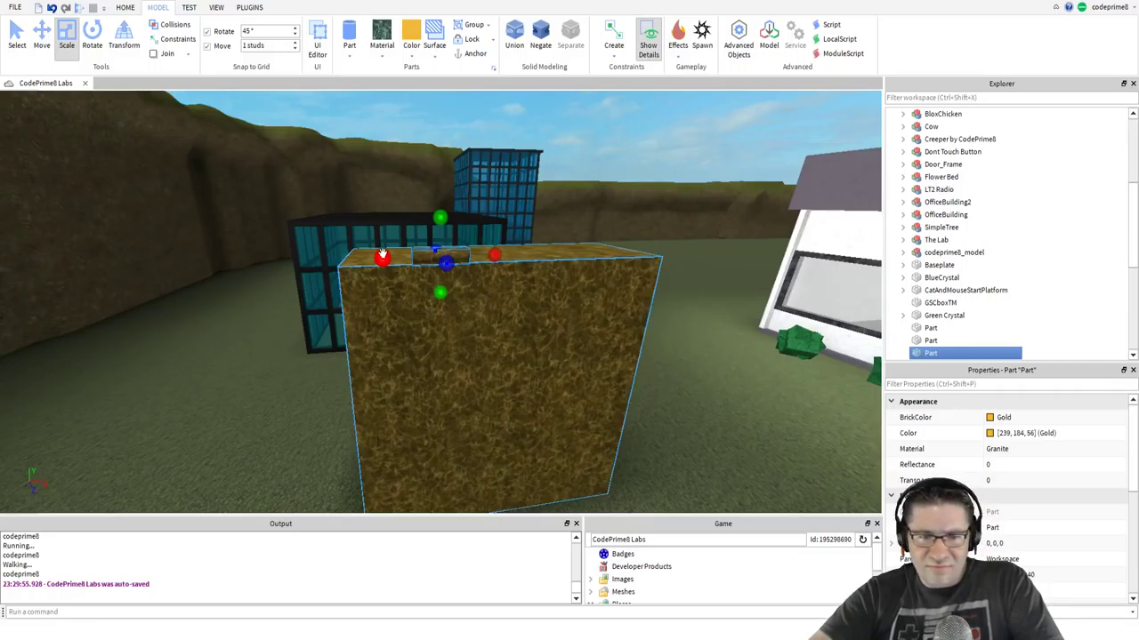
right_drag(357, 223, 357, 222)
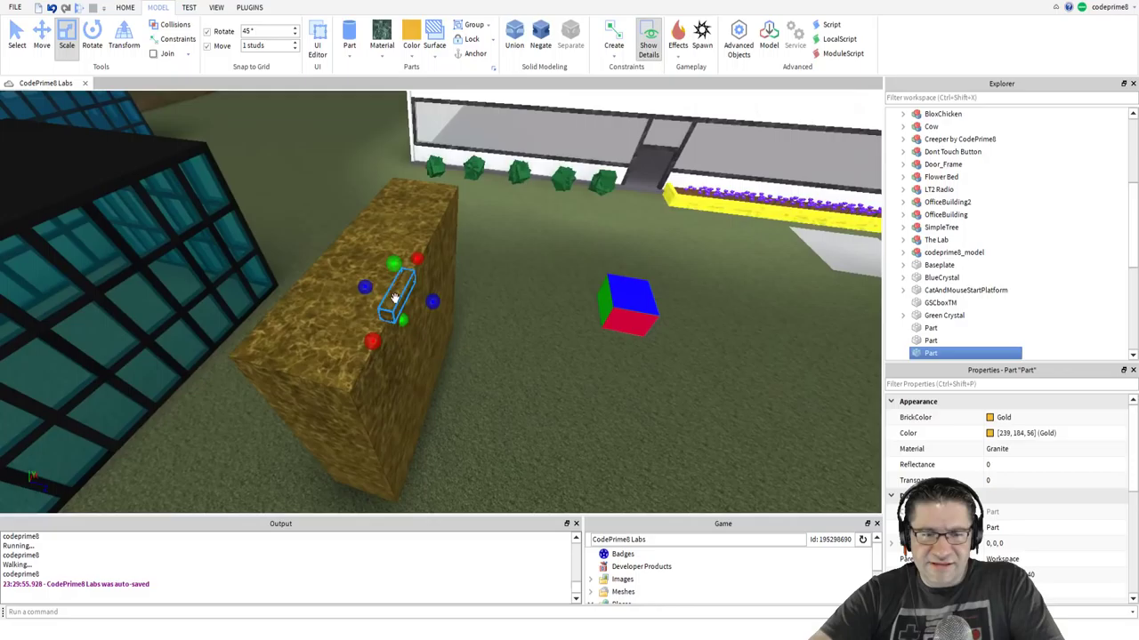
Thicken the large granite block along its blue axis and move the cylinder onto its end face.
click(426, 356)
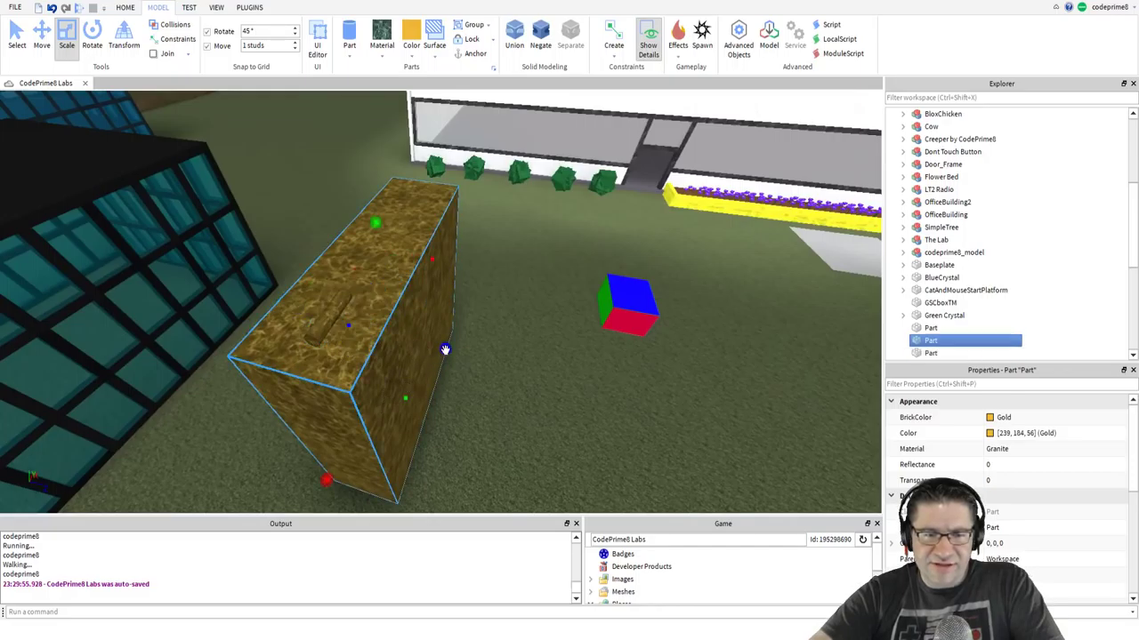
drag(444, 349, 449, 264)
drag(332, 313, 458, 214)
scroll(462, 200, up, 5)
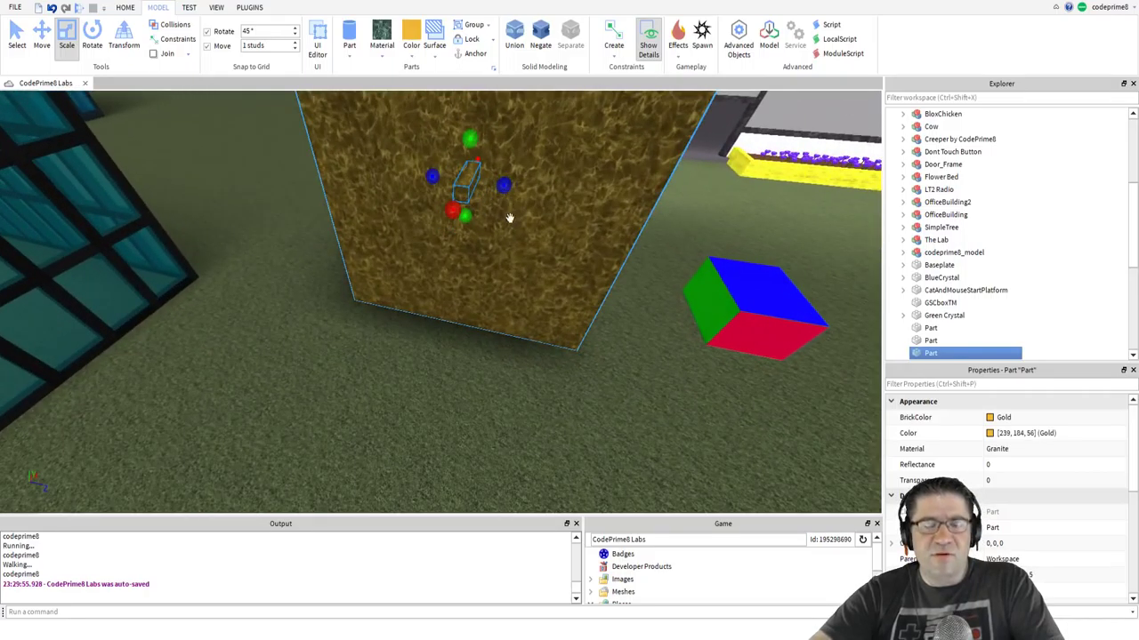
Enlarge the cylinder along its blue and green axes on the block's end face.
drag(504, 185, 560, 188)
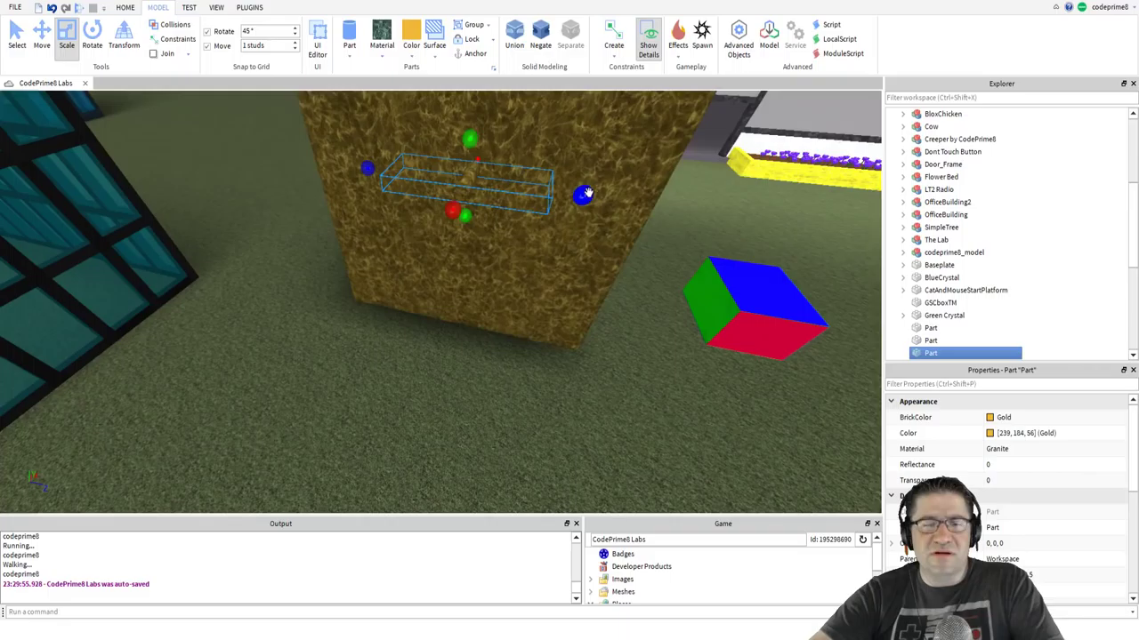
drag(470, 136, 474, 64)
right_drag(488, 183, 487, 181)
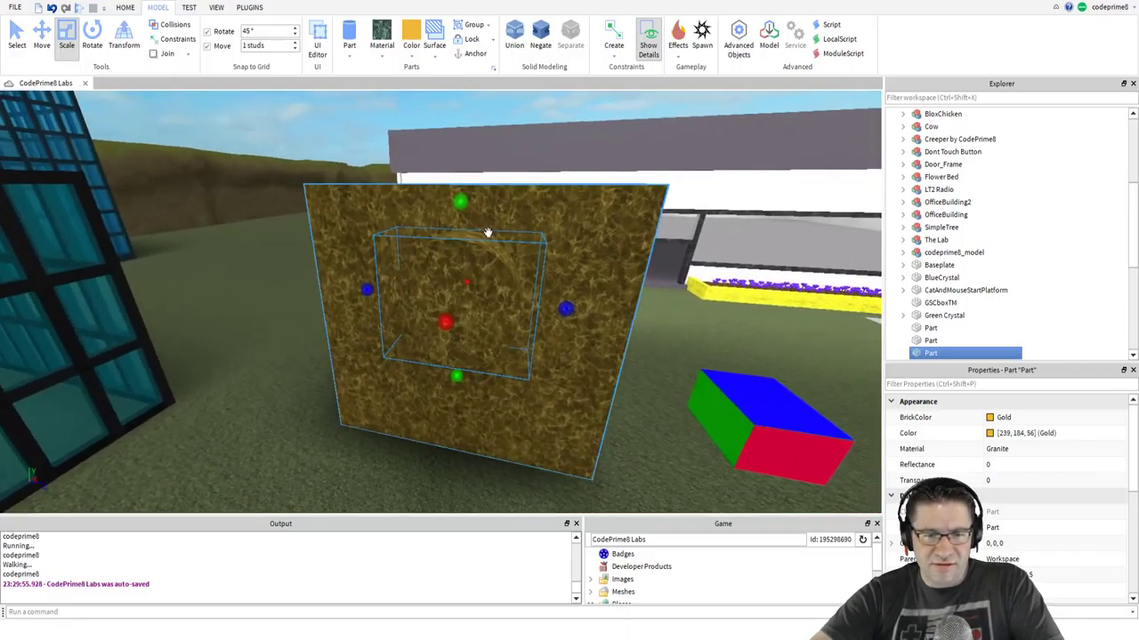
key(a)
right_drag(501, 294, 501, 298)
key(s)
Widen the cylinder past both sides of the block's end face and extend it upward and downward.
drag(513, 302, 578, 311)
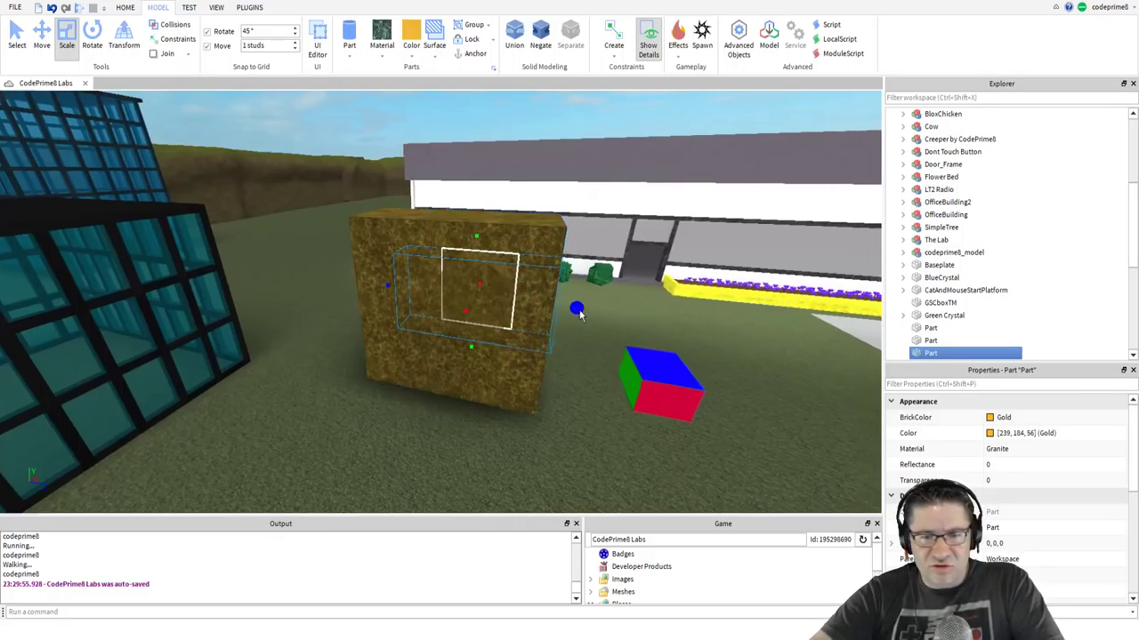
drag(360, 294, 572, 308)
key(ctrl+z)
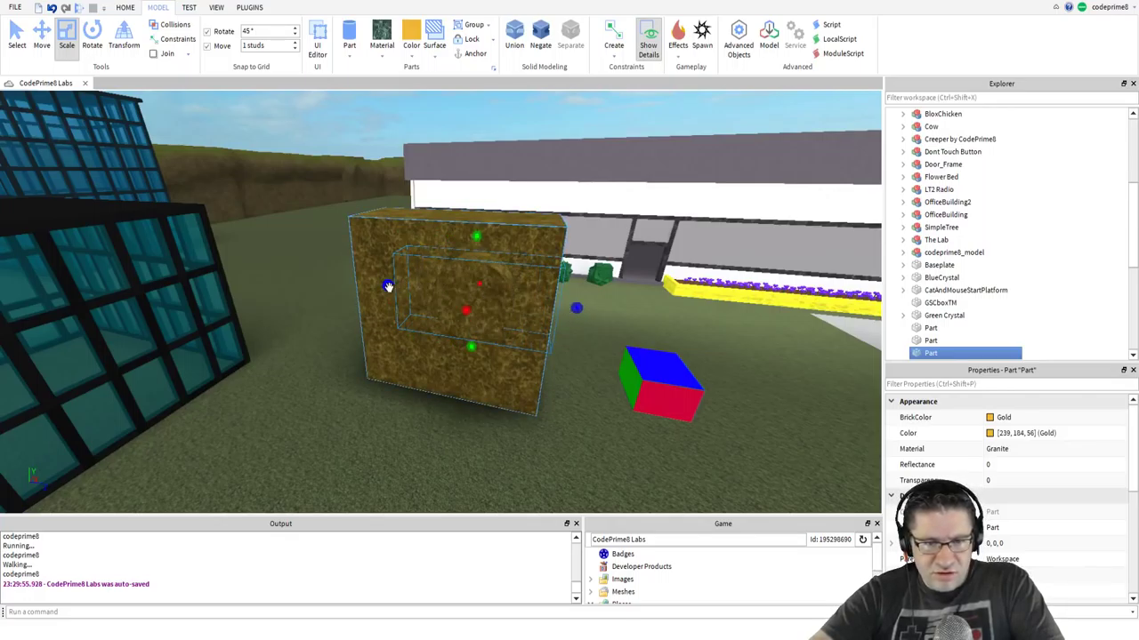
drag(388, 286, 331, 279)
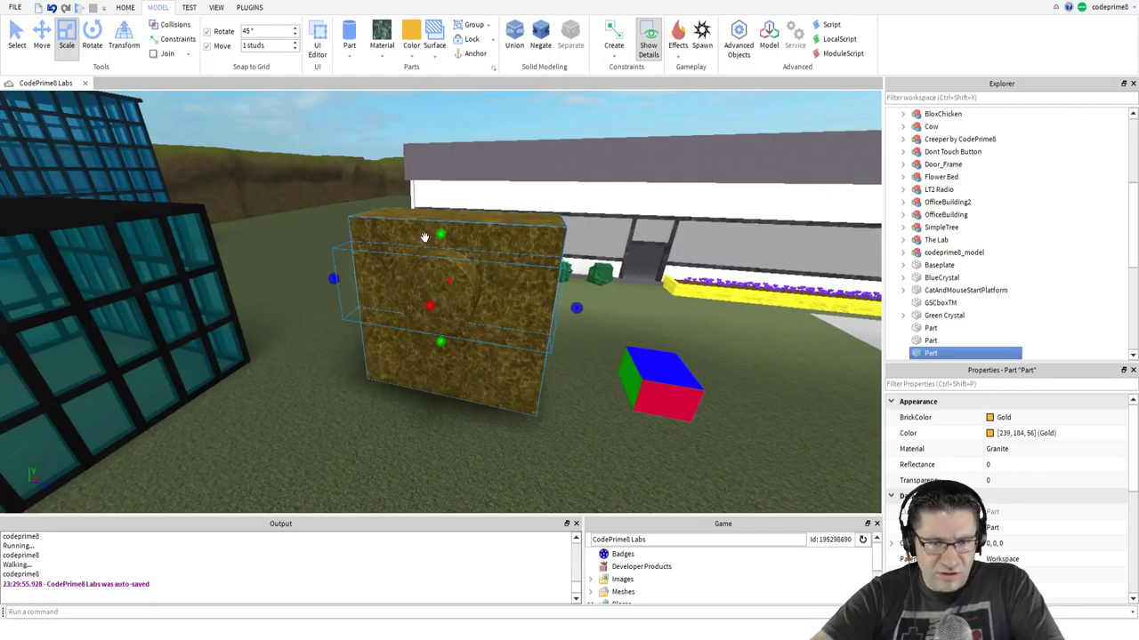
drag(439, 234, 441, 204)
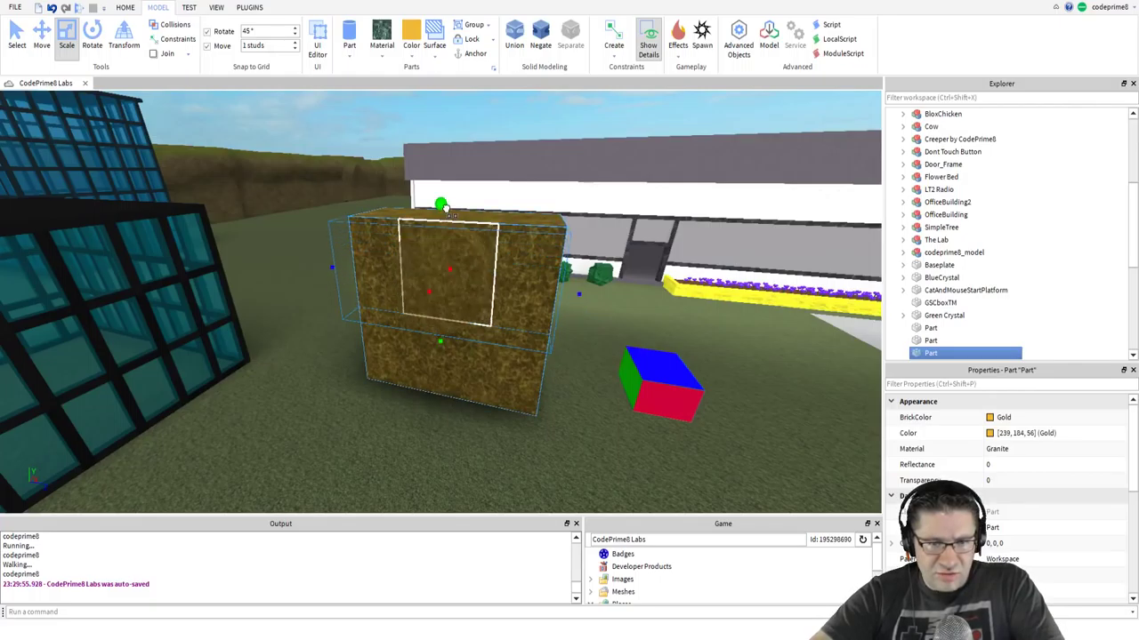
drag(441, 343, 441, 377)
Inspect how the enlarged cylinder fits against the block's end face from several angles.
key(w)
right_drag(496, 409, 495, 409)
key(a)
key(d)
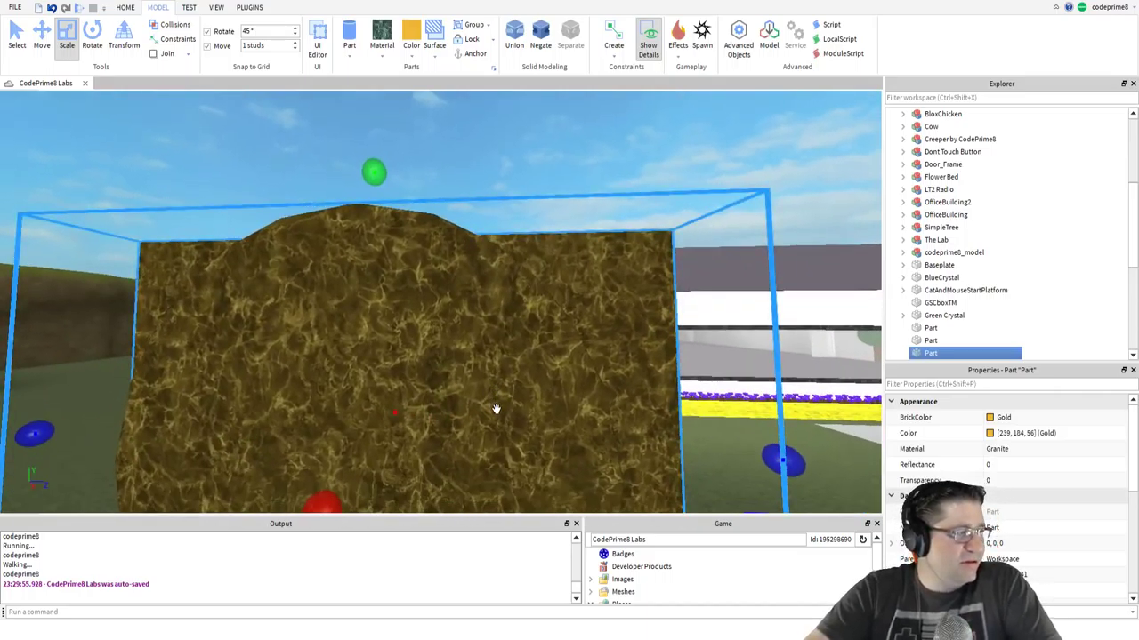
right_drag(496, 409, 496, 409)
scroll(496, 409, down, 3)
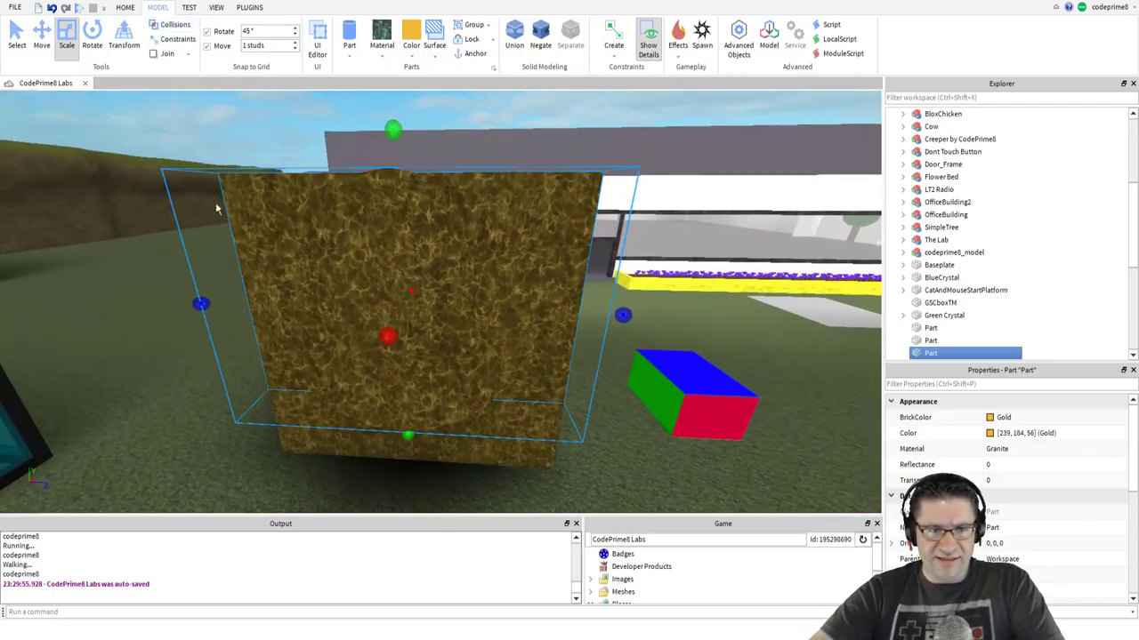
right_drag(197, 356, 196, 353)
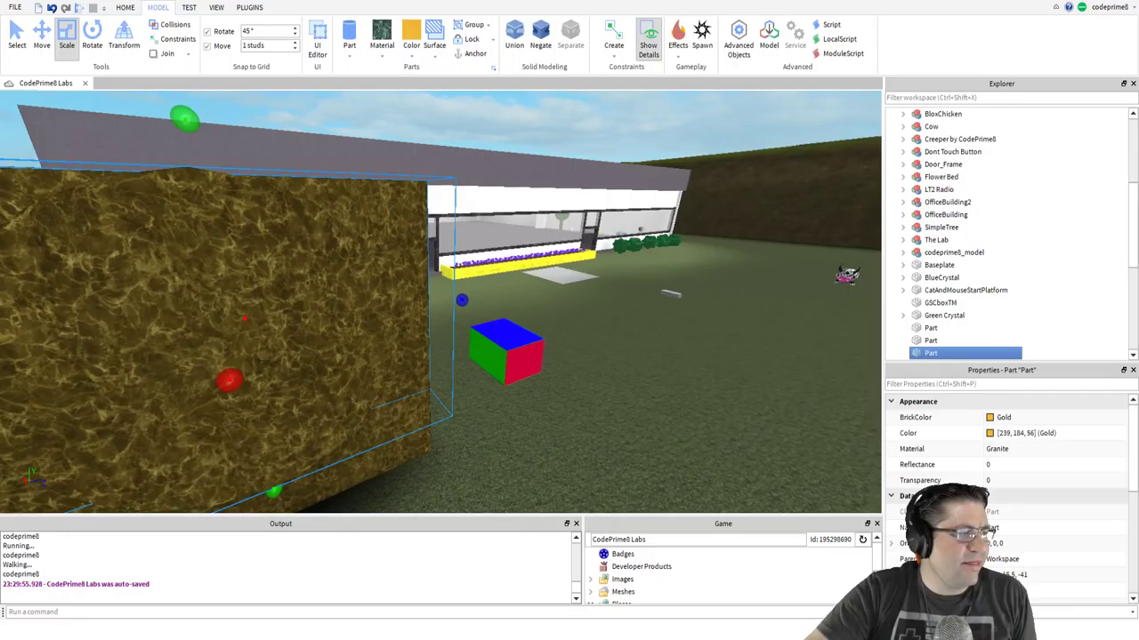
key(f)
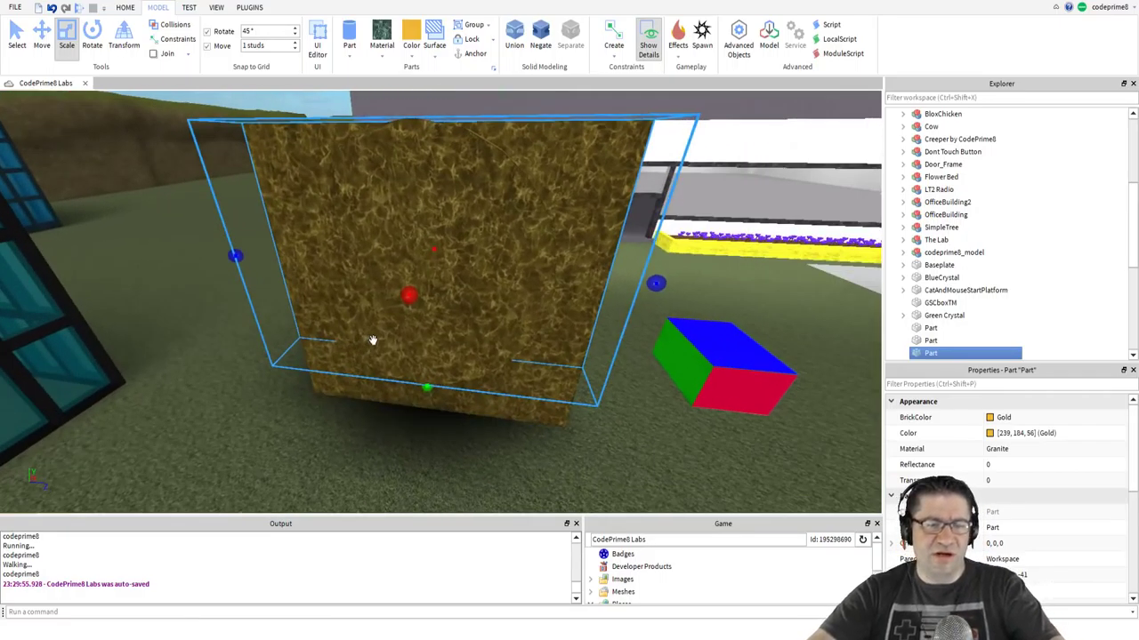
Insert another part at the cylinder on the block's end face.
click(351, 46)
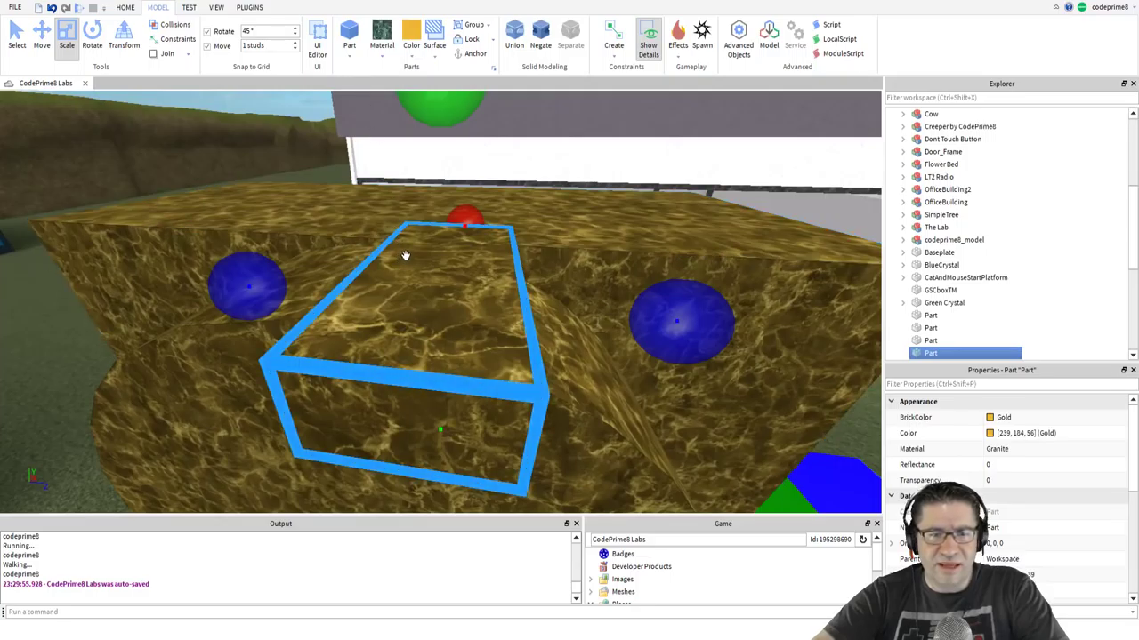
scroll(438, 302, down, 5)
right_drag(454, 338, 472, 318)
scroll(468, 344, up, 3)
Extend the cylinder through the far side of the granite block and shorten its front end to protrude only slightly.
click(437, 327)
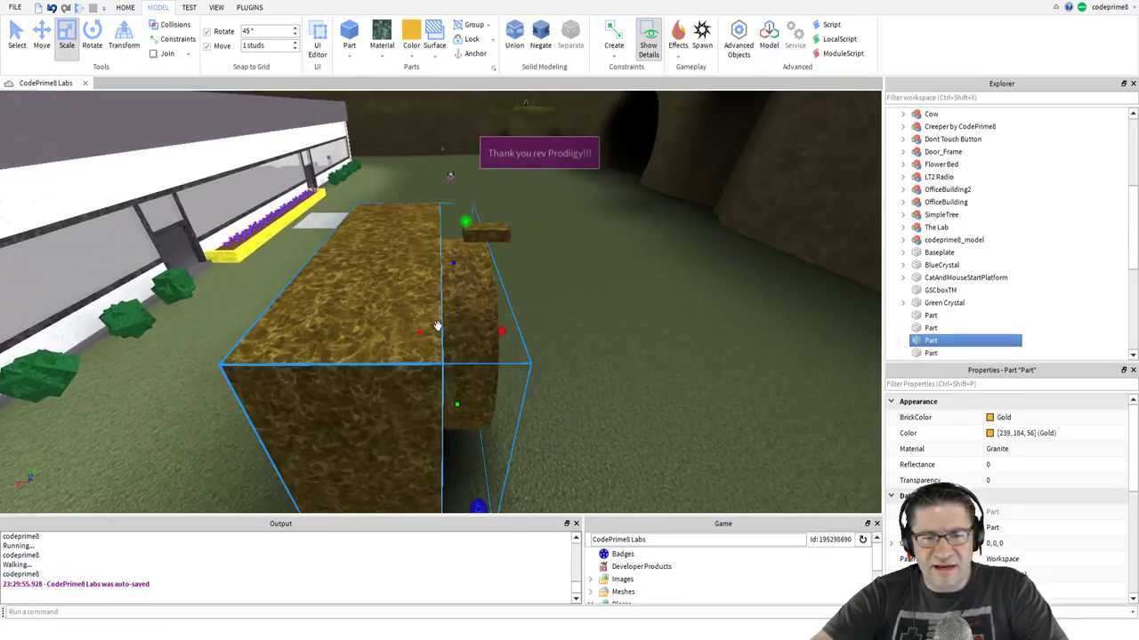
drag(422, 332, 420, 332)
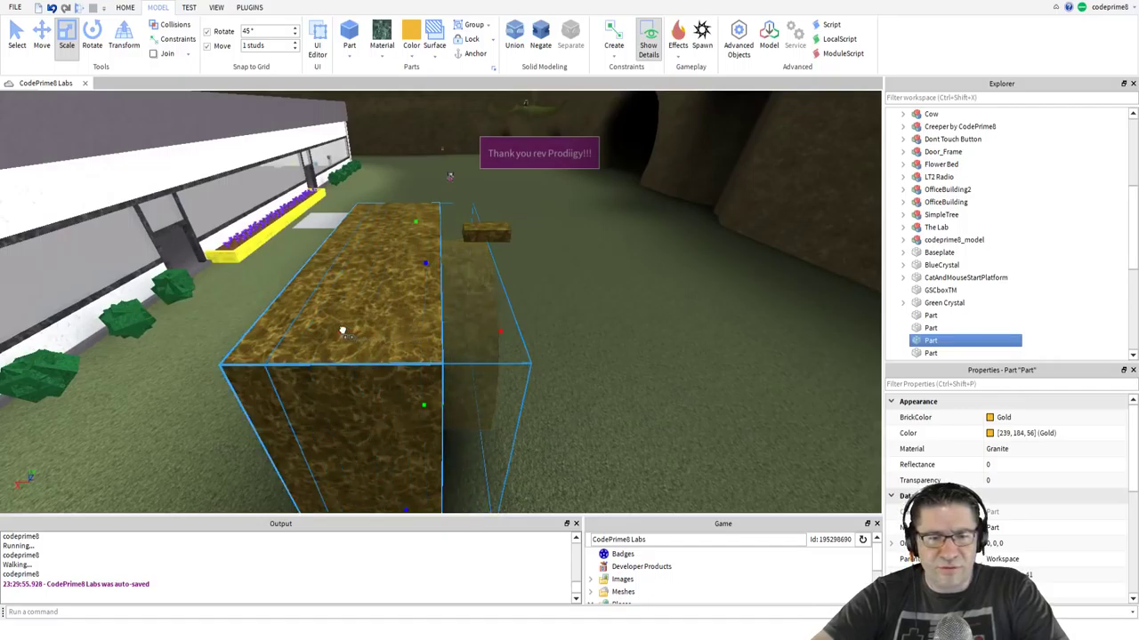
drag(301, 331, 309, 331)
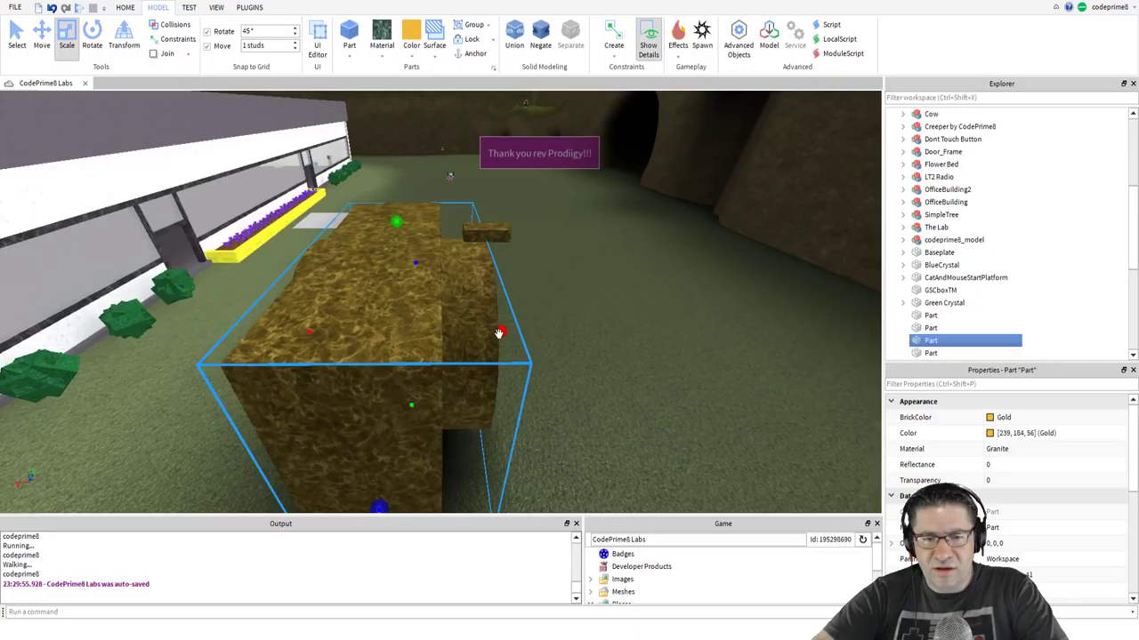
drag(499, 333, 470, 331)
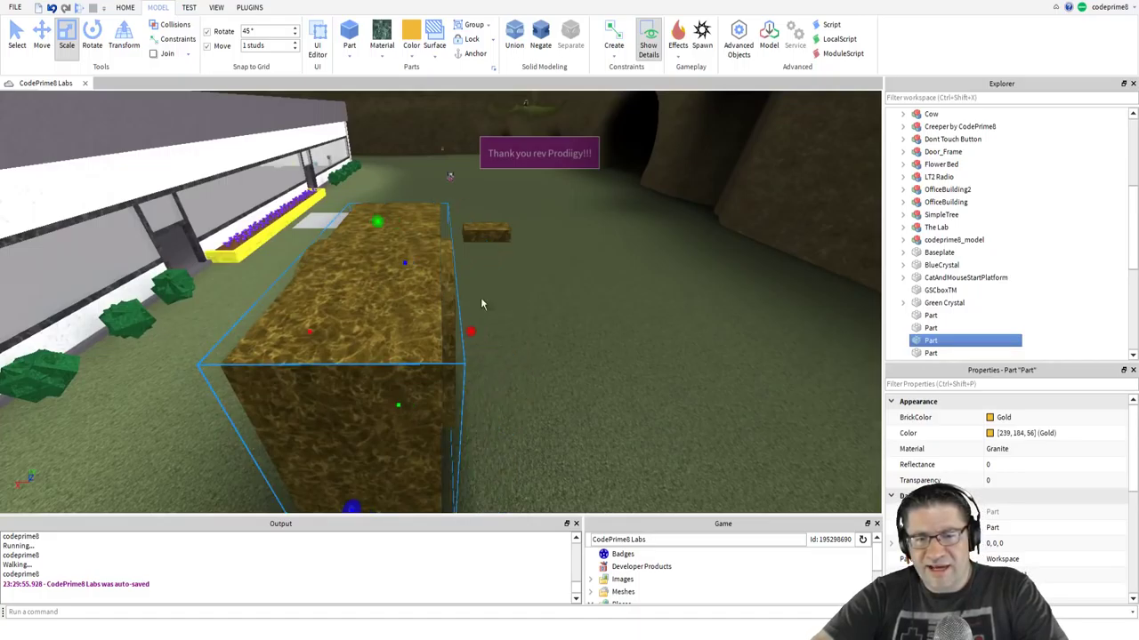
Move the small new part onto the grass in front of the block's end face.
right_drag(484, 281, 436, 270)
click(421, 245)
key(s)
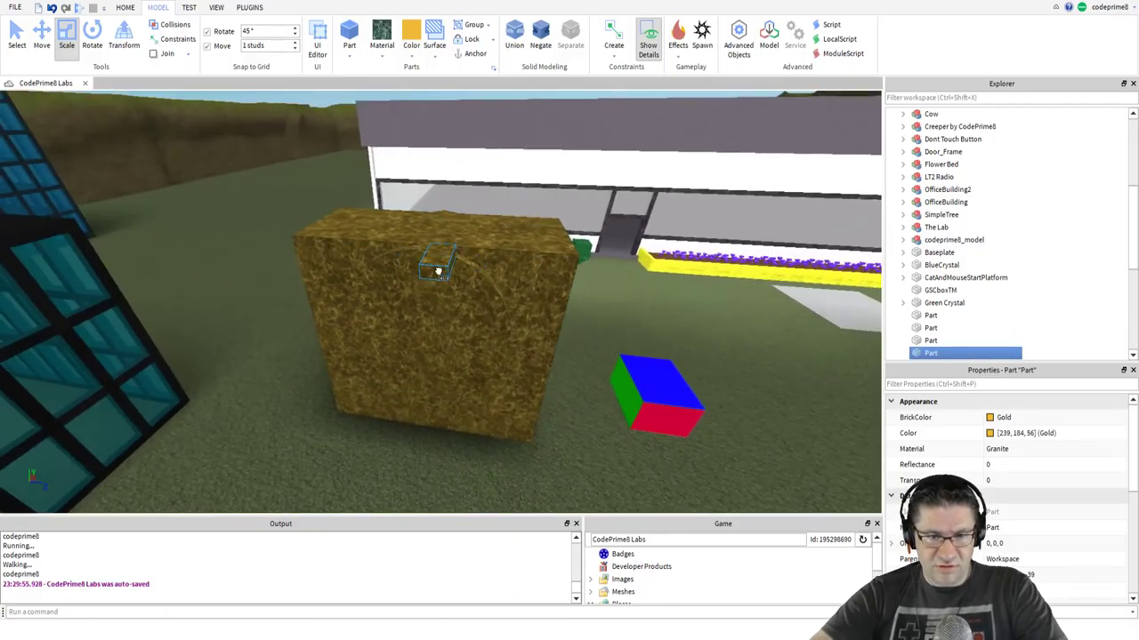
drag(432, 305, 413, 292)
right_drag(450, 317, 451, 318)
key(d)
drag(410, 224, 410, 224)
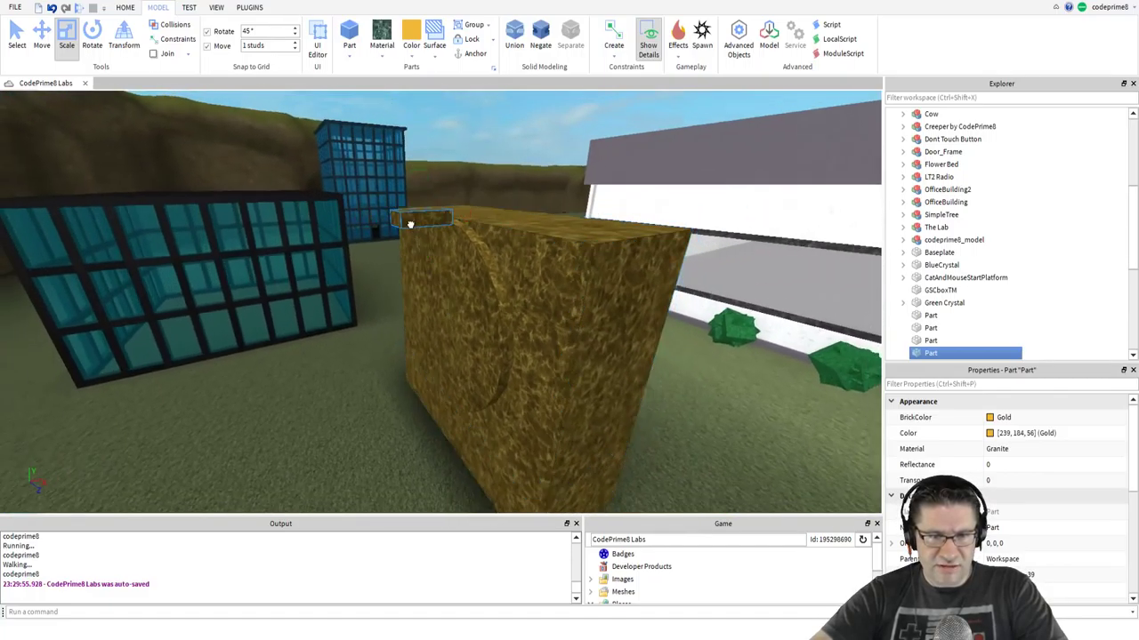
click(416, 214)
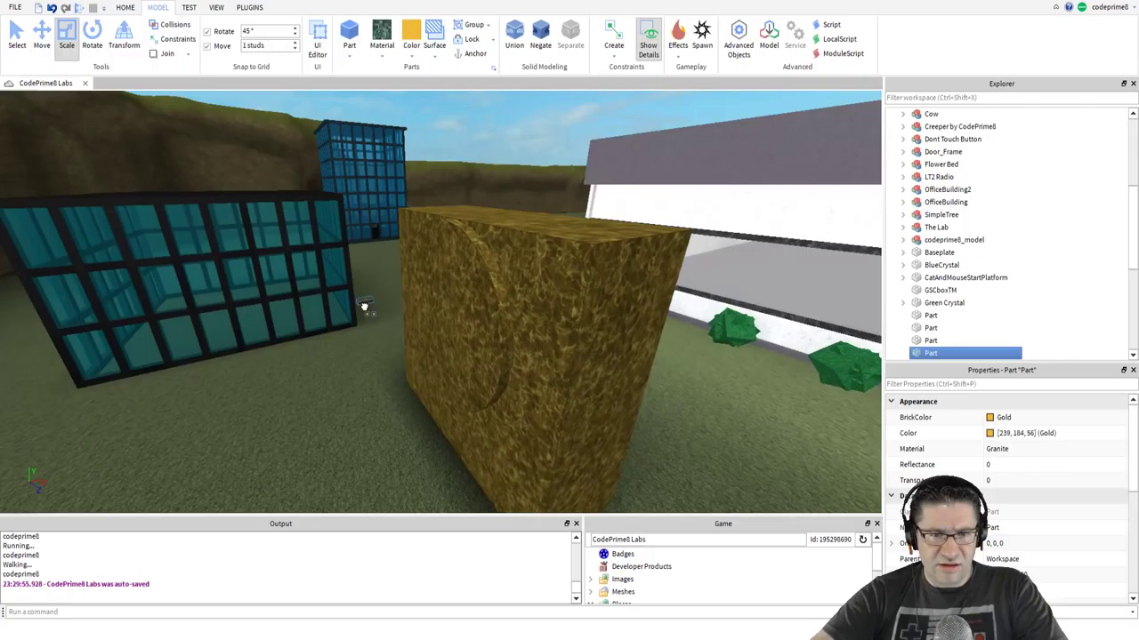
drag(444, 355, 418, 411)
key(a)
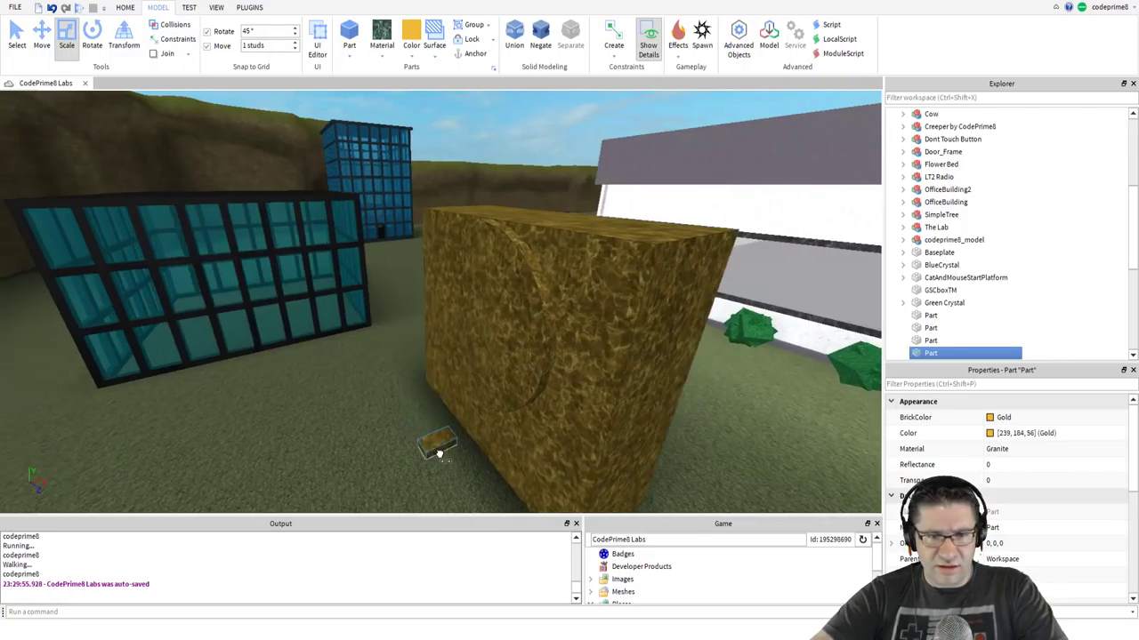
right_drag(438, 453, 442, 450)
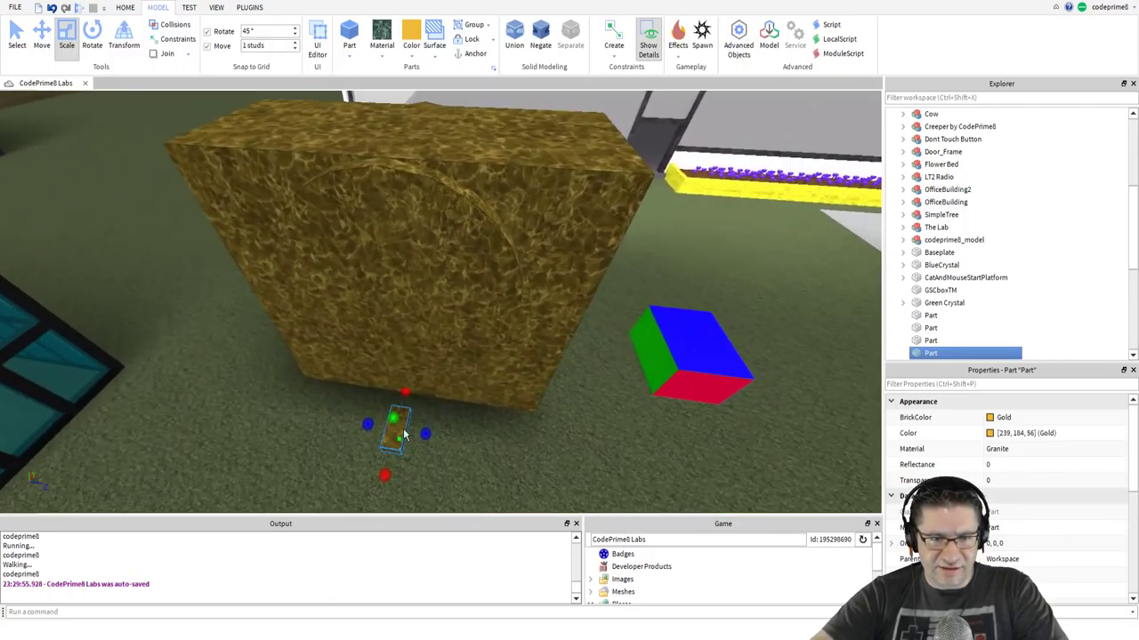
Scale the small part in front of the block to over half the block's height and widen it across the end face.
drag(393, 418, 401, 286)
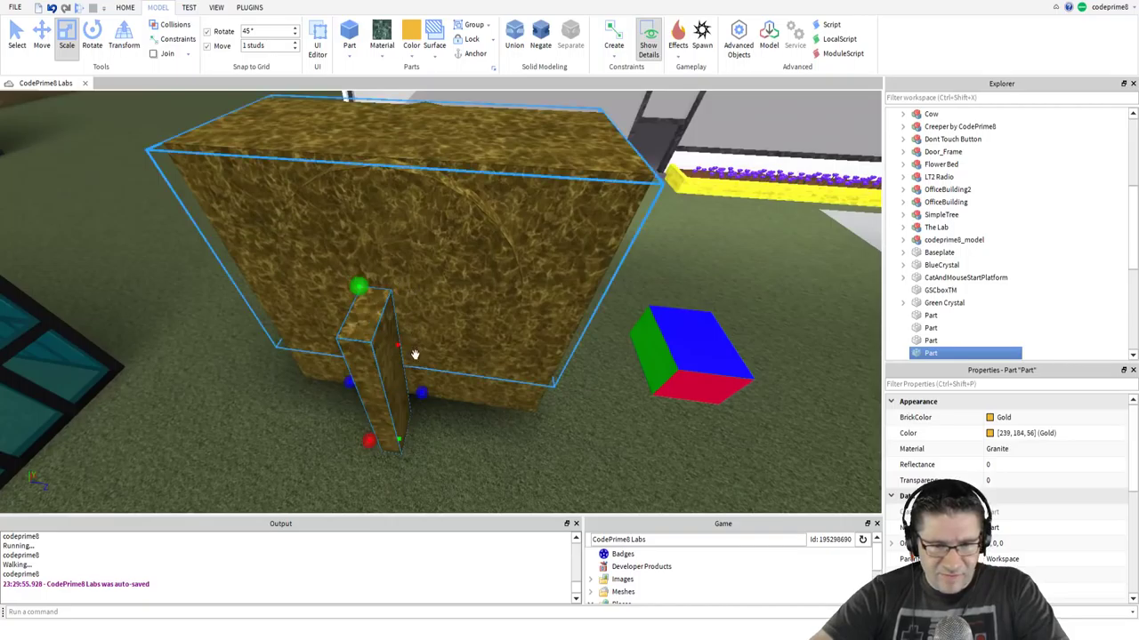
right_drag(398, 386, 397, 386)
key(w)
key(s)
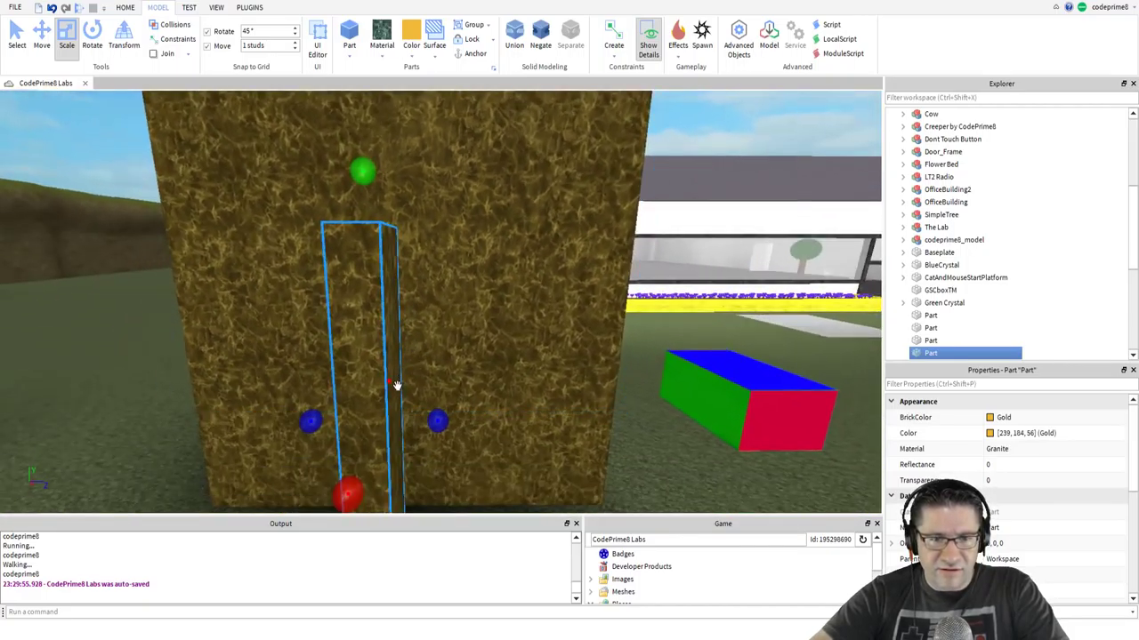
drag(442, 427, 605, 419)
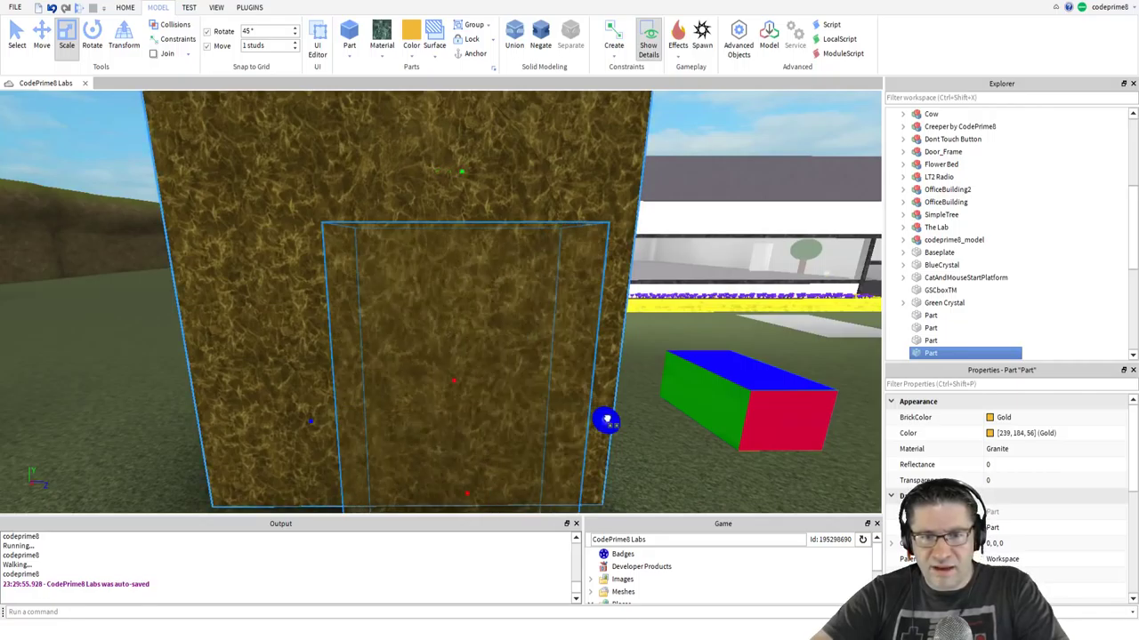
right_drag(604, 419, 595, 410)
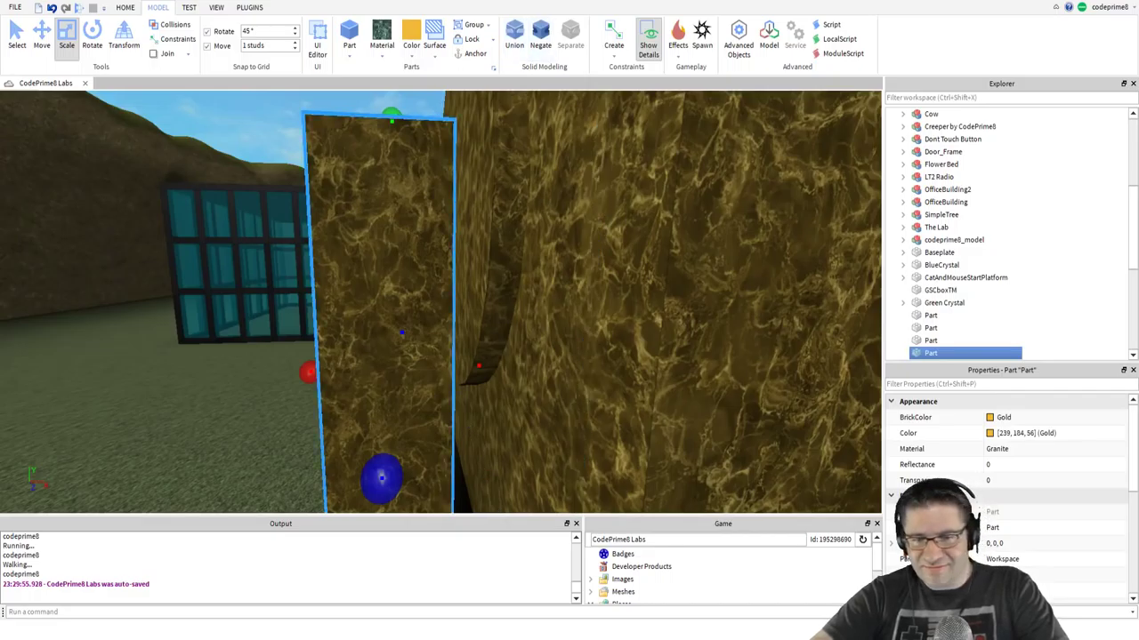
Reselect the enlarged box in front of the block and adjust its width towards both sides of the cylinder.
click(250, 394)
right_drag(250, 394, 250, 393)
key(e)
scroll(250, 393, down, 5)
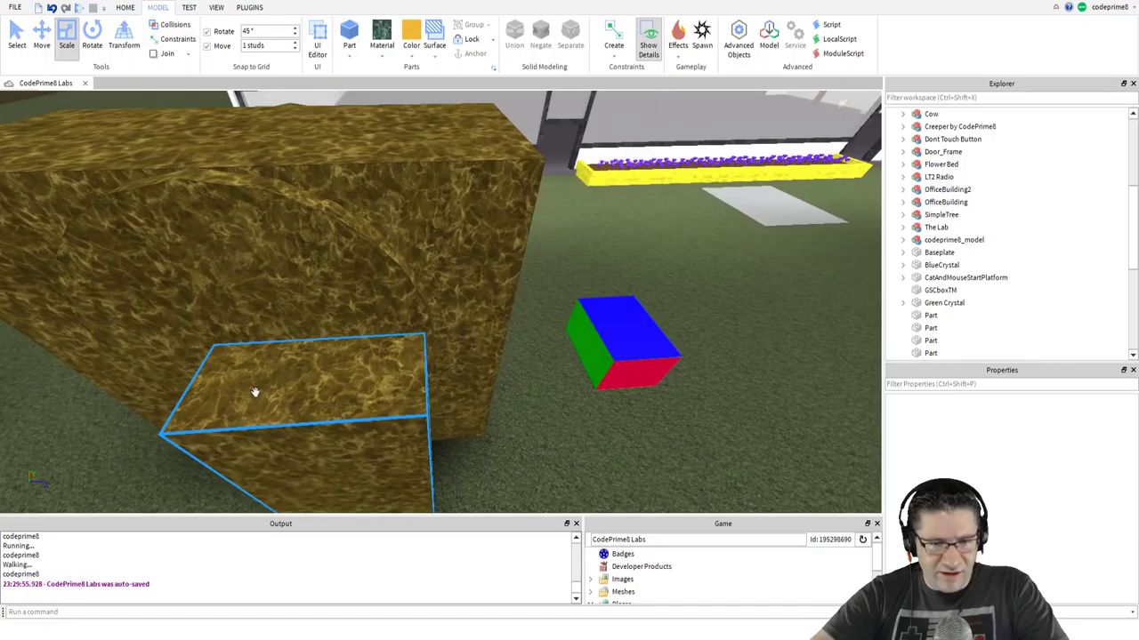
click(347, 483)
mouse_move(461, 449)
mouse_down()
mouse_move(478, 446)
mouse_move(457, 446)
mouse_move(472, 446)
mouse_move(466, 438)
mouse_up()
right_drag(405, 433, 404, 434)
drag(401, 391, 304, 390)
right_drag(308, 388, 398, 360)
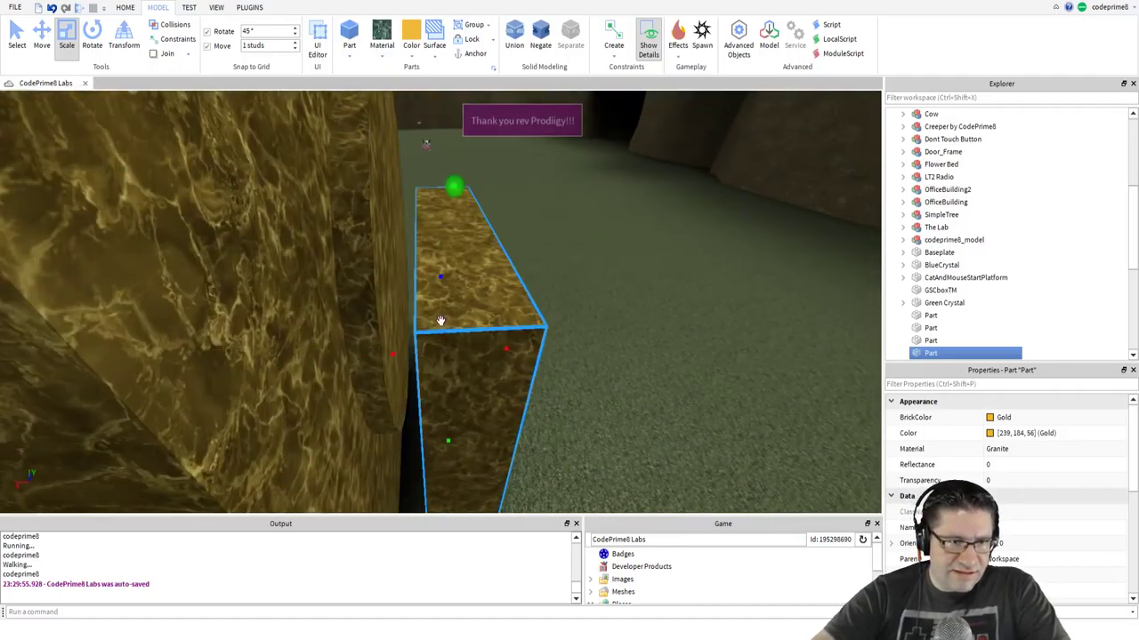
Deepen the box towards the block's end face and check how its edge meets the cylinder.
drag(394, 356, 370, 357)
right_drag(405, 343, 407, 344)
scroll(406, 343, up, 3)
scroll(406, 343, up, 4)
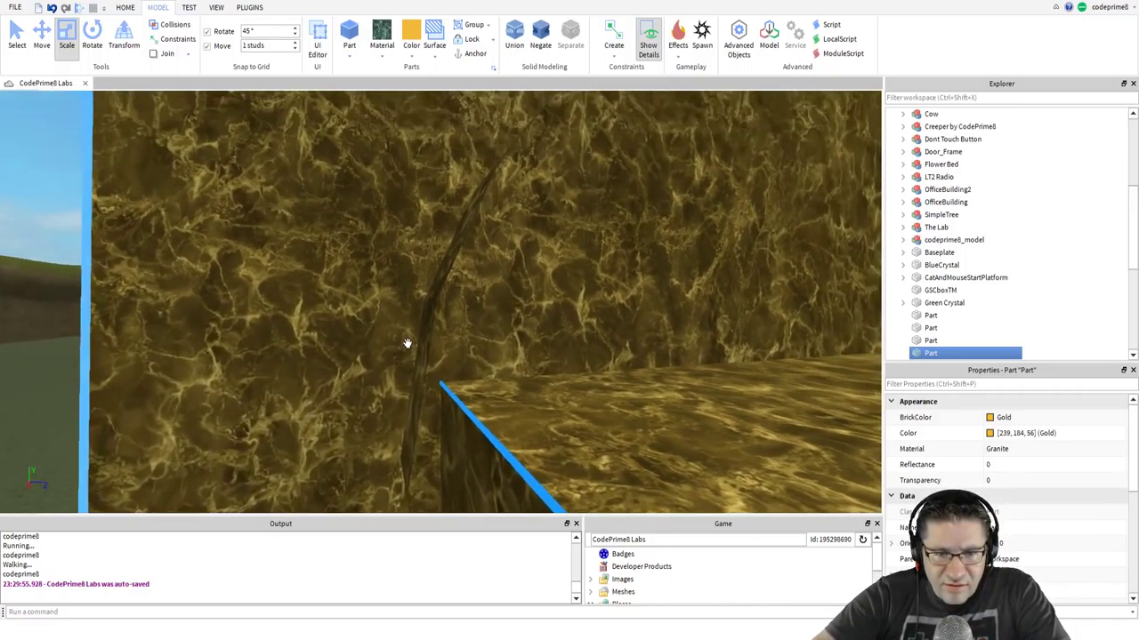
scroll(407, 343, down, 5)
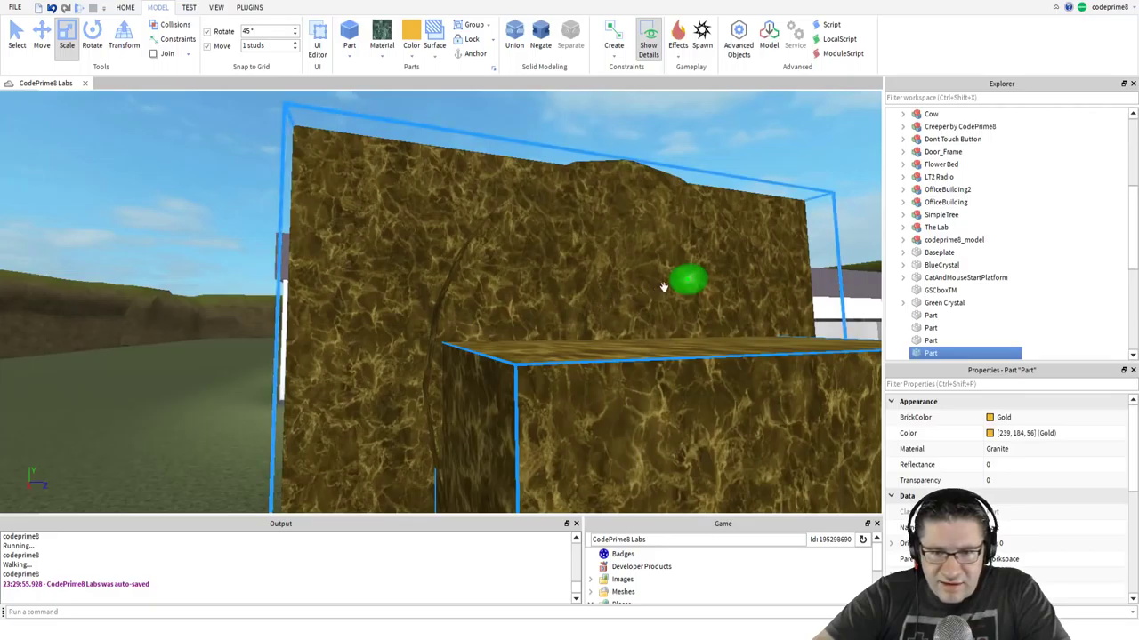
Lower the top of the box to the level where the cylinder is widest, fine-tuning the height against its curve.
drag(687, 280, 650, 361)
right_drag(640, 400, 639, 399)
scroll(638, 400, down, 3)
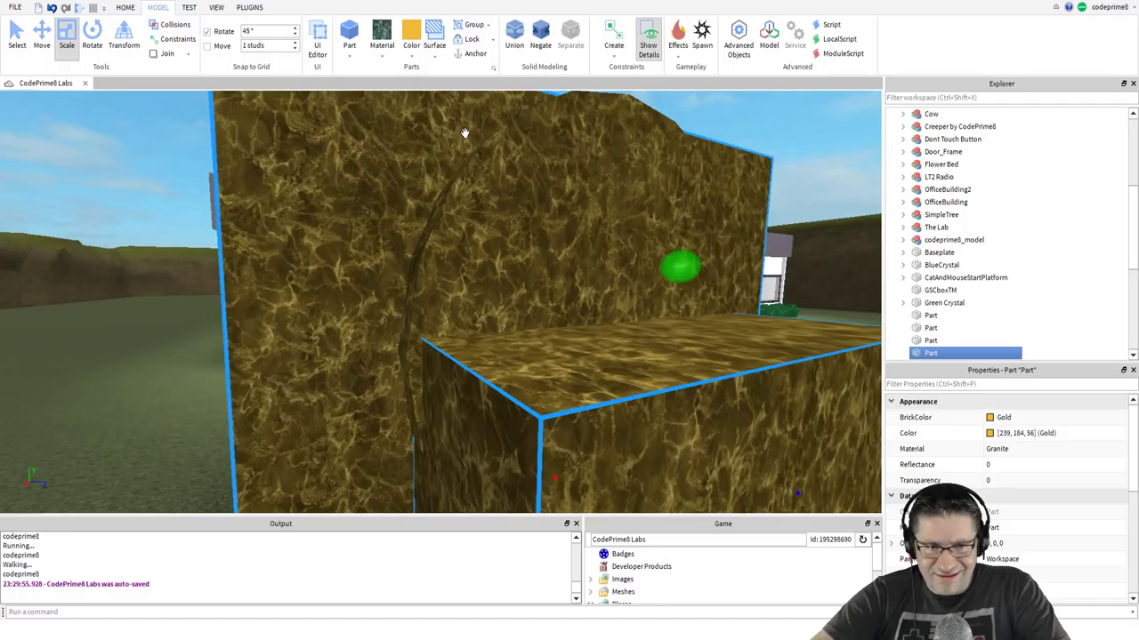
mouse_move(686, 274)
mouse_down()
mouse_move(683, 285)
mouse_move(694, 284)
mouse_up()
scroll(564, 347, up, 10)
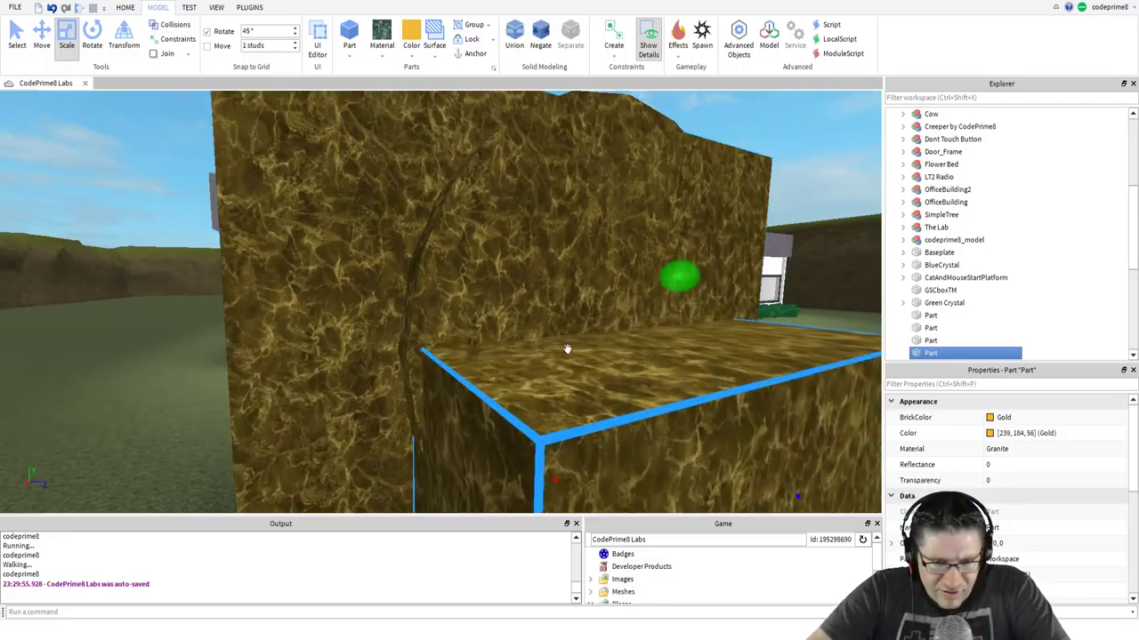
scroll(533, 269, up, 2)
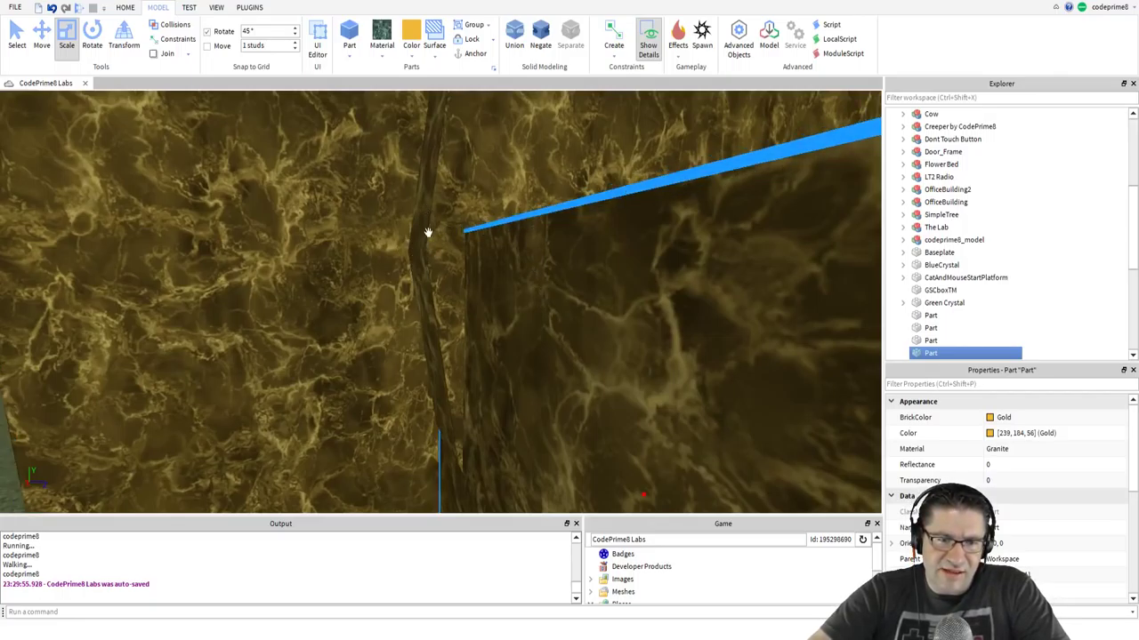
scroll(462, 258, down, 5)
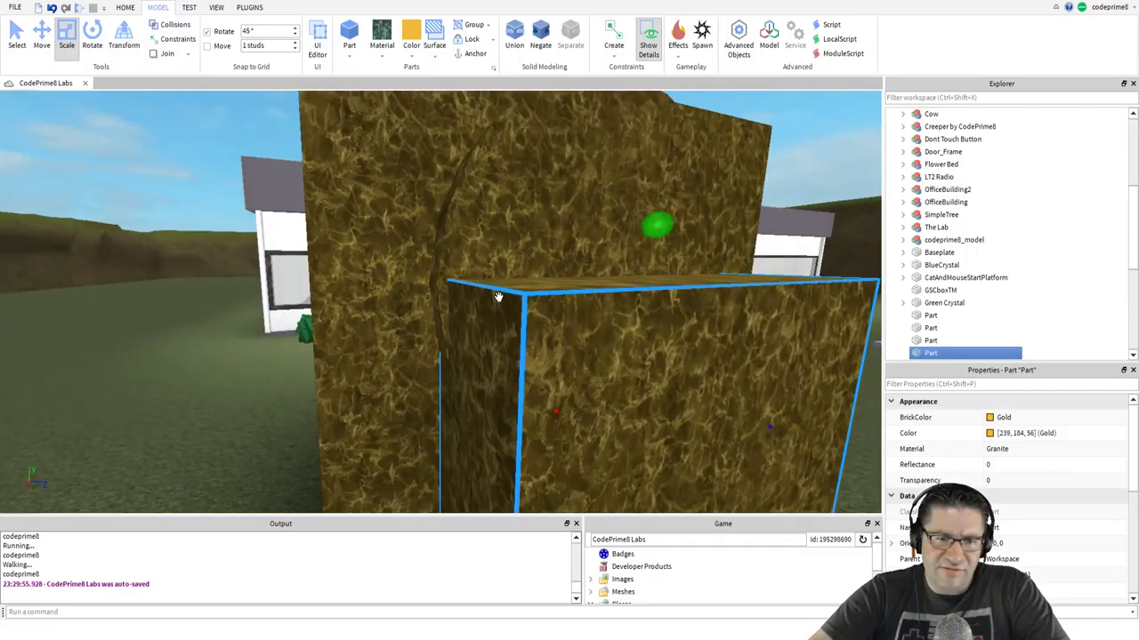
scroll(656, 229, up, 3)
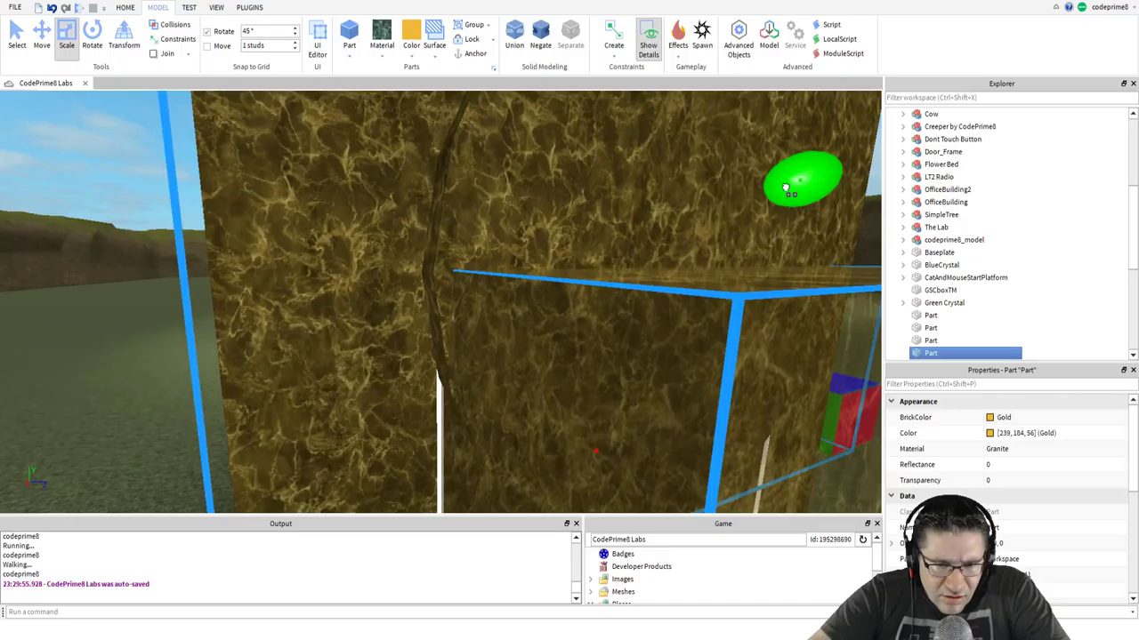
scroll(483, 443, down, 5)
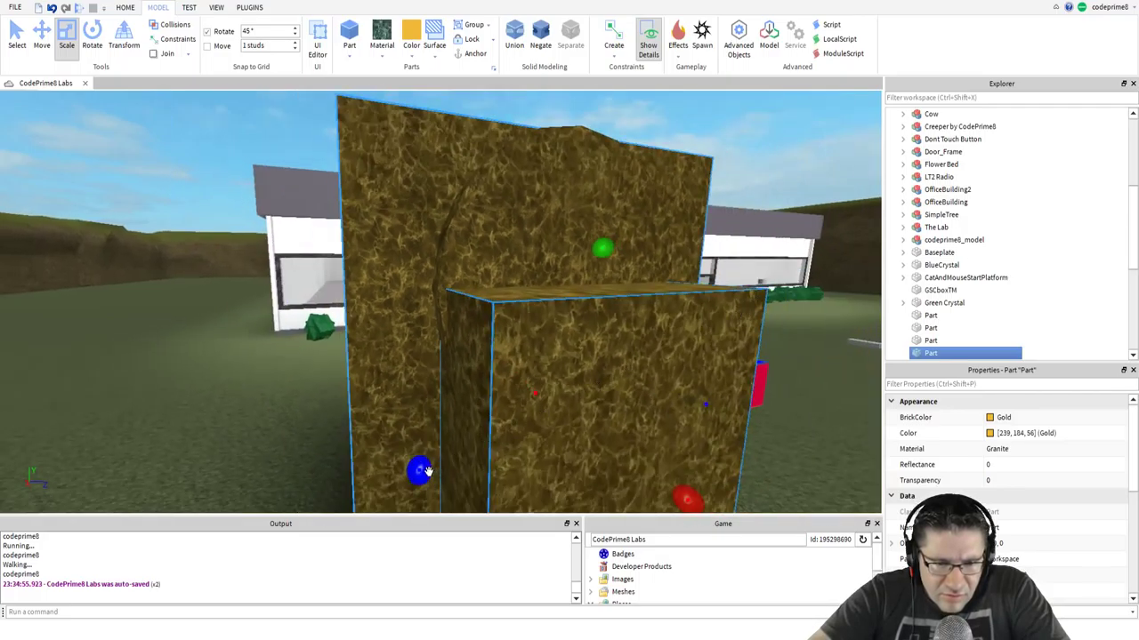
Widen one side of the box in small adjustments until it lines up with the cylinder's outer edge.
drag(427, 471, 417, 473)
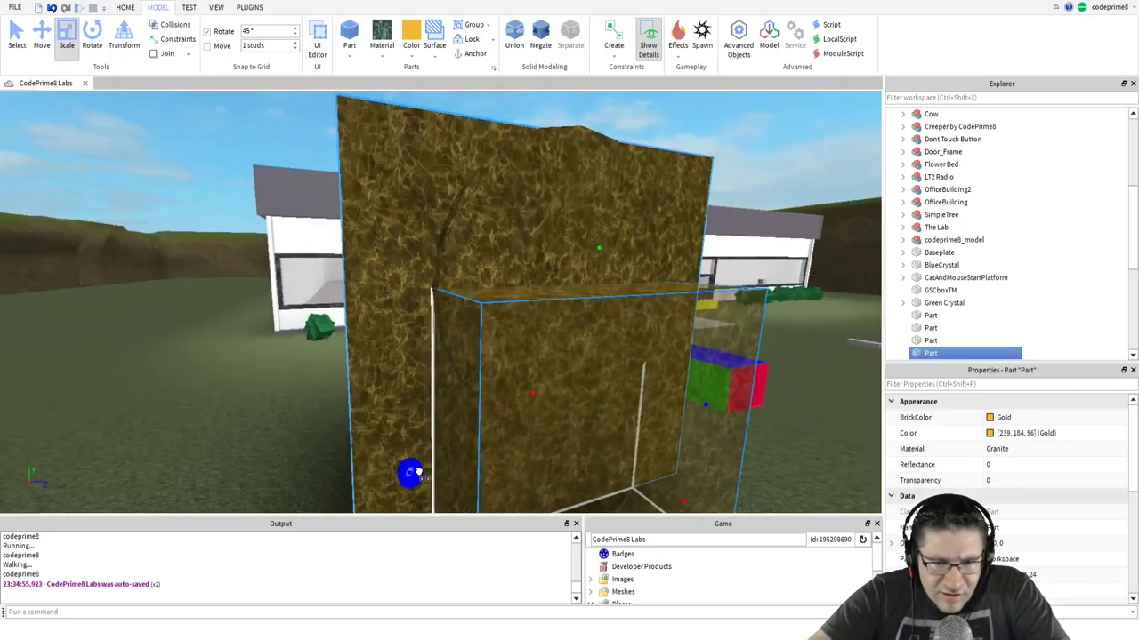
scroll(433, 413, up, 5)
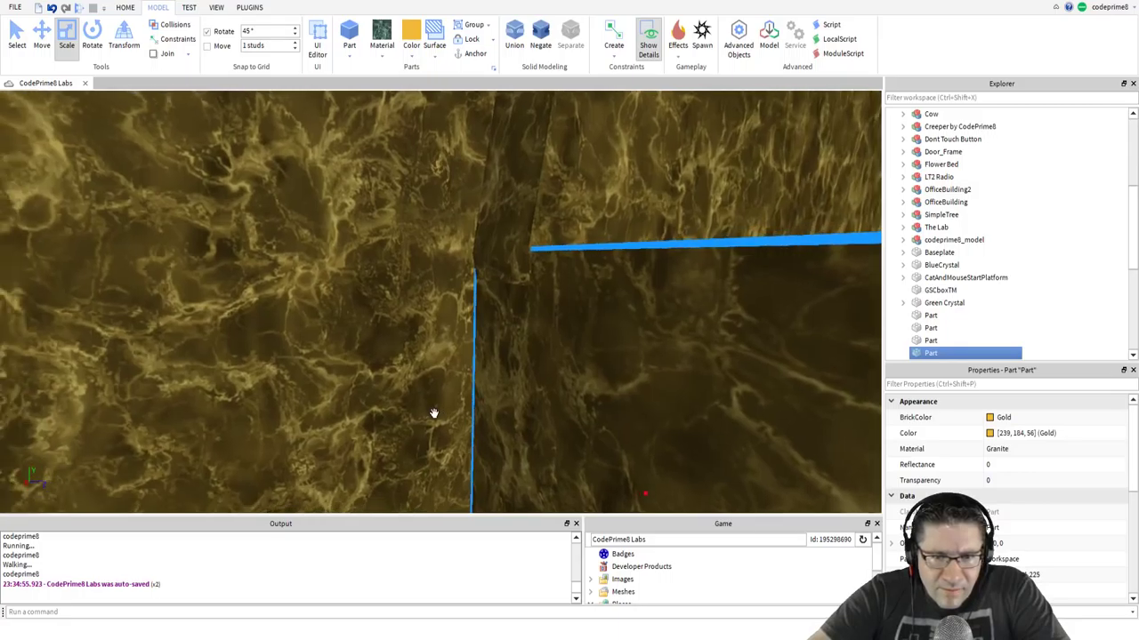
scroll(434, 413, down, 3)
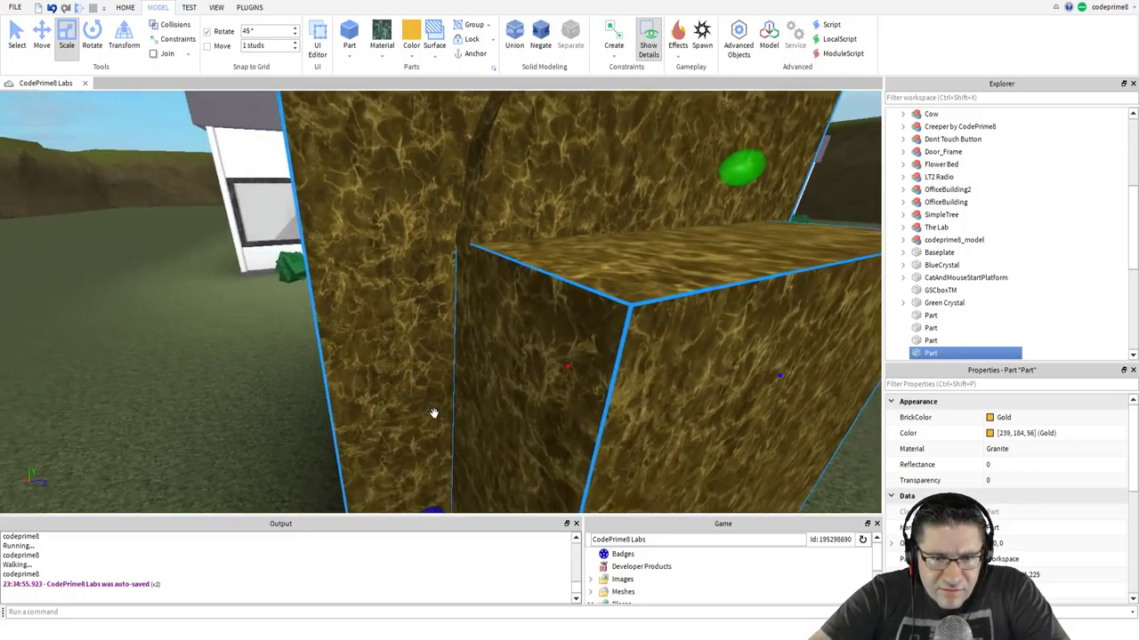
scroll(433, 412, up, 2)
scroll(433, 412, down, 3)
scroll(433, 413, up, 2)
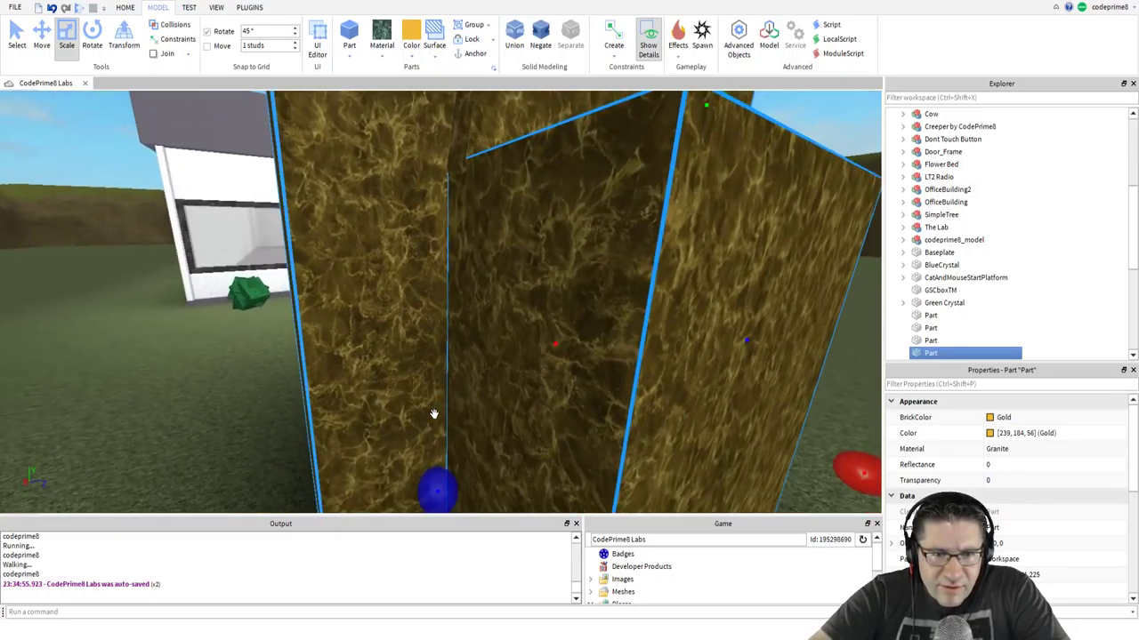
drag(442, 475, 446, 480)
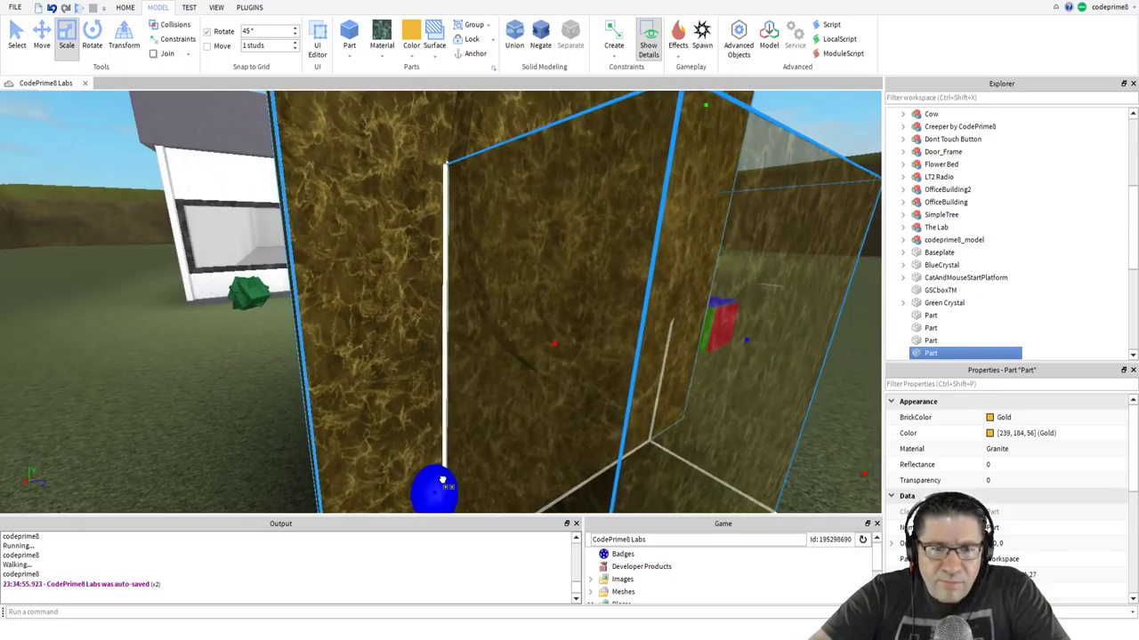
scroll(477, 376, up, 3)
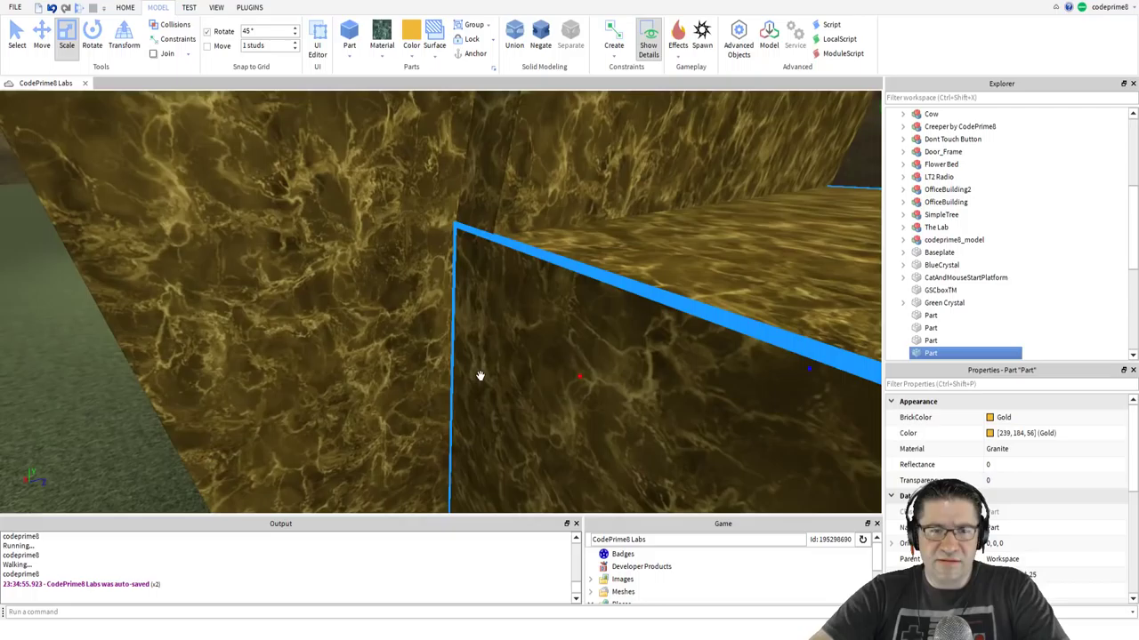
Widen the opposite side of the box until it lines up with the cylinder's other outer edge.
right_drag(481, 376, 480, 376)
drag(460, 463, 477, 464)
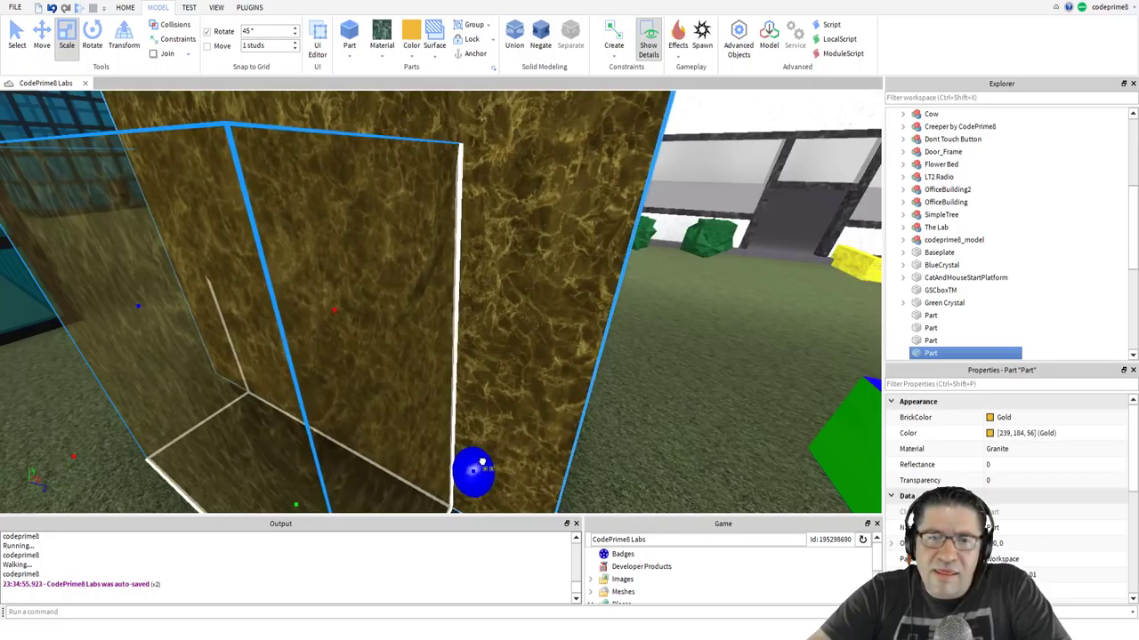
drag(482, 462, 483, 460)
right_drag(461, 392, 448, 378)
key(d)
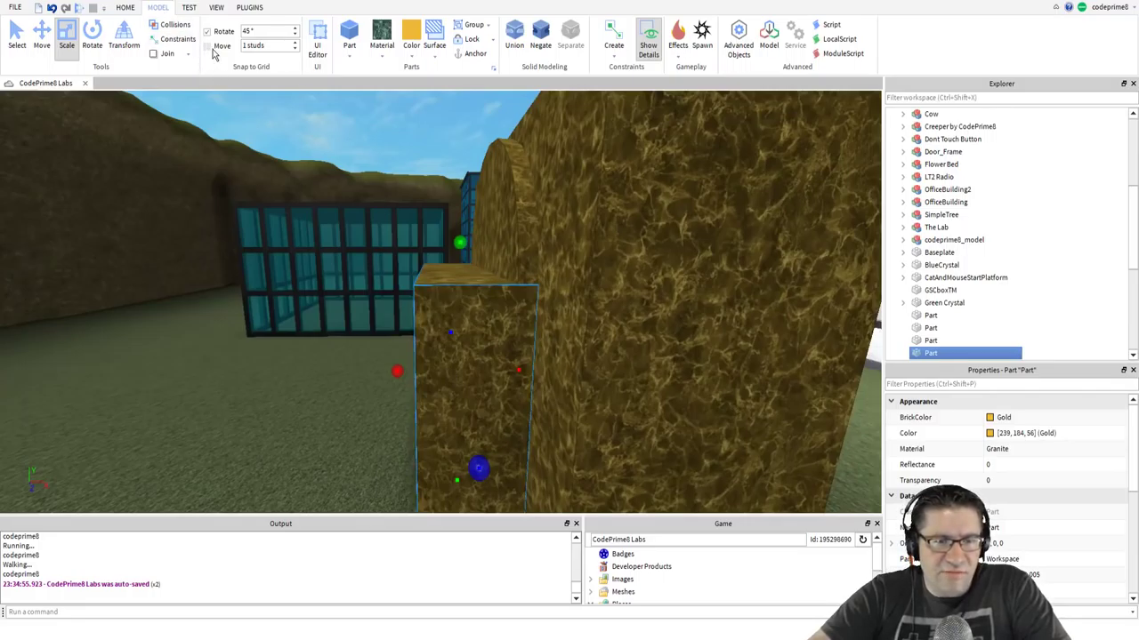
Extend the box through the block's far side and trim both ends so they protrude only slightly.
right_drag(413, 250, 435, 295)
key(d)
drag(474, 301, 630, 293)
key(a)
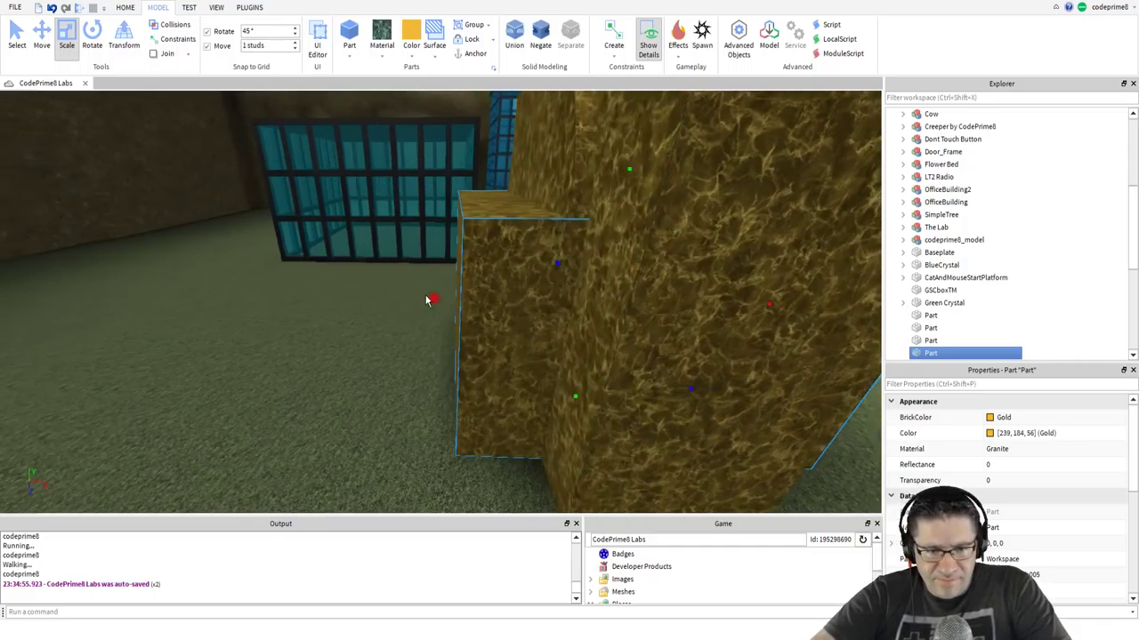
drag(432, 297, 477, 296)
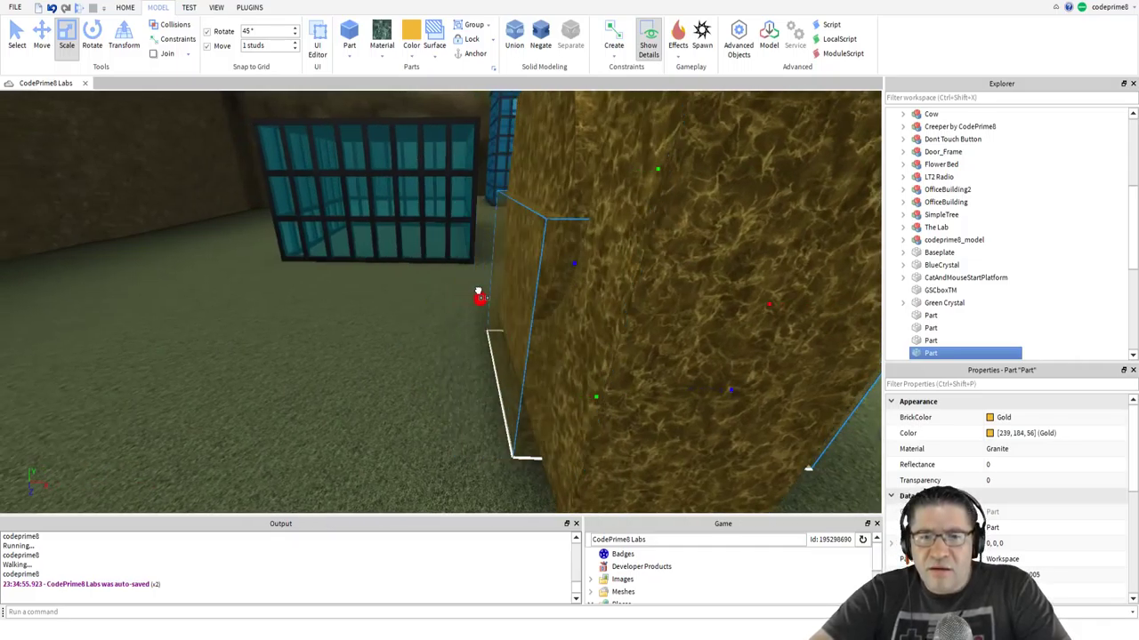
mouse_move(478, 293)
right_down()
mouse_move(541, 287)
mouse_move(498, 285)
right_up()
drag(520, 302, 453, 300)
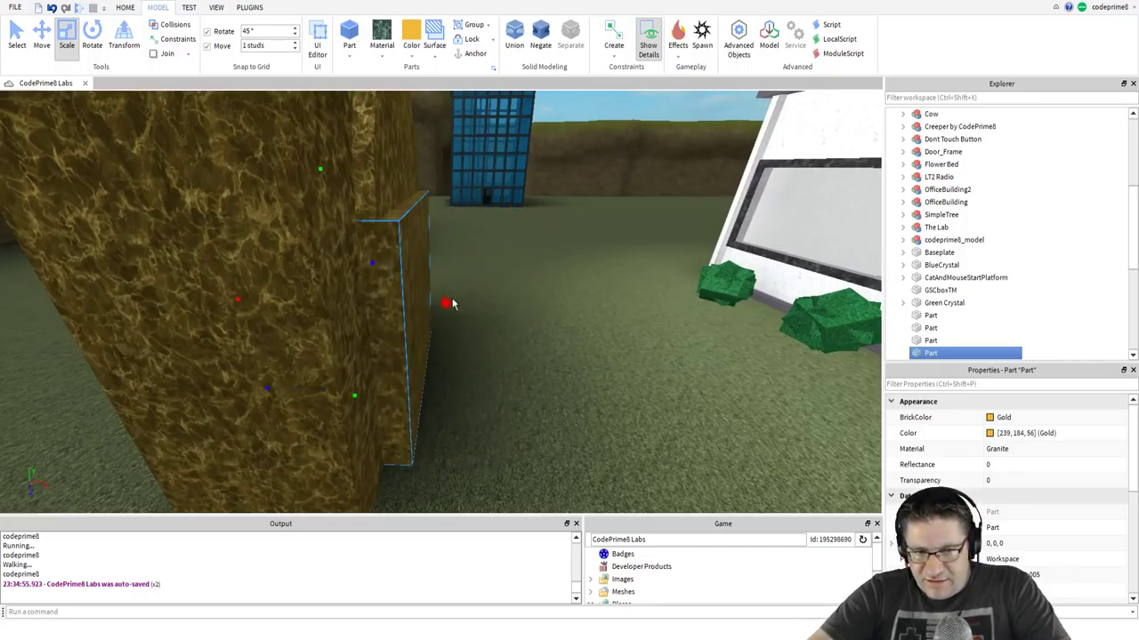
right_drag(473, 280, 473, 279)
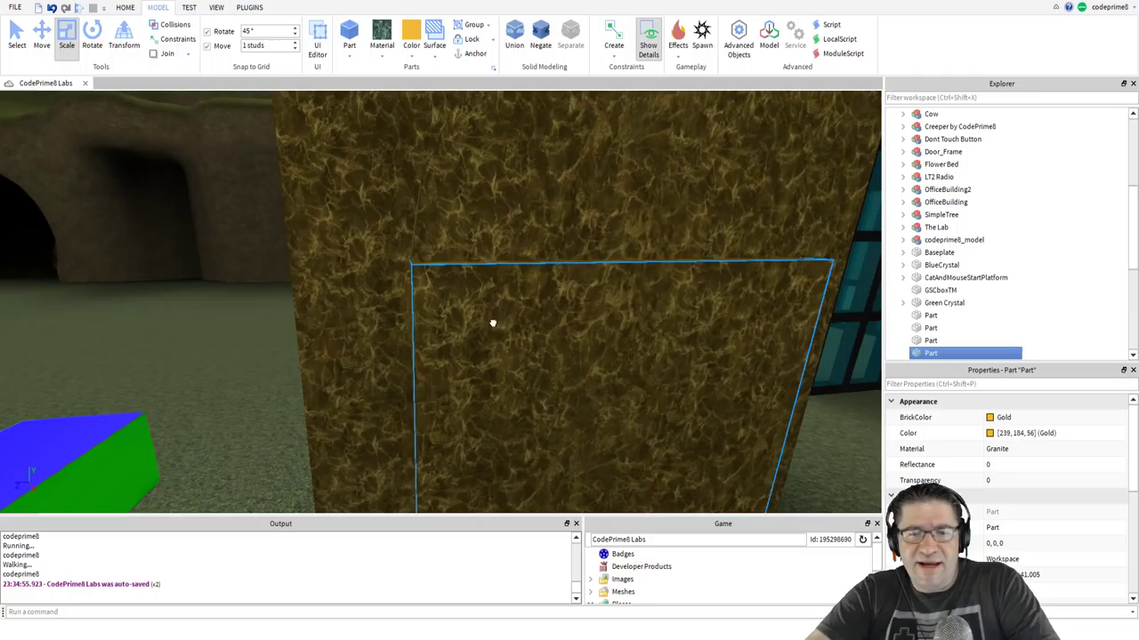
Select the cylinder and the box together and negate both parts.
right_drag(553, 308, 553, 308)
key(s)
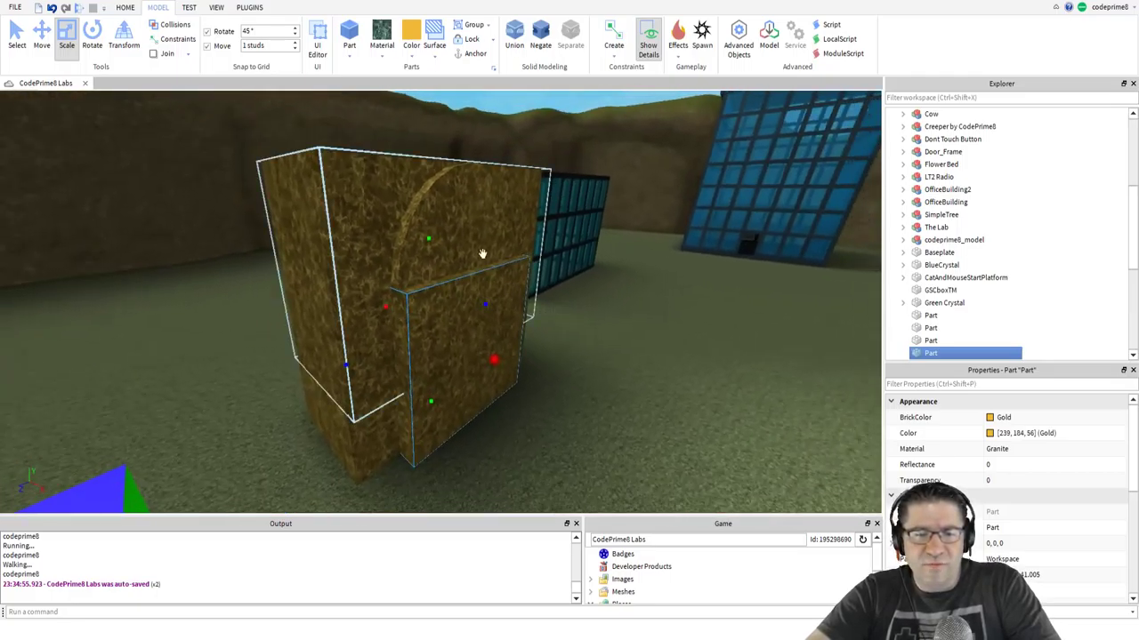
ctrl+click(451, 207)
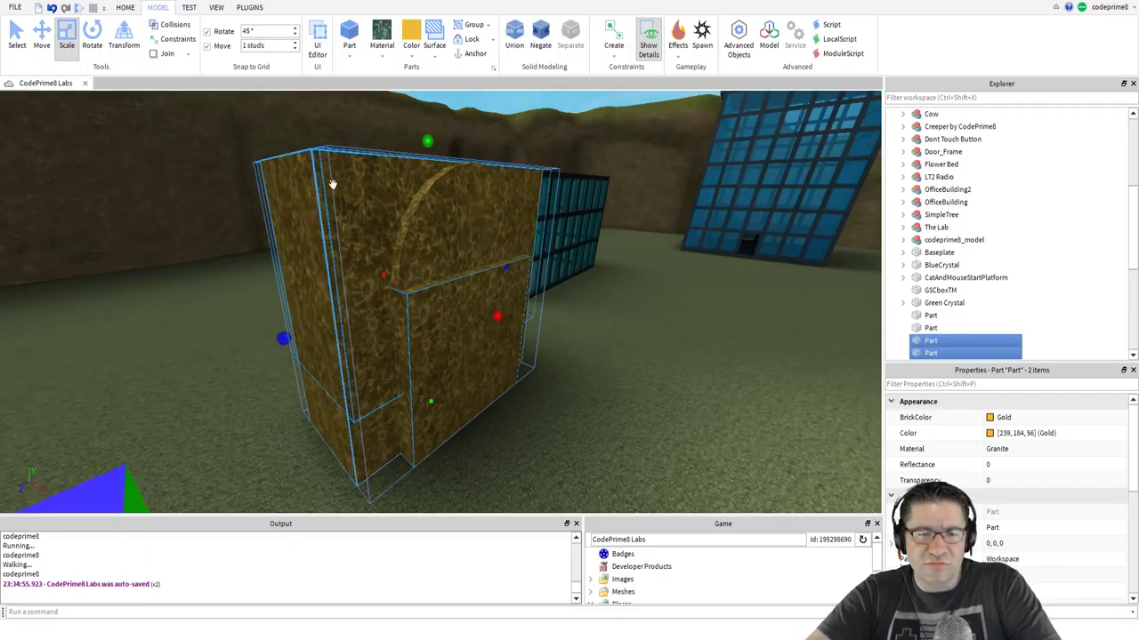
click(688, 290)
click(454, 228)
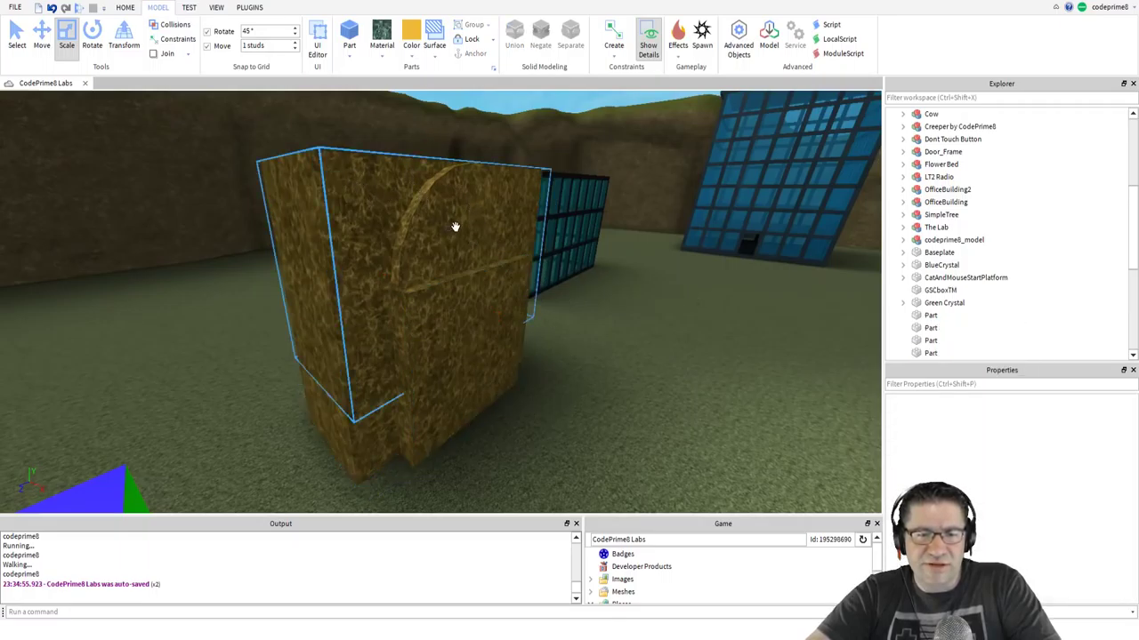
ctrl+click(475, 335)
right_drag(693, 447, 692, 447)
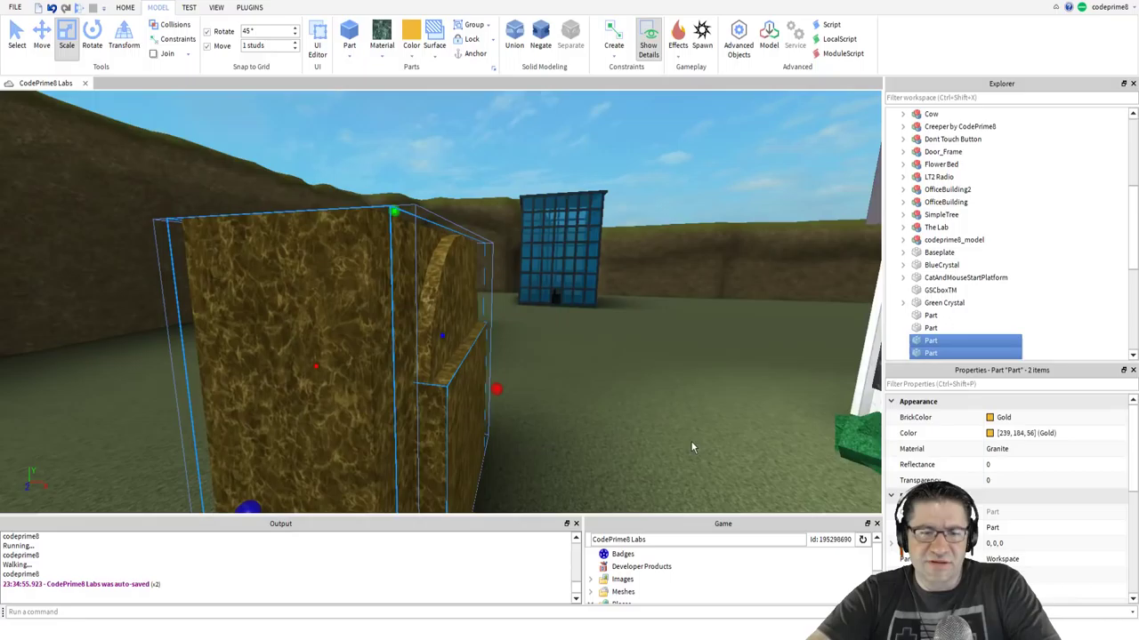
key(s)
right_drag(693, 447, 693, 448)
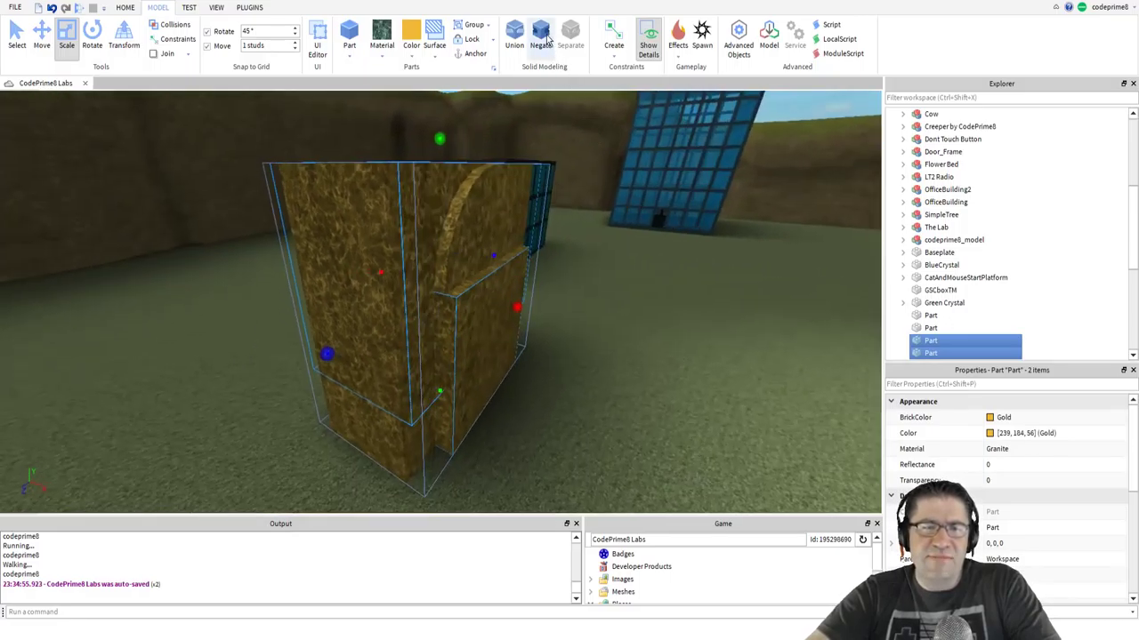
click(127, 8)
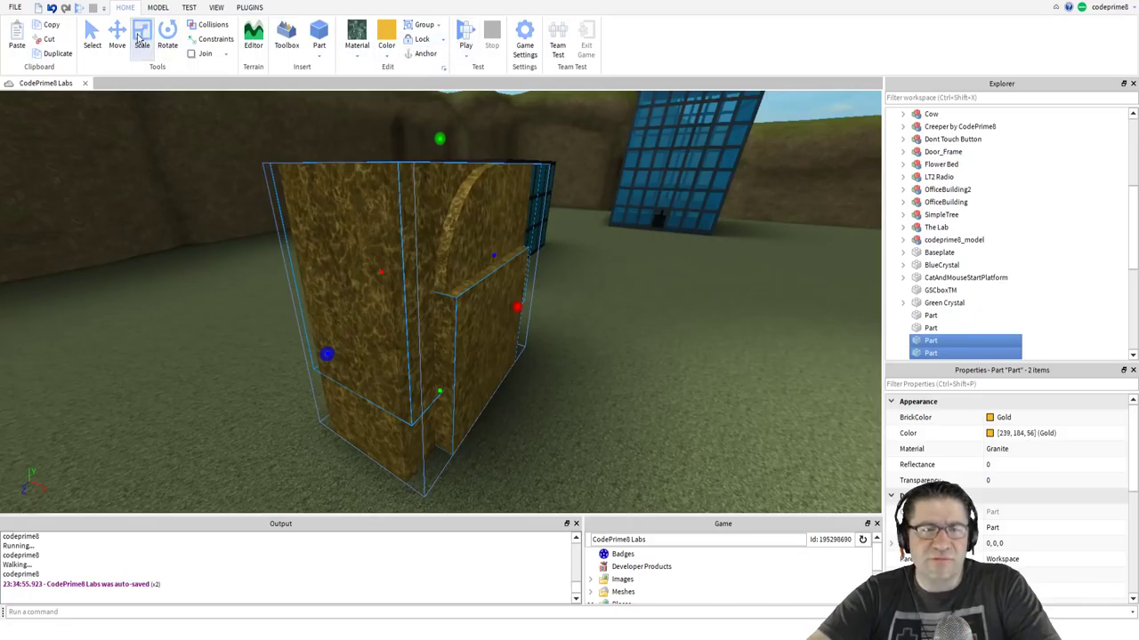
click(157, 7)
click(541, 36)
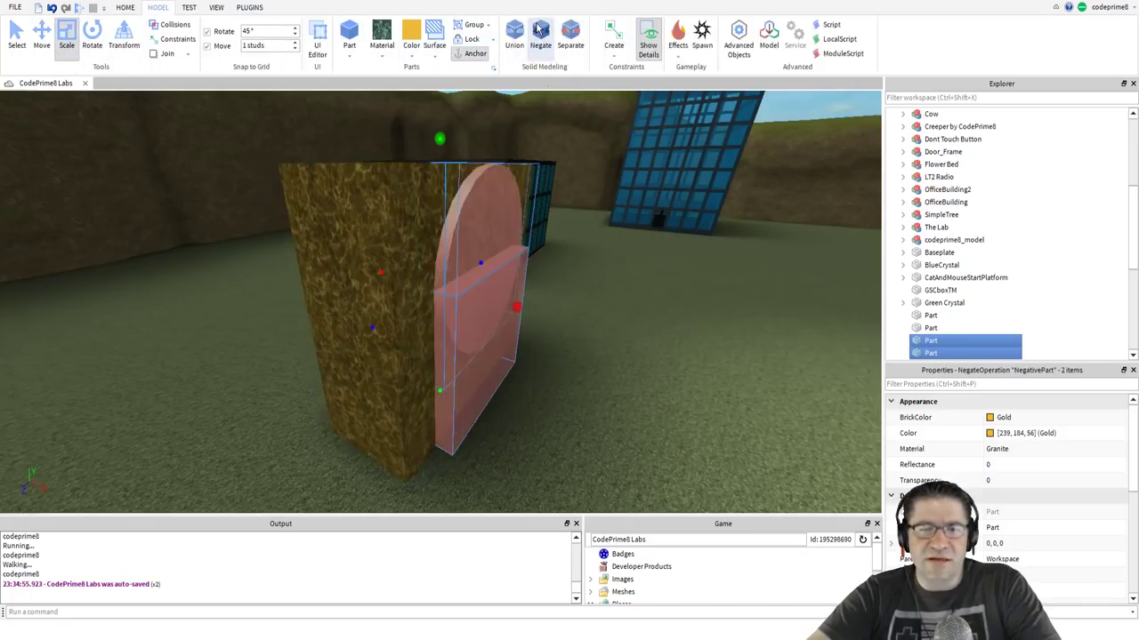
right_drag(644, 371, 646, 374)
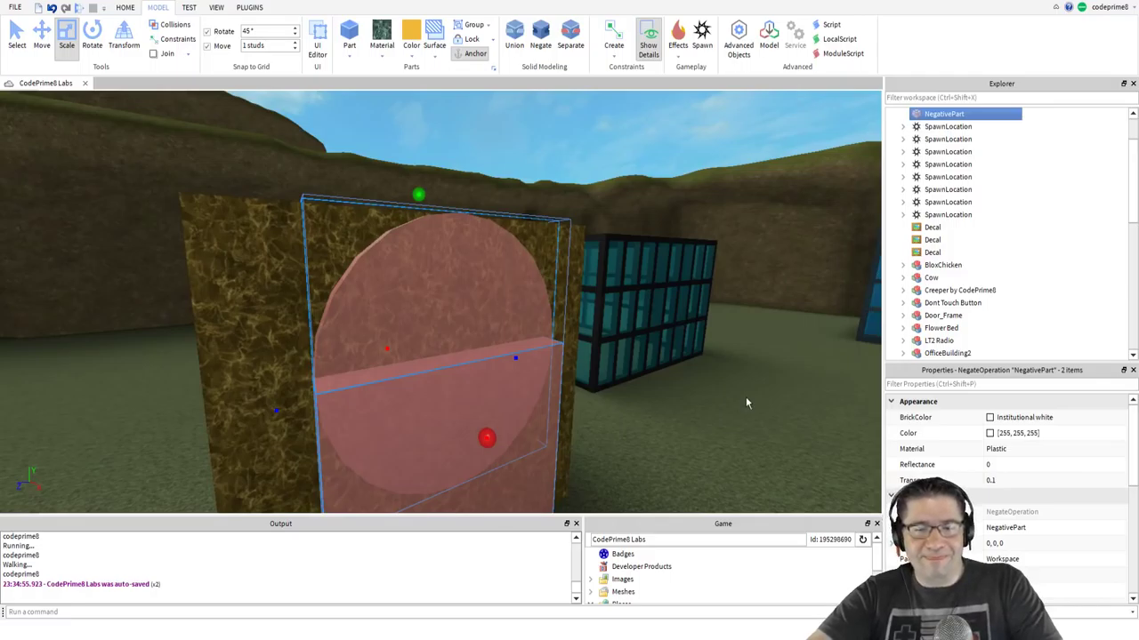
right_drag(745, 397, 746, 397)
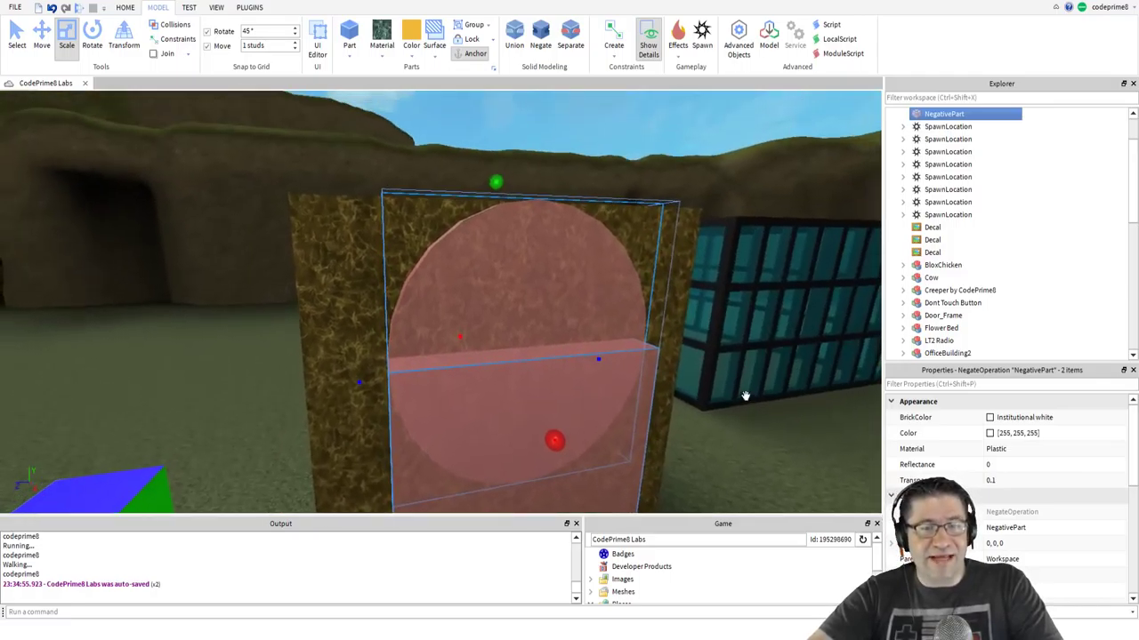
Raise the top of the gold granite block so more material remains above the negated cylinder.
click(312, 227)
drag(494, 183, 494, 153)
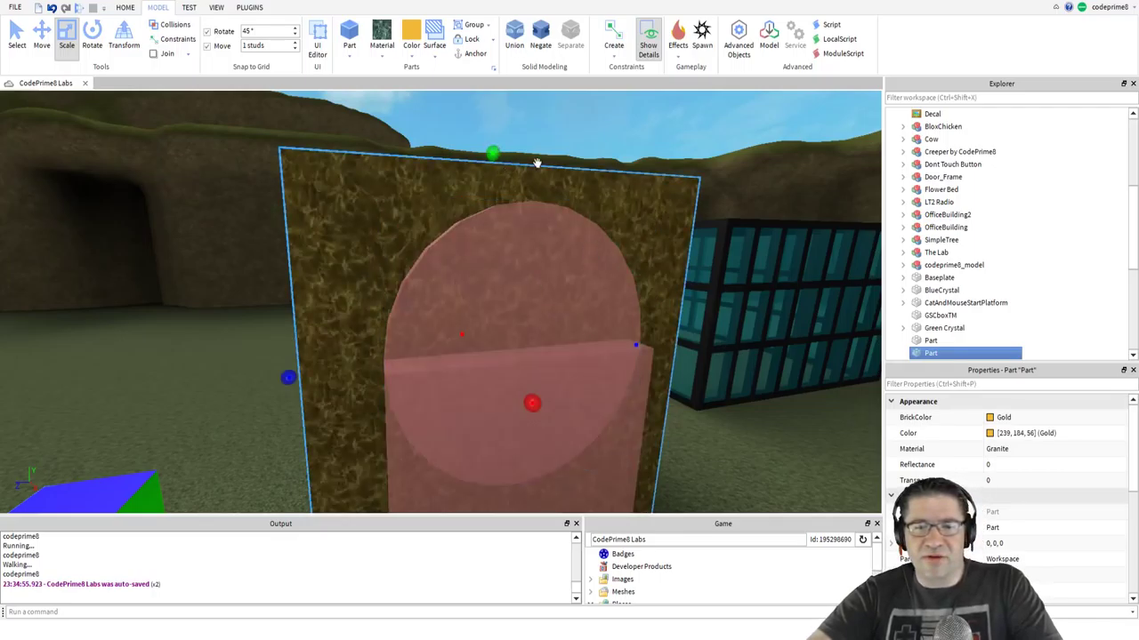
right_drag(737, 453, 737, 453)
scroll(738, 453, down, 2)
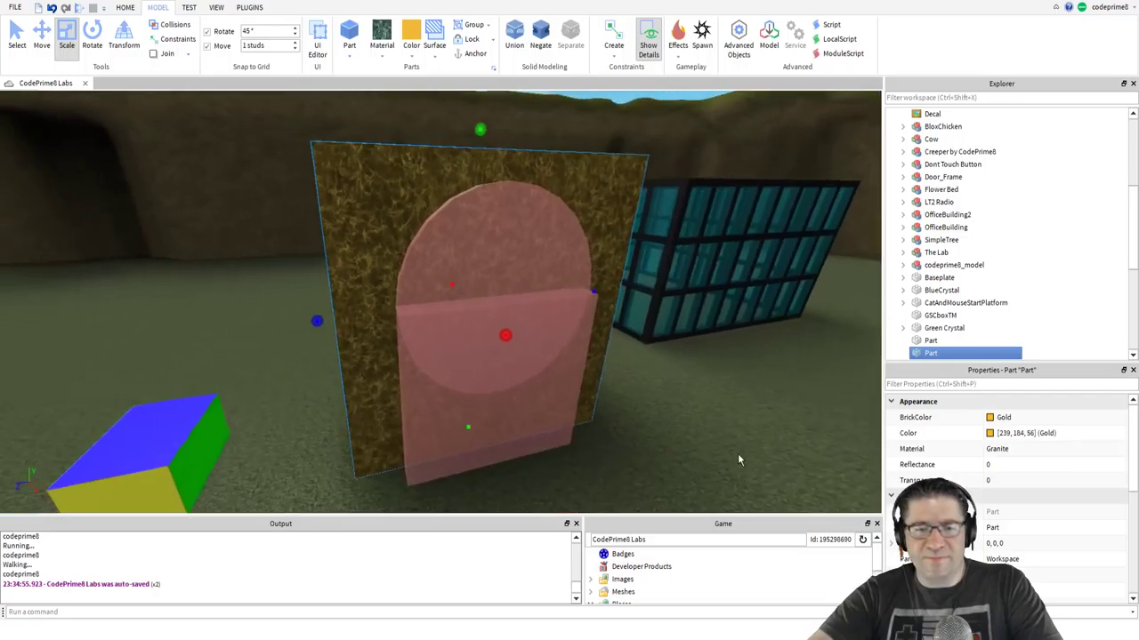
Add both negated parts to the block selection and union all three to cut the arched opening.
ctrl+click(488, 384)
ctrl+click(465, 259)
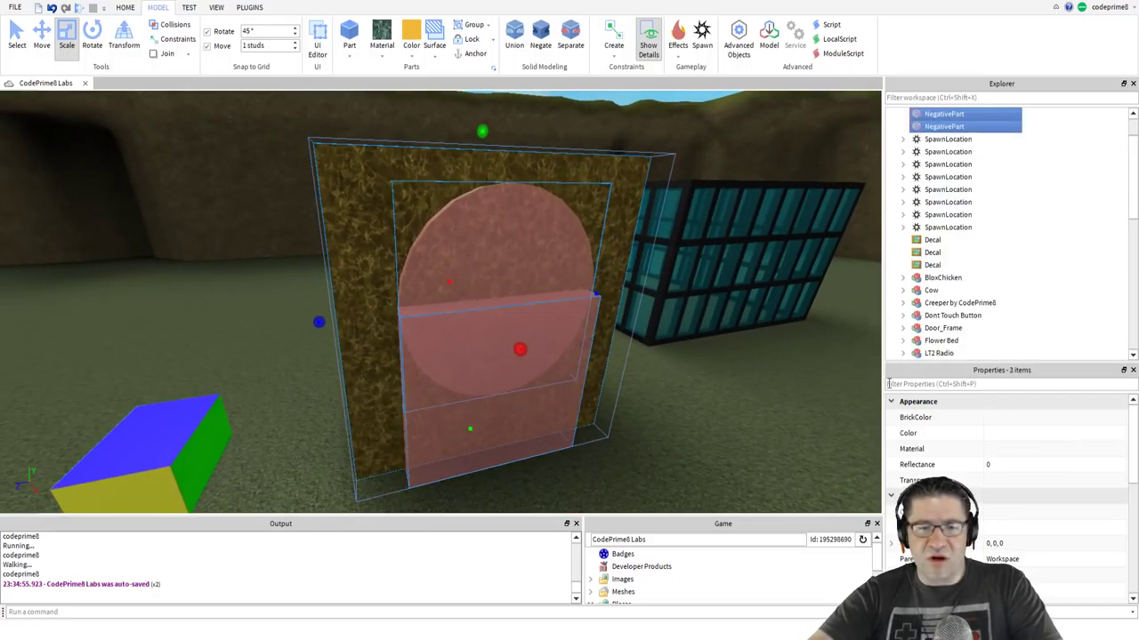
click(516, 33)
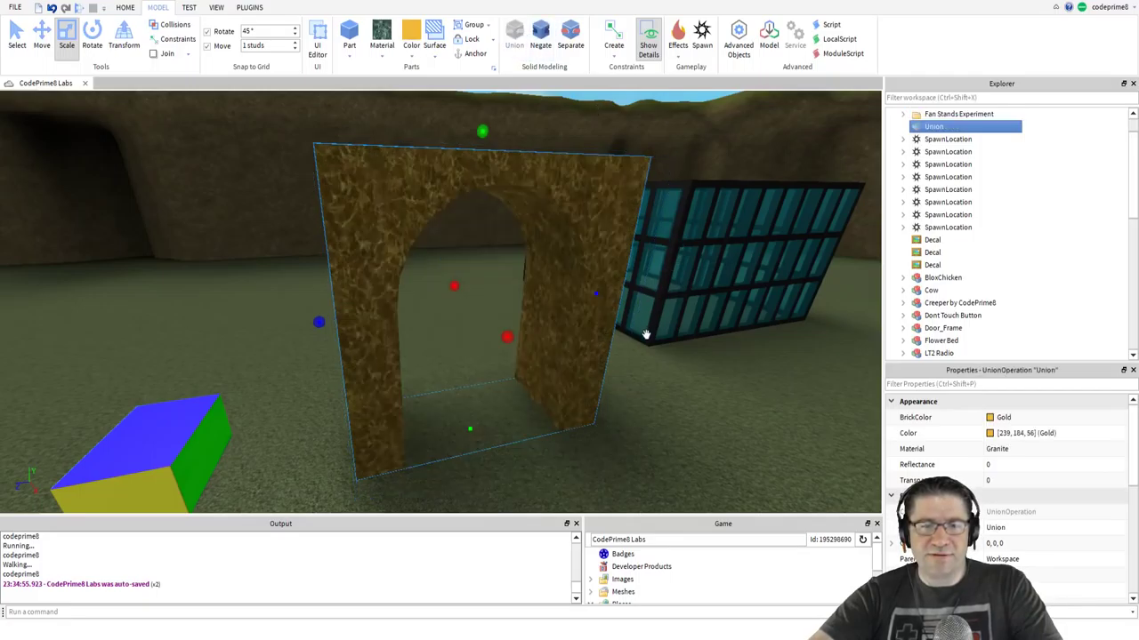
Separate the arch union back into the solid block and its two negated parts.
right_drag(658, 433, 659, 436)
key(w)
key(w)
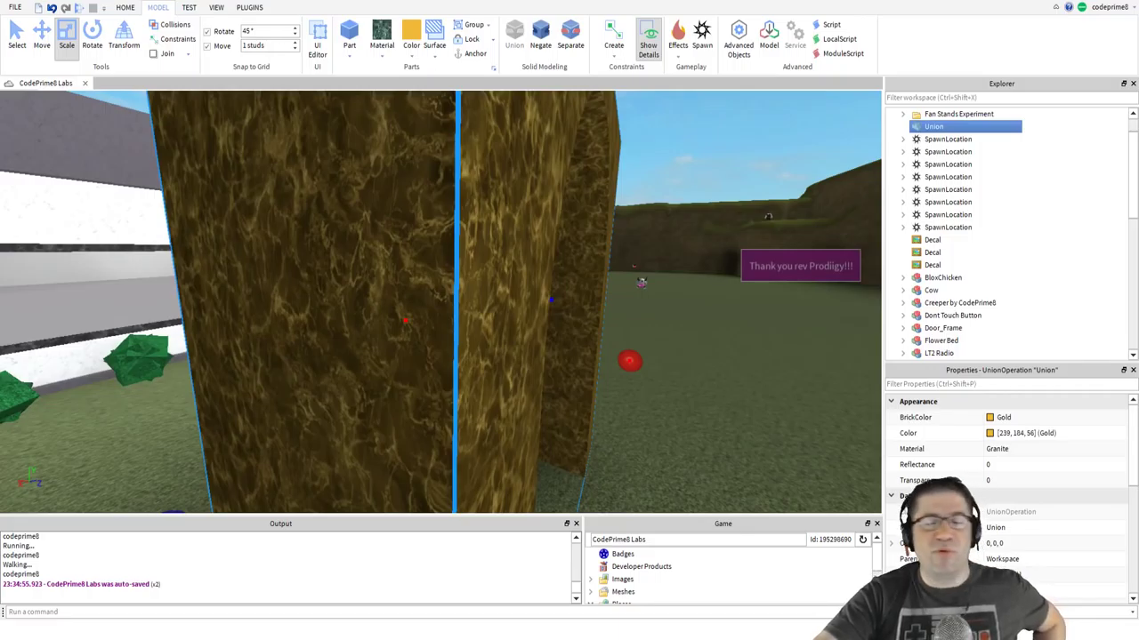
click(703, 312)
right_drag(704, 311, 707, 298)
click(490, 248)
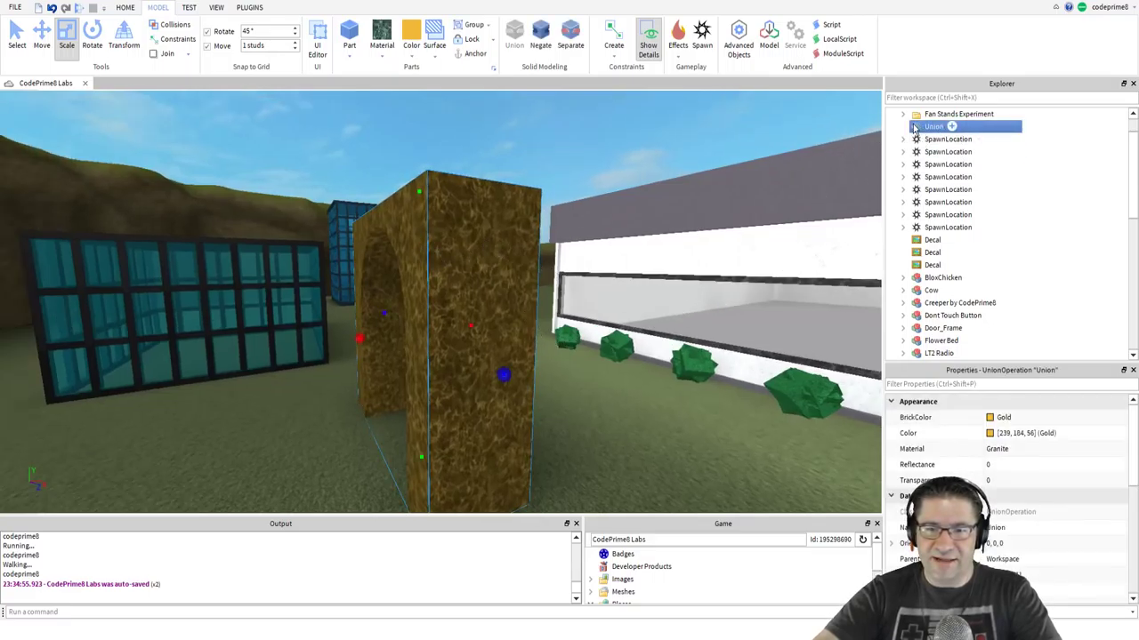
click(570, 42)
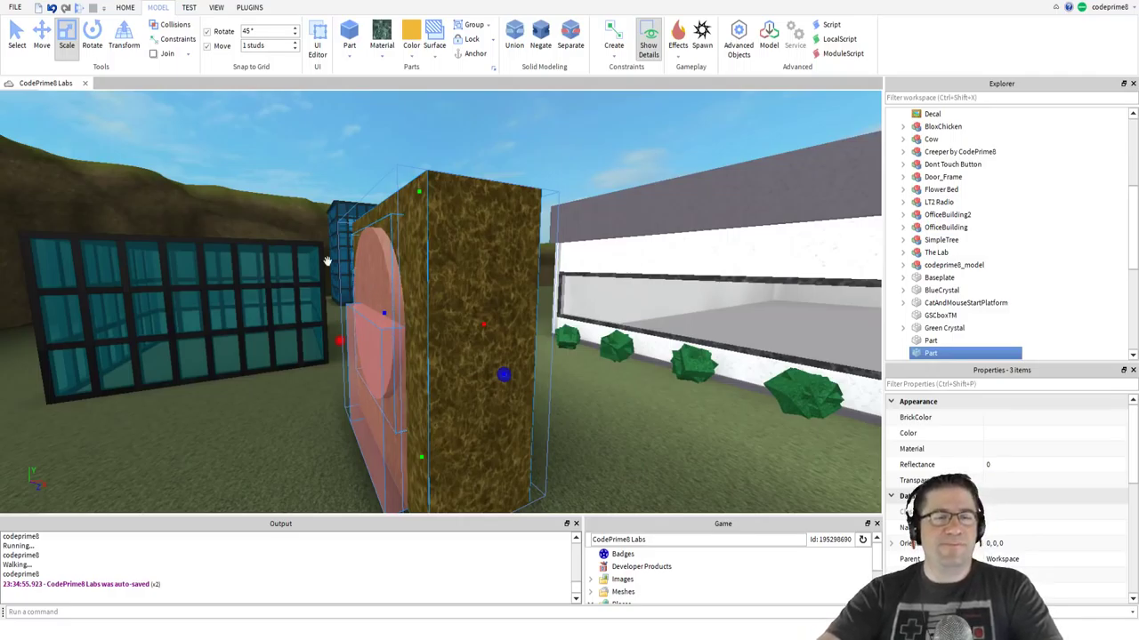
Examine the black grid framing and the window panes on the front of the glass building.
key(w)
right_drag(256, 403, 256, 403)
key(w)
key(s)
key(w)
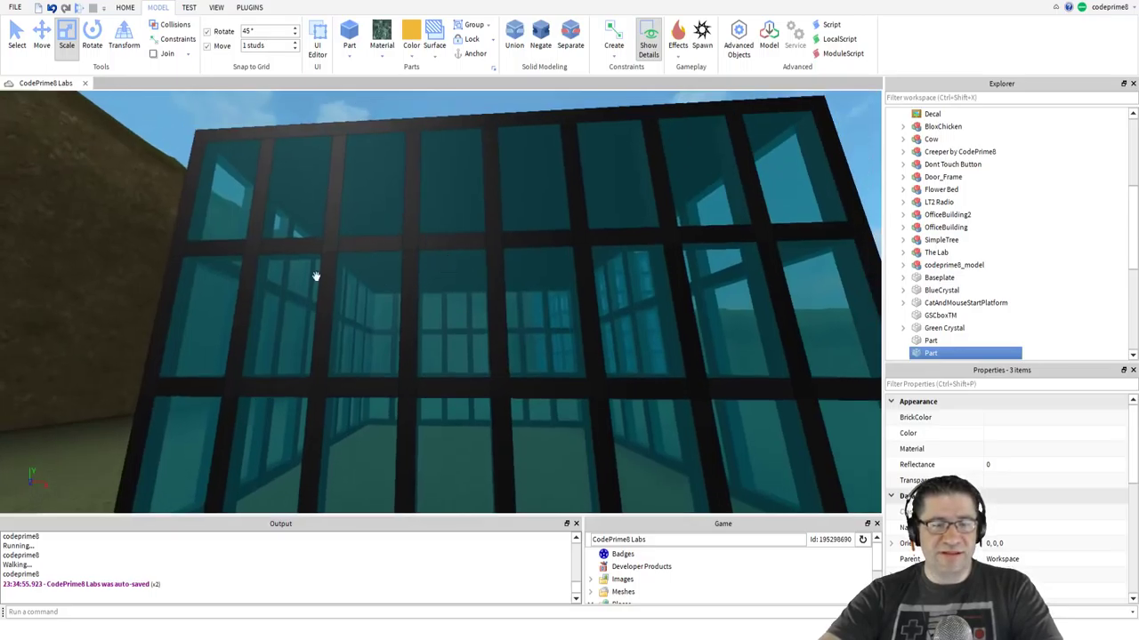
right_drag(221, 347, 221, 347)
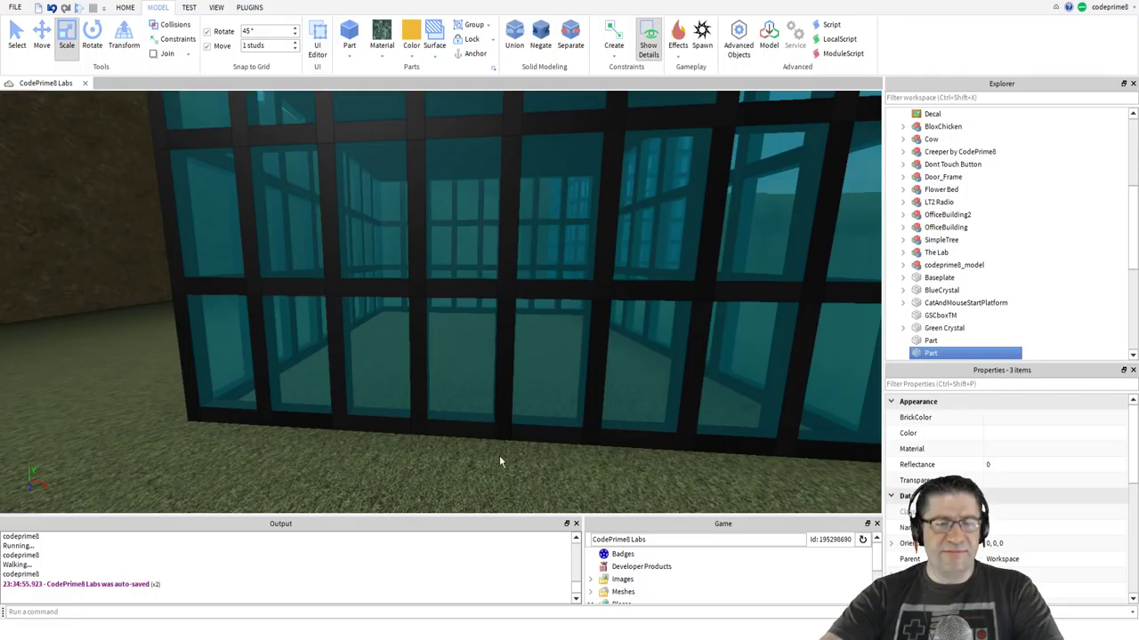
key(s)
right_drag(458, 431, 459, 431)
key(w)
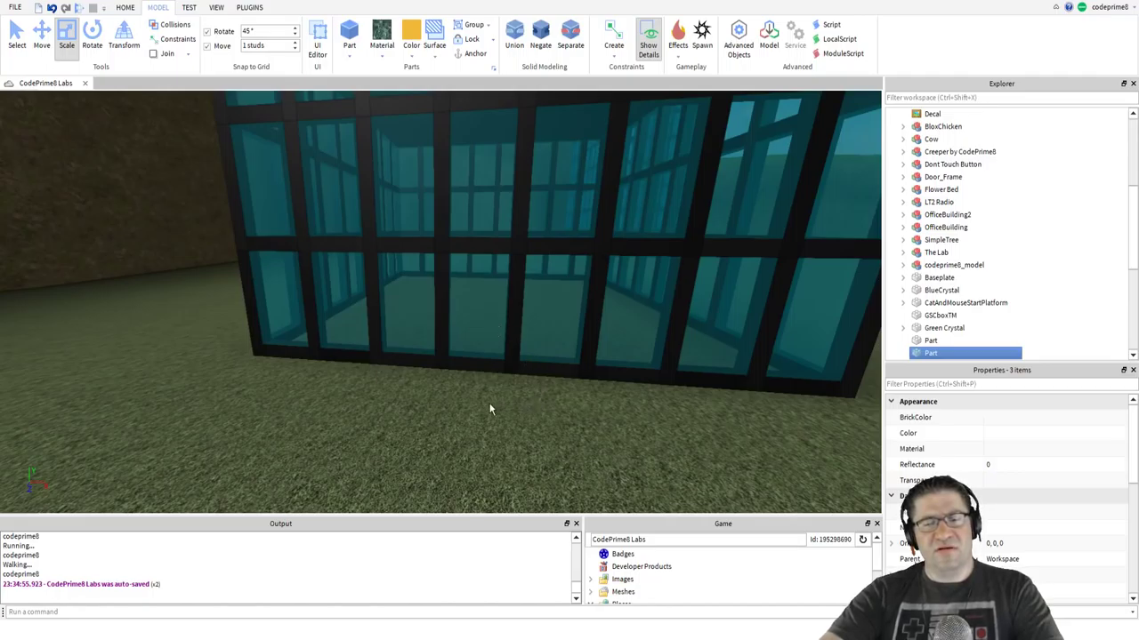
key(s)
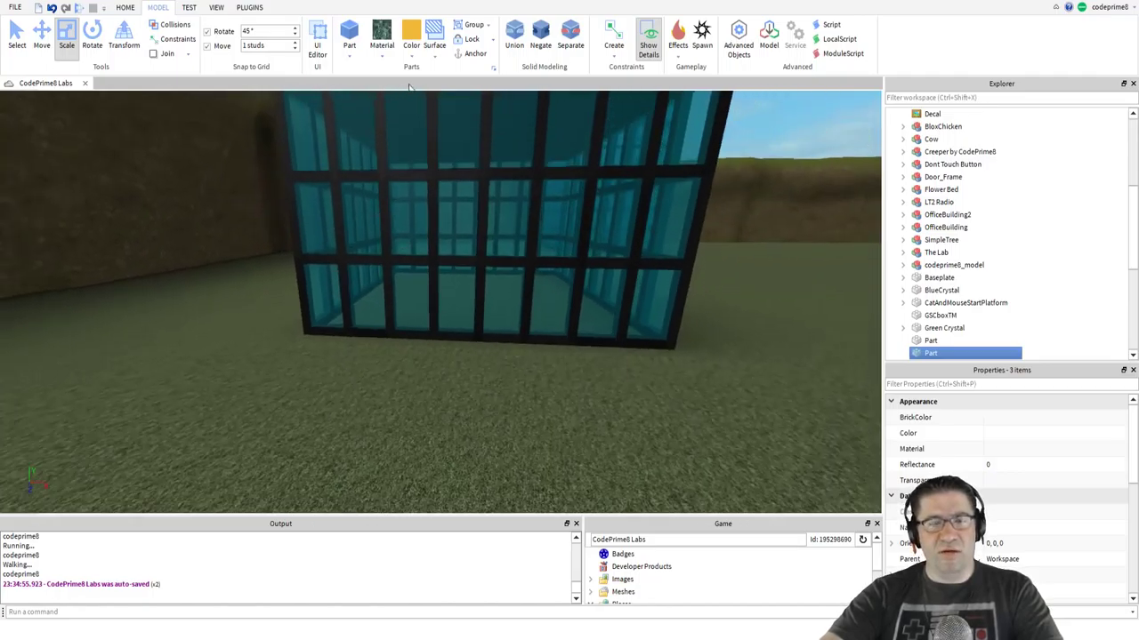
Insert a new block part and place it on the ground in front of the glass building.
click(349, 40)
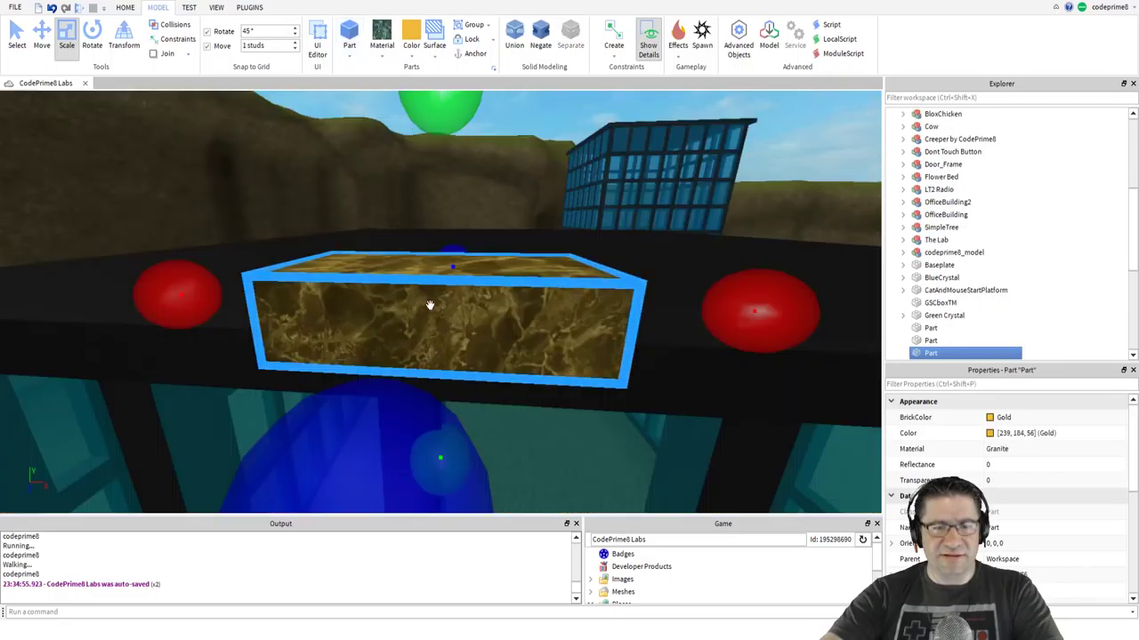
scroll(430, 305, down, 10)
drag(430, 305, 397, 469)
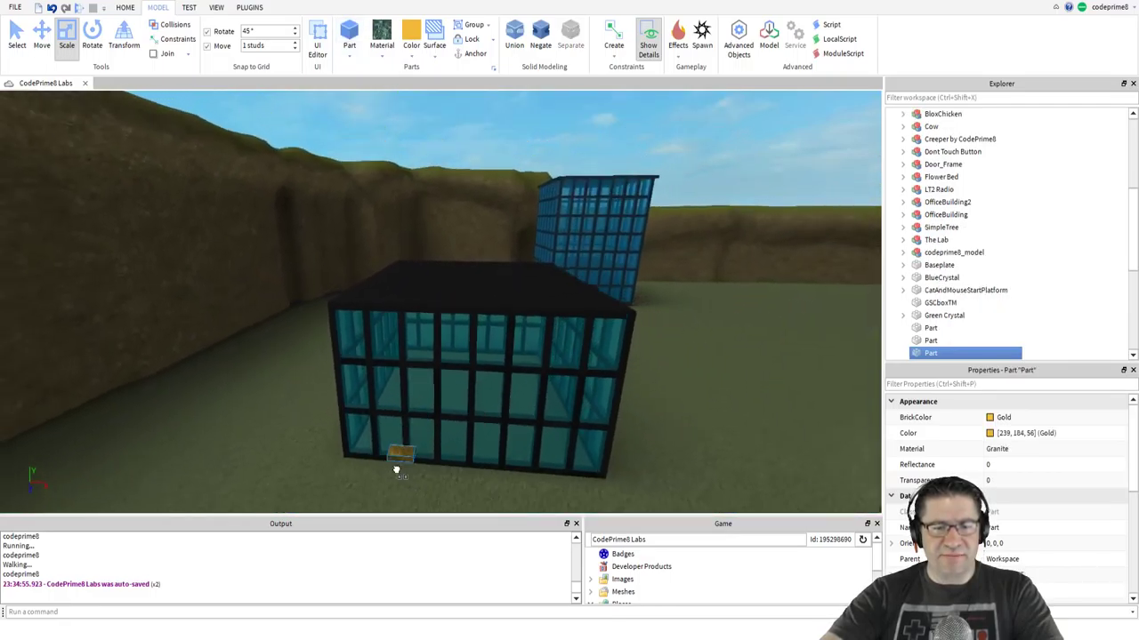
scroll(399, 461, up, 5)
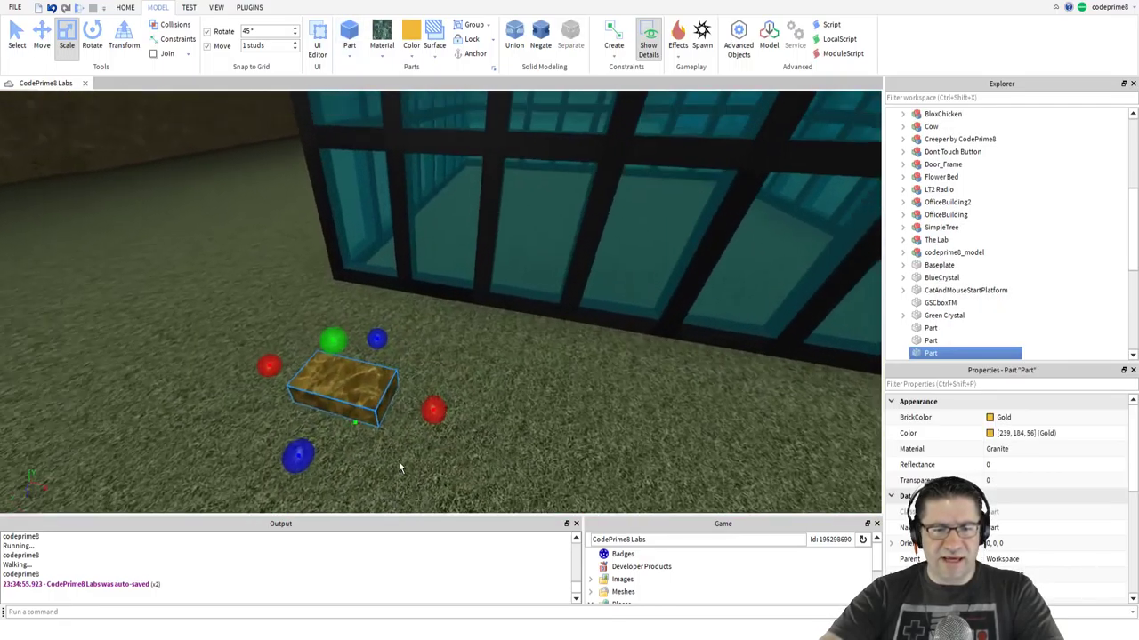
Scale the new part into a long upright wall by adjusting its height and extending both ends.
scroll(399, 461, down, 5)
drag(364, 367, 381, 166)
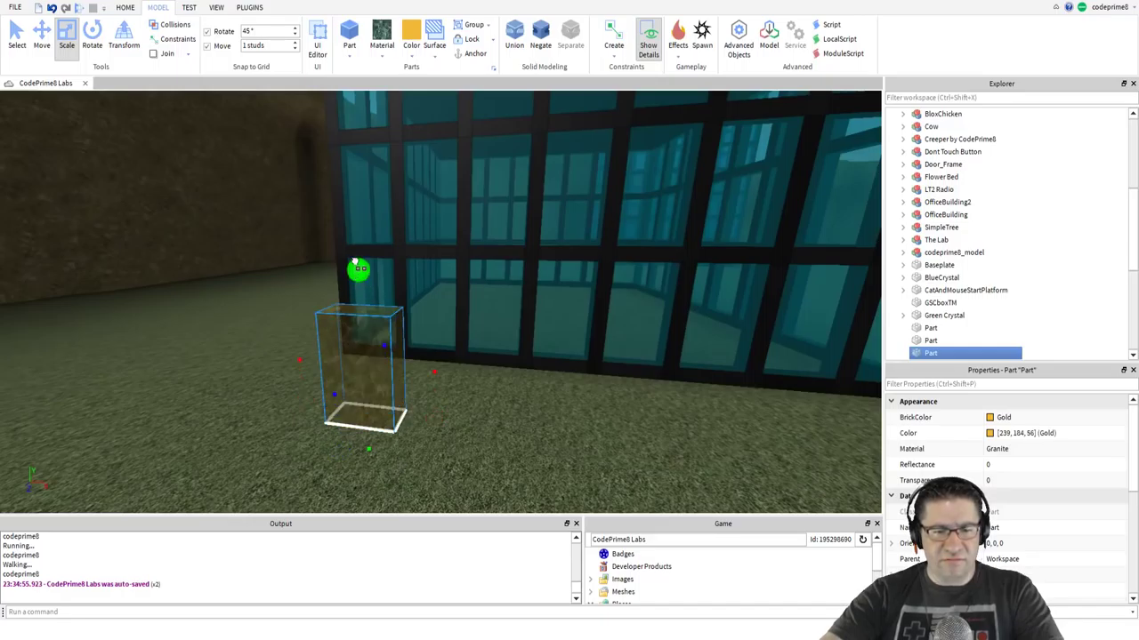
drag(435, 323, 558, 331)
right_drag(587, 287, 501, 288)
drag(605, 159, 596, 237)
drag(455, 342, 375, 330)
key(d)
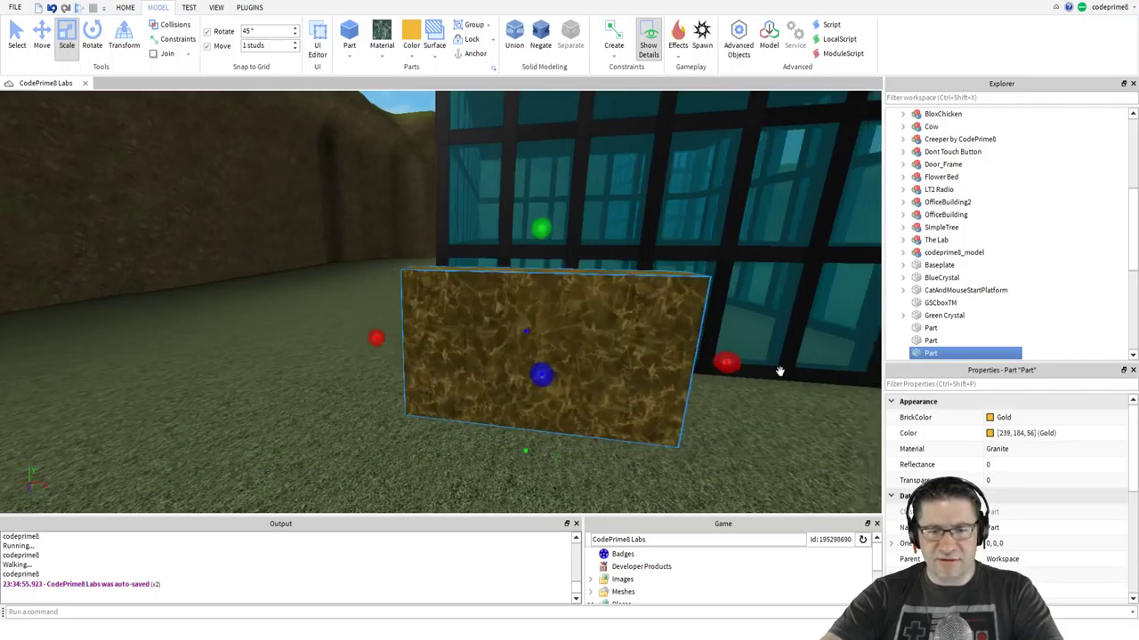
right_drag(779, 371, 481, 359)
drag(478, 361, 620, 373)
key(d)
Thin the wall by pulling in its face nearest the glass building.
right_drag(560, 361, 537, 355)
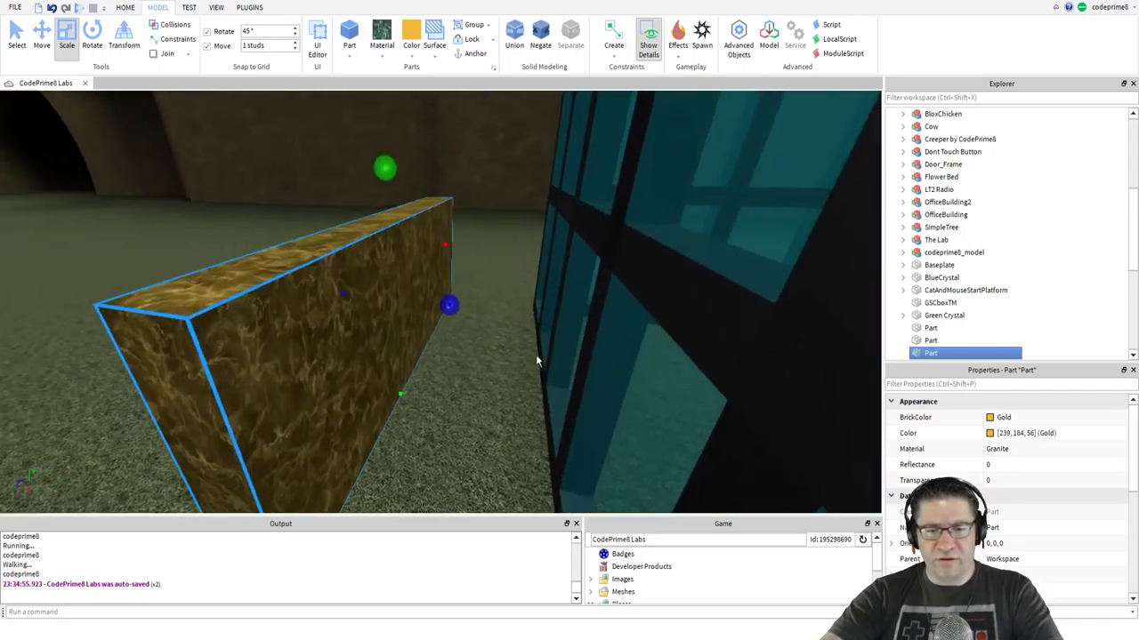
key(a)
drag(510, 303, 466, 299)
key(a)
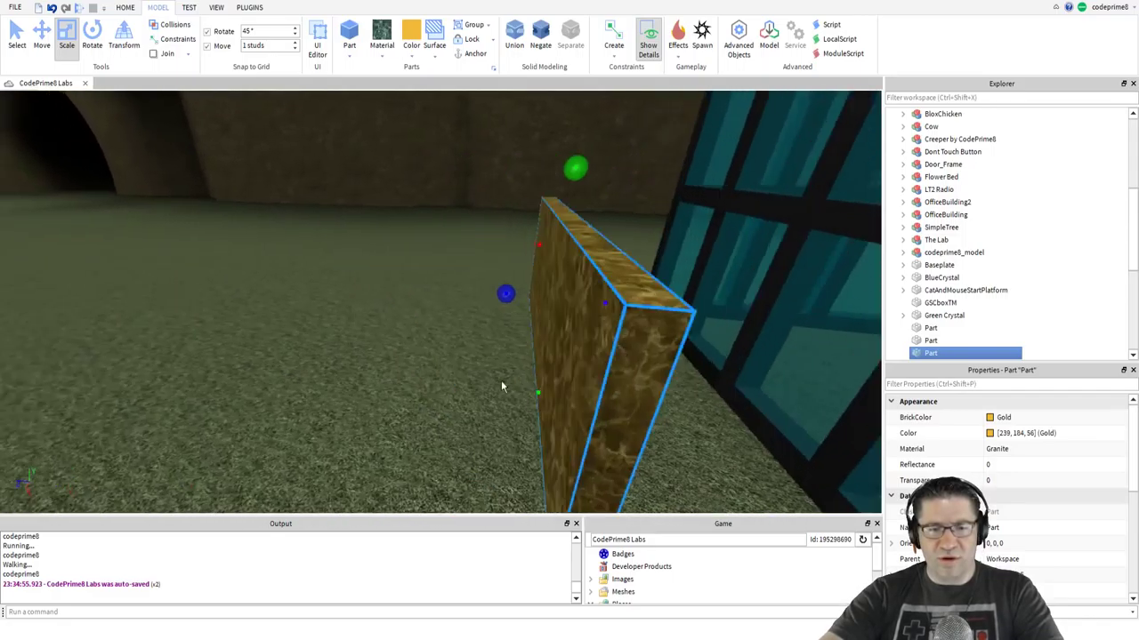
key(a)
right_drag(668, 313, 668, 313)
key(s)
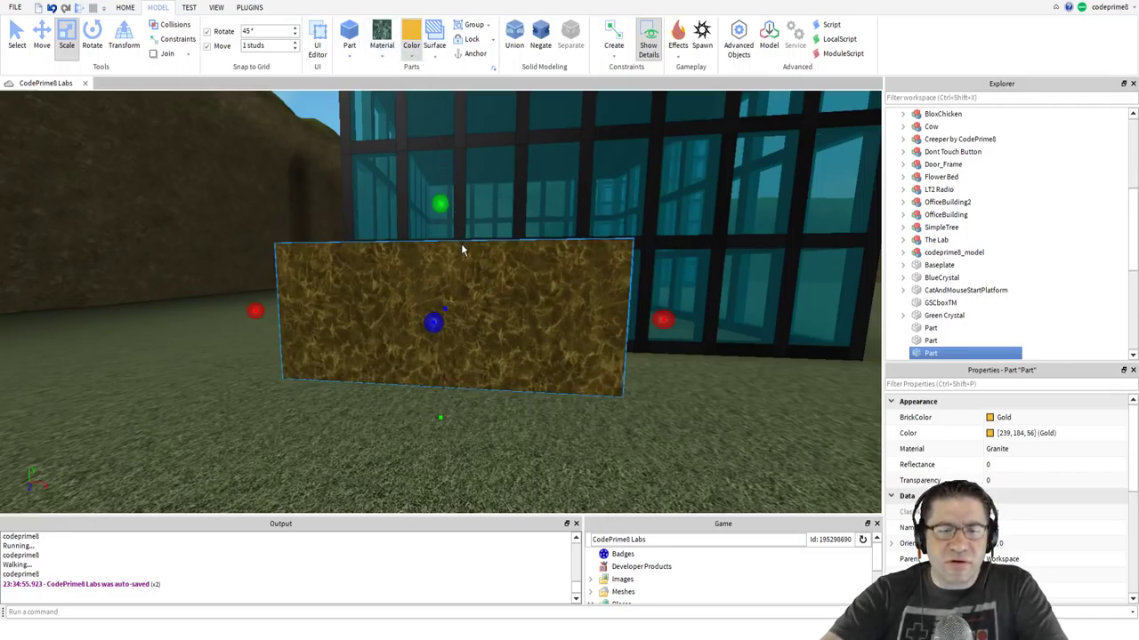
Change the wall's color to Black.
click(522, 270)
scroll(548, 291, up, 4)
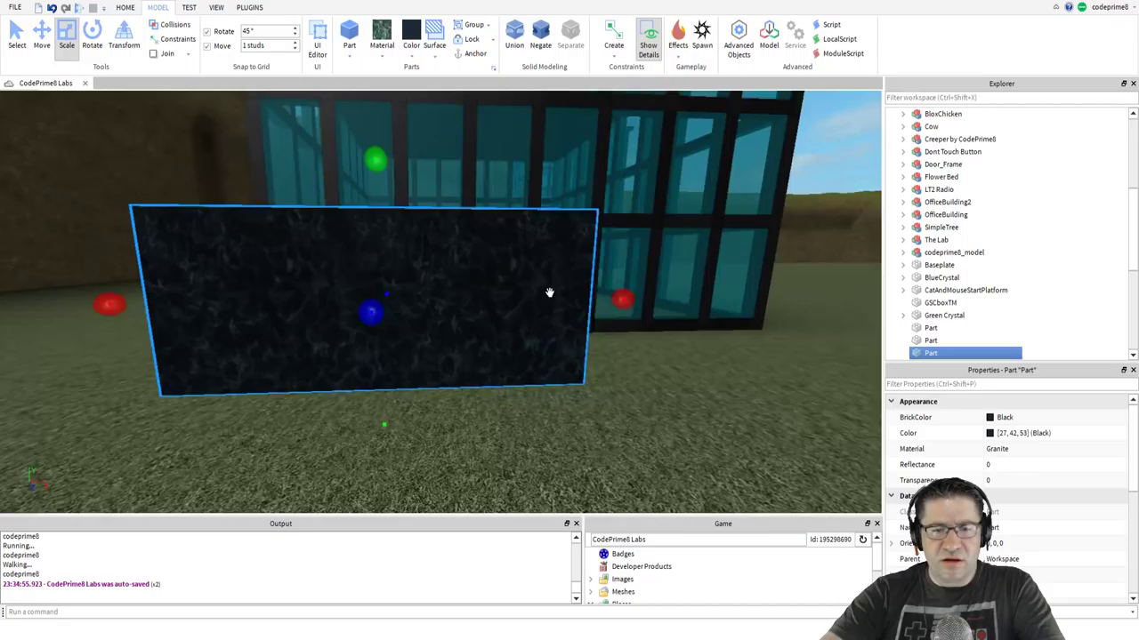
scroll(549, 292, down, 4)
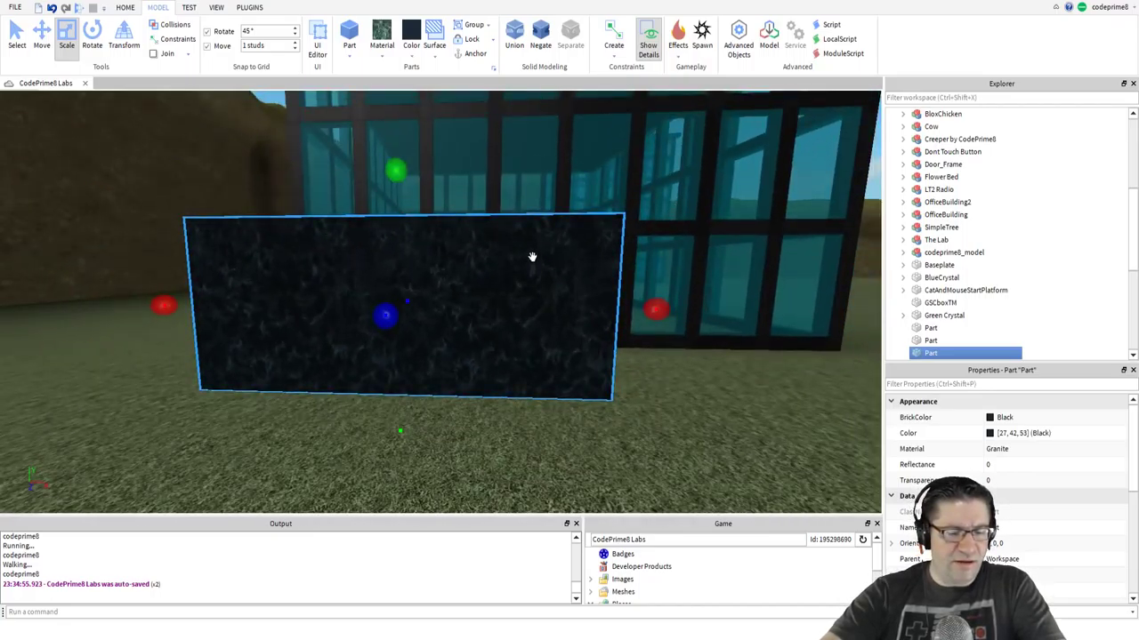
Duplicate the black wall and toggle the part collisions setting.
key(ctrl+d)
right_drag(534, 267, 534, 268)
key(d)
key(s)
key(a)
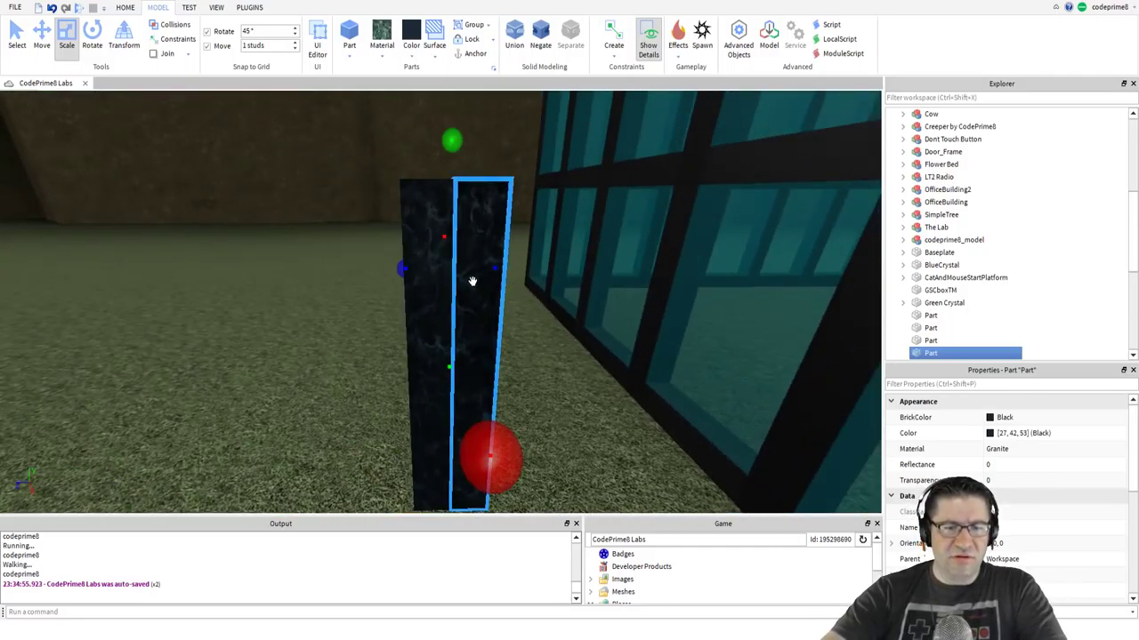
click(170, 29)
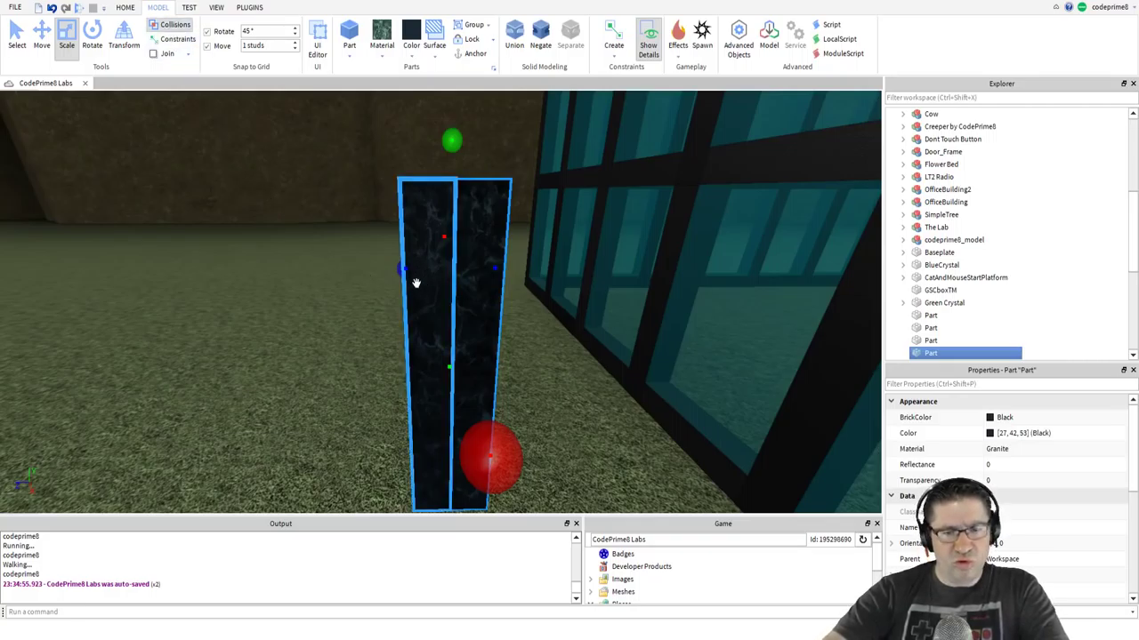
Try to resize the duplicate's front and back faces so it overlaps the original wall.
mouse_move(401, 272)
mouse_down()
mouse_move(376, 271)
mouse_move(452, 257)
mouse_move(386, 267)
mouse_up()
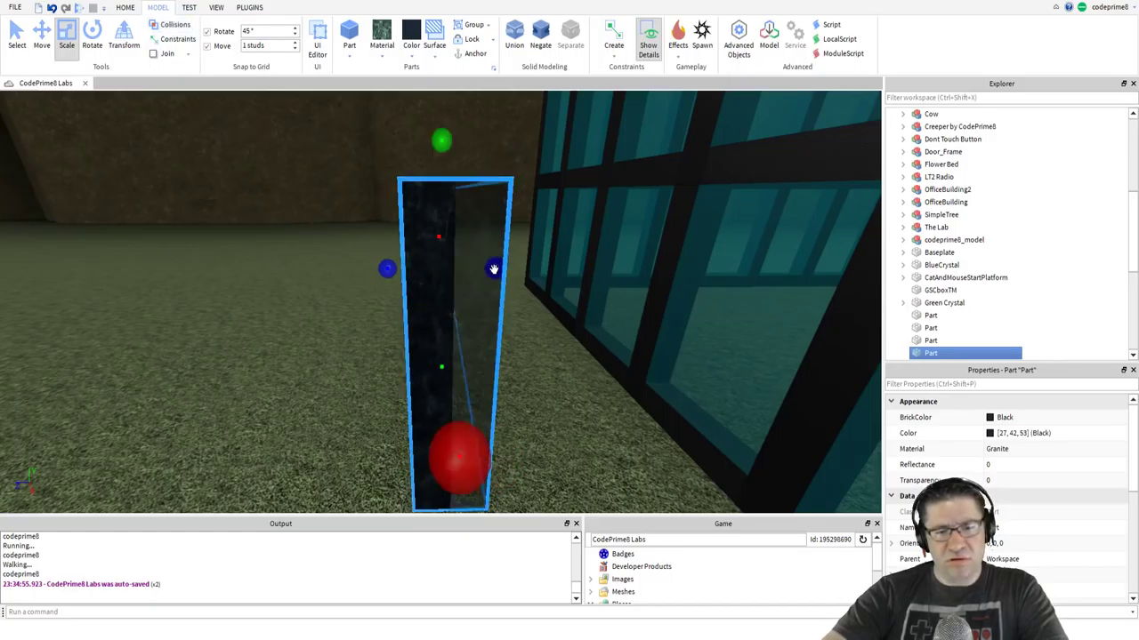
drag(492, 264, 477, 268)
right_drag(430, 286, 430, 285)
key(a)
key(s)
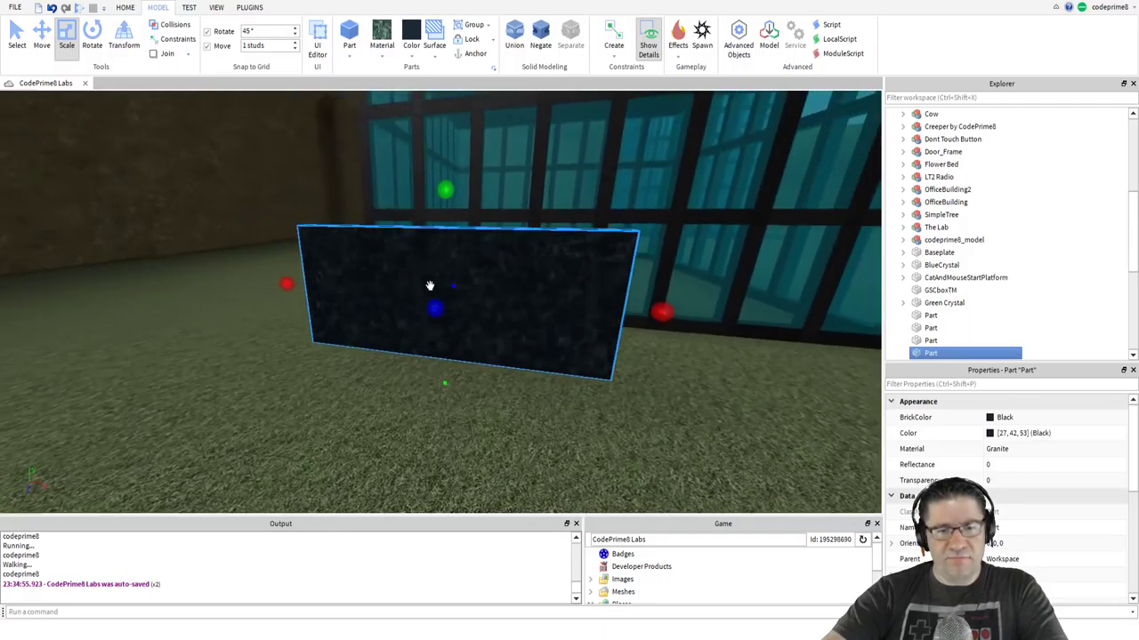
scroll(430, 284, up, 3)
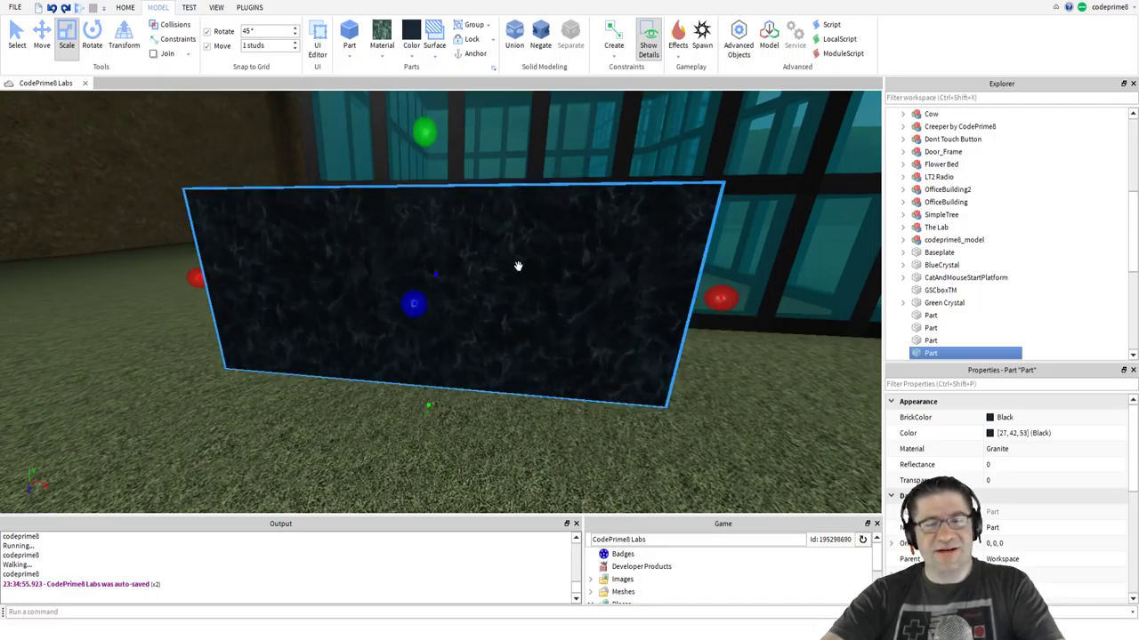
scroll(511, 258, up, 4)
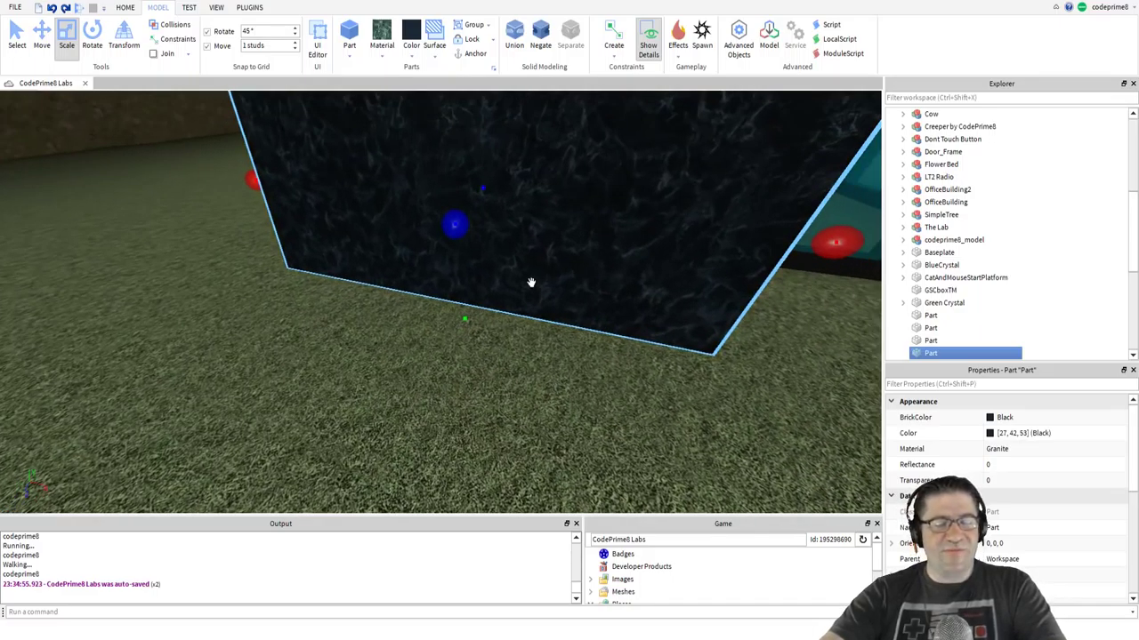
Delete the duplicate wall.
key(d)
right_drag(531, 282, 531, 282)
key(Delete)
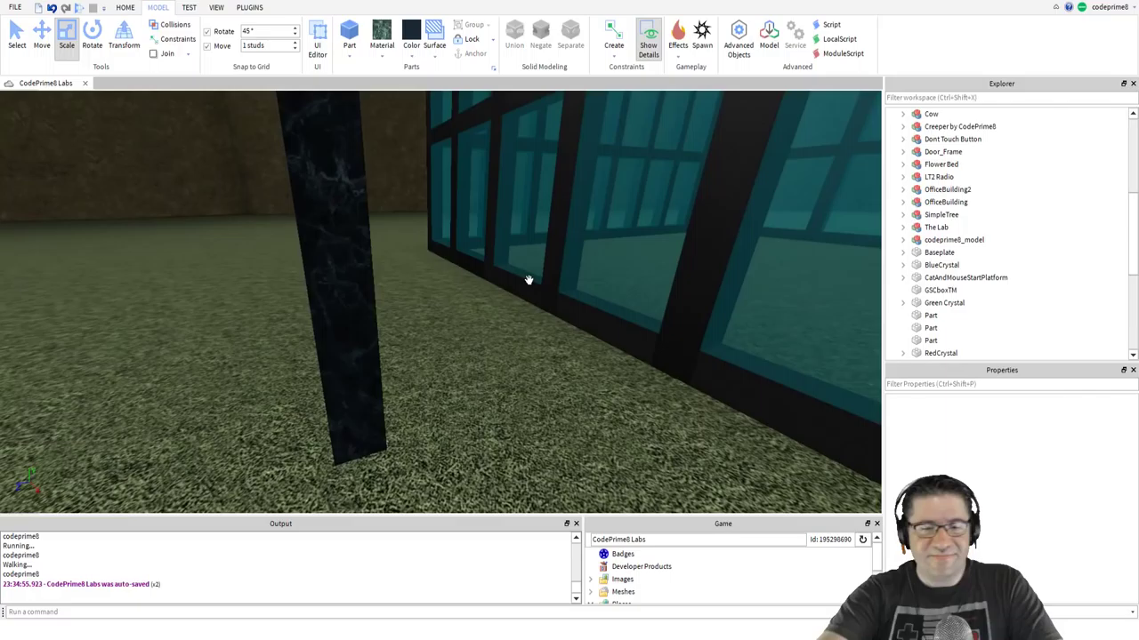
Duplicate the remaining black wall in place and undo the extra second copy.
key(a)
key(e)
right_drag(493, 287, 490, 264)
click(493, 287)
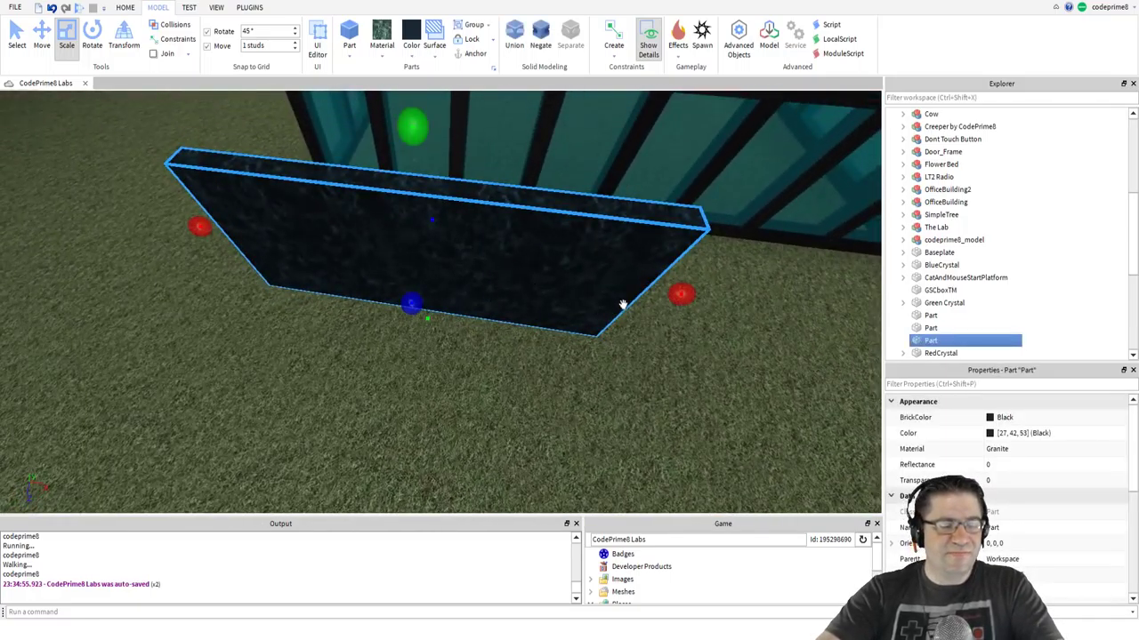
right_drag(622, 302, 624, 307)
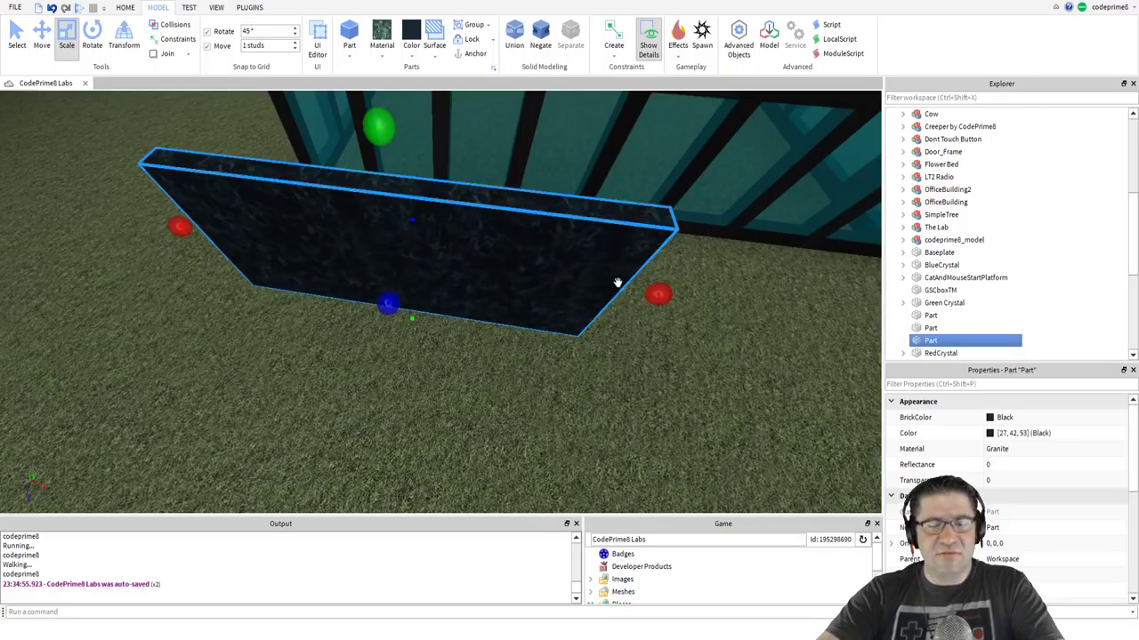
key(ctrl+d)
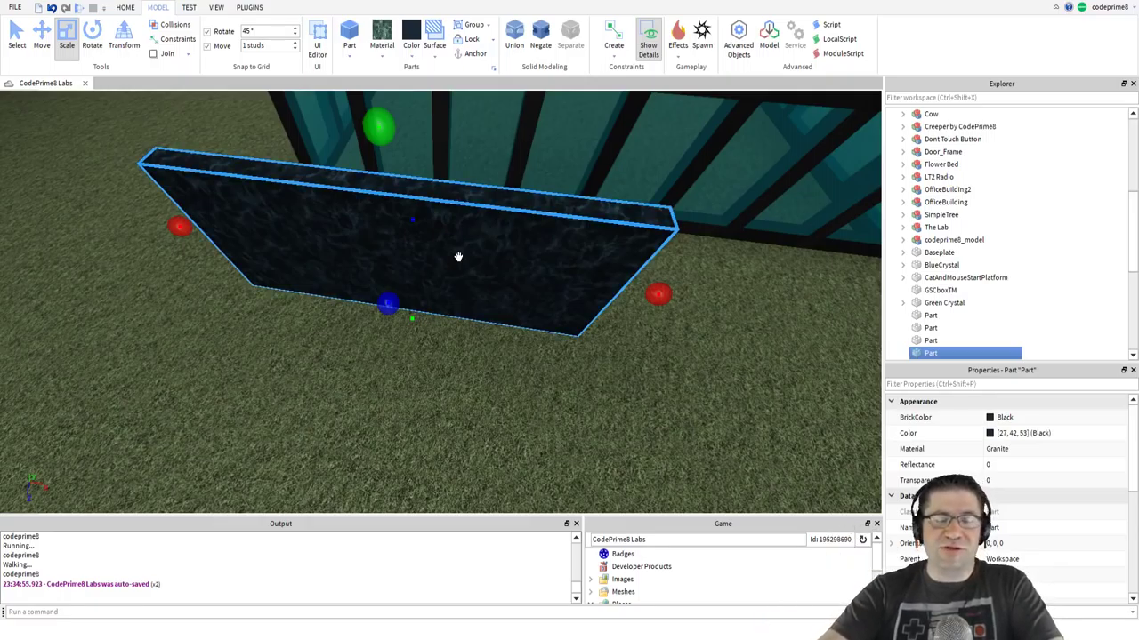
key(ctrl+d)
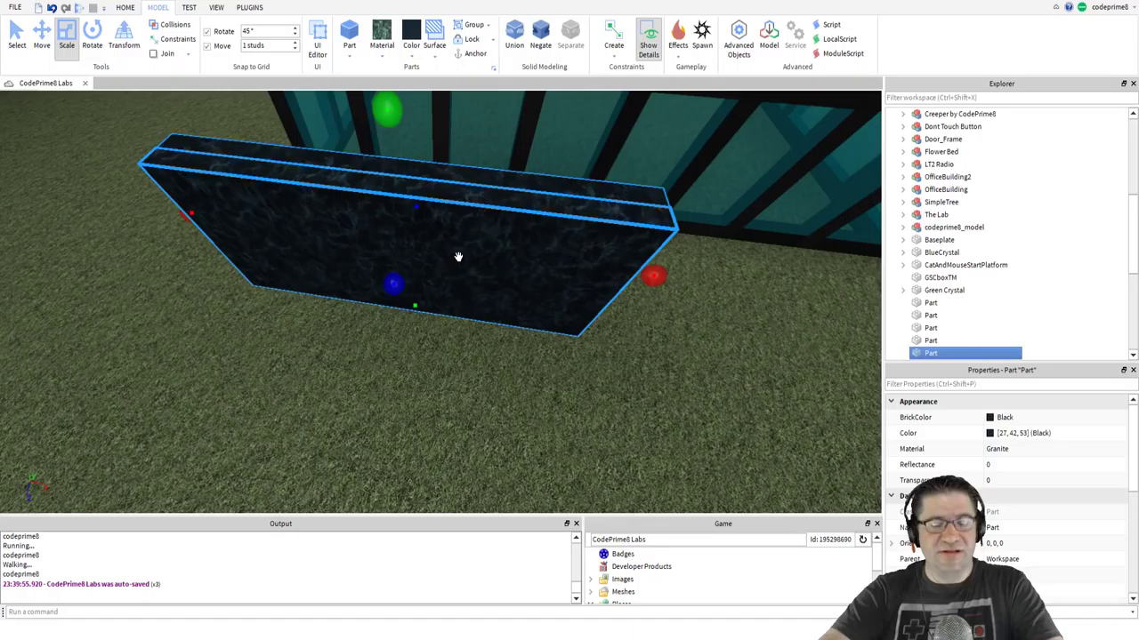
key(ctrl+z)
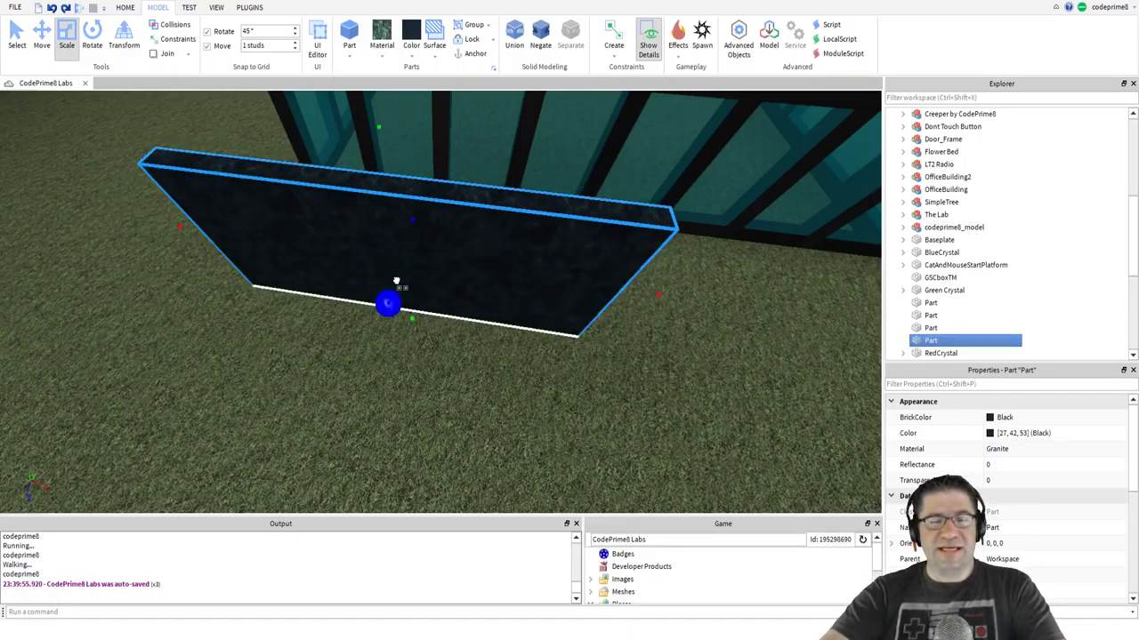
Shrink the duplicate to a small window-sized panel near one end of the wall, inset from that end and the top.
mouse_move(179, 220)
mouse_down()
mouse_move(360, 261)
mouse_move(193, 228)
mouse_up()
right_drag(253, 249, 273, 249)
scroll(255, 244, up, 3)
scroll(267, 247, down, 4)
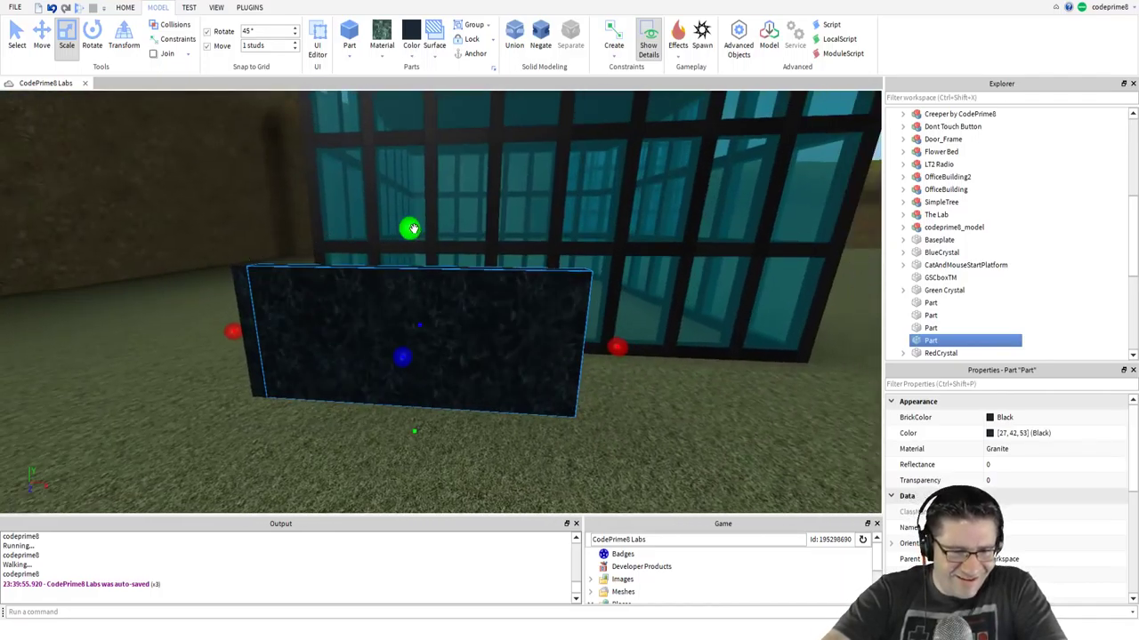
drag(410, 229, 406, 247)
drag(620, 348, 347, 325)
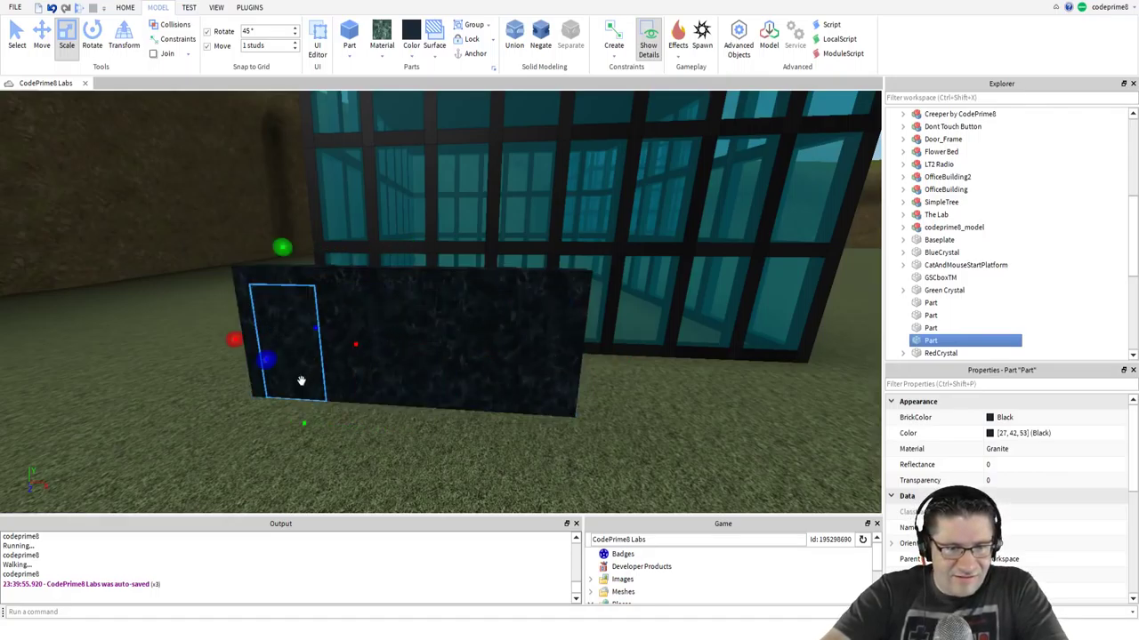
Thicken the window-sized panel so it protrudes beyond both the front and back faces of the black wall.
scroll(324, 419, up, 3)
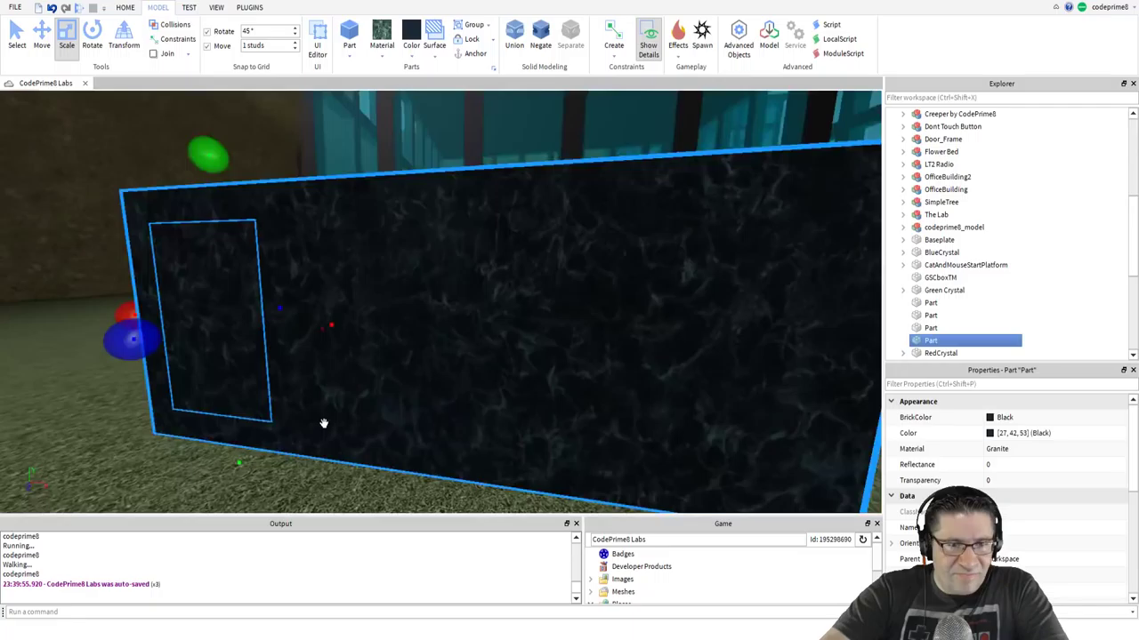
right_drag(324, 420, 315, 418)
scroll(324, 424, up, 3)
scroll(324, 423, down, 3)
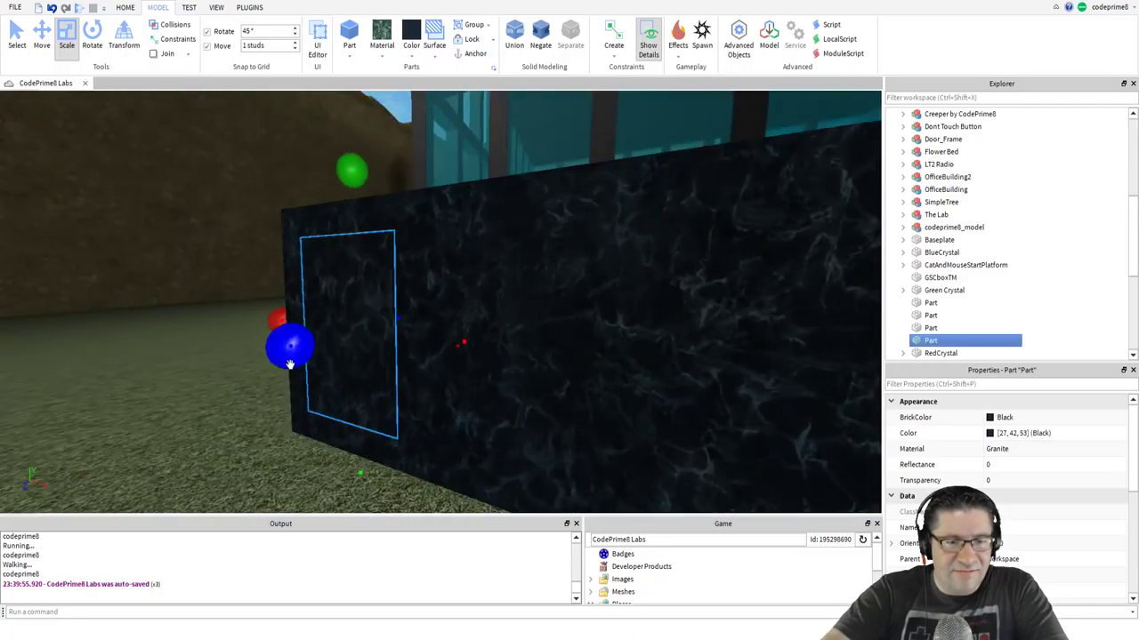
drag(290, 362, 271, 371)
right_drag(310, 354, 310, 353)
key(w)
key(s)
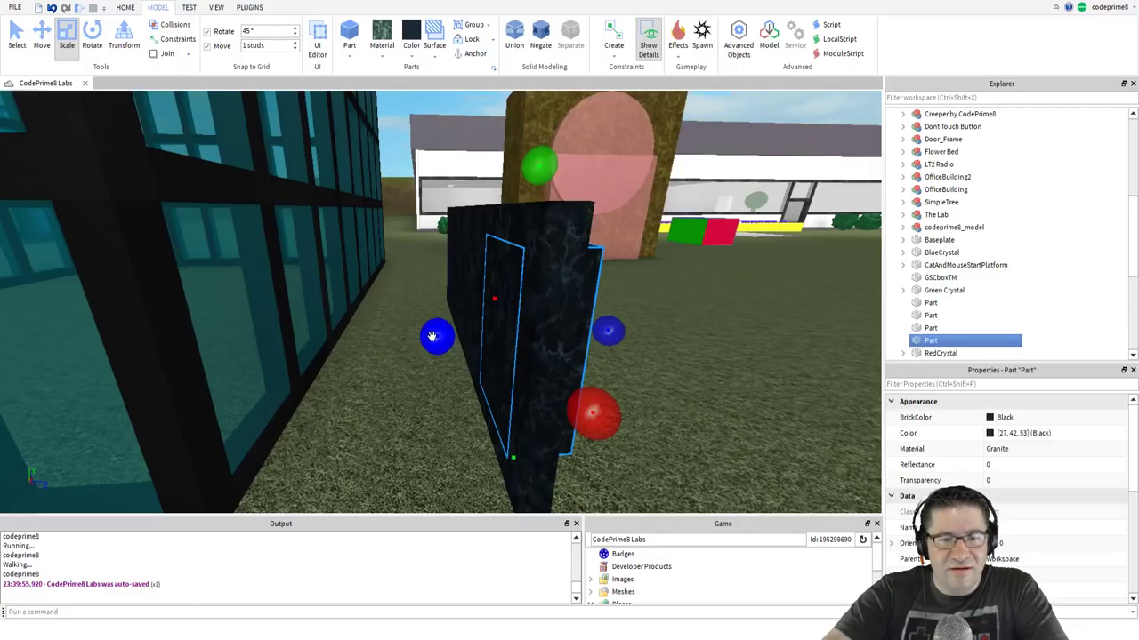
drag(432, 336, 414, 338)
Negate the window-sized panel.
key(d)
right_drag(499, 336, 499, 336)
key(s)
click(539, 35)
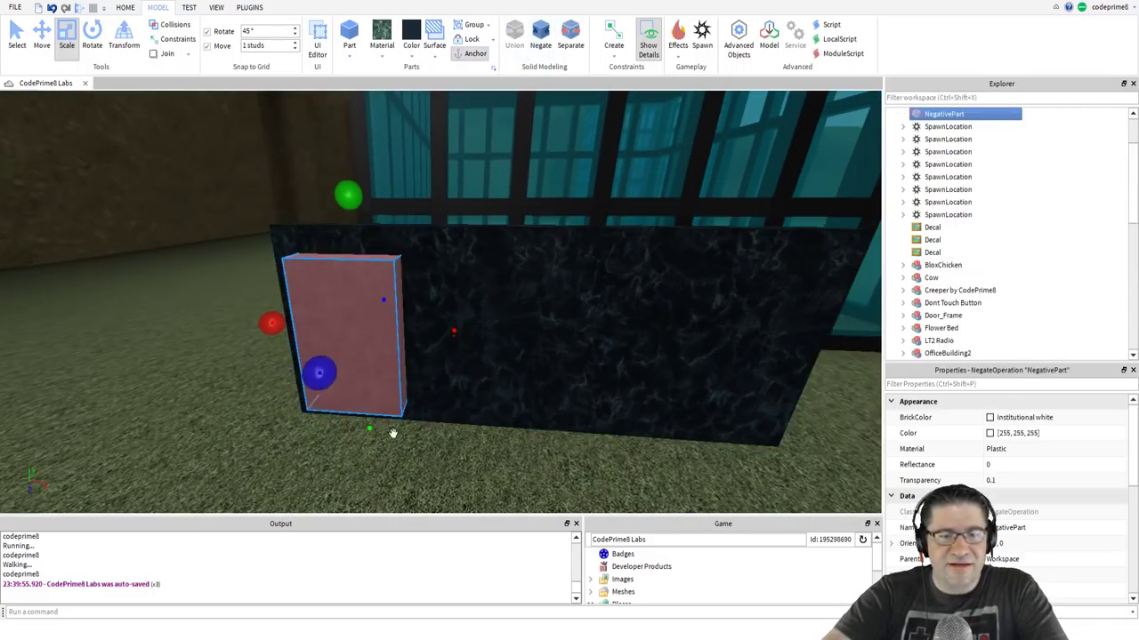
Duplicate the negated panel three times and space the copies evenly along the wall.
key(ctrl+d)
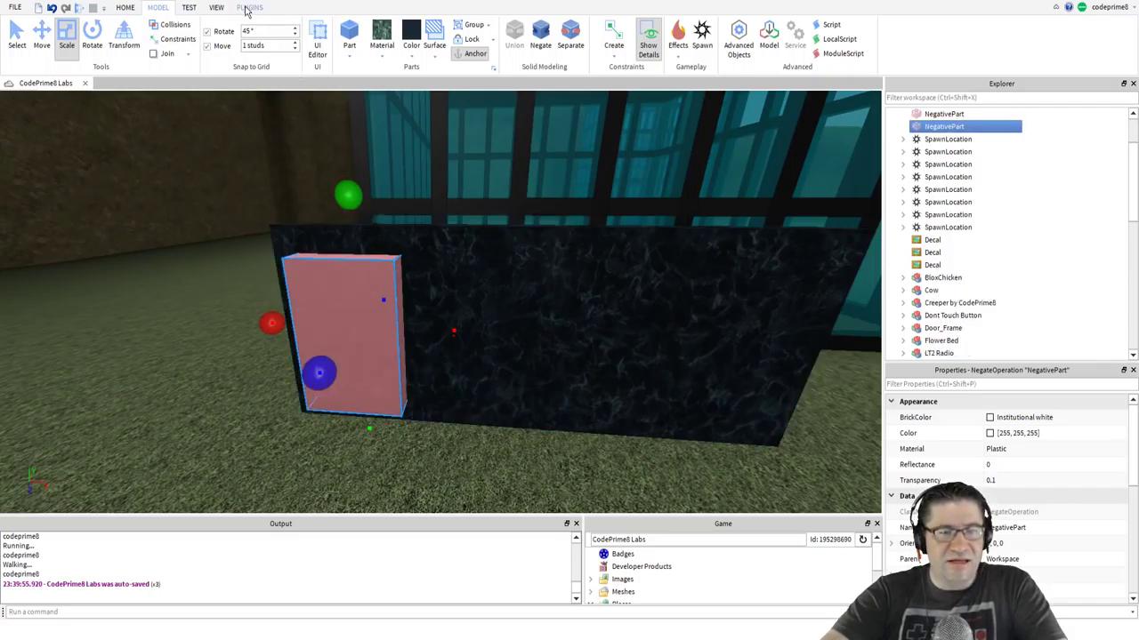
click(43, 39)
drag(478, 332, 899, 354)
key(ctrl+d)
key(ctrl+d)
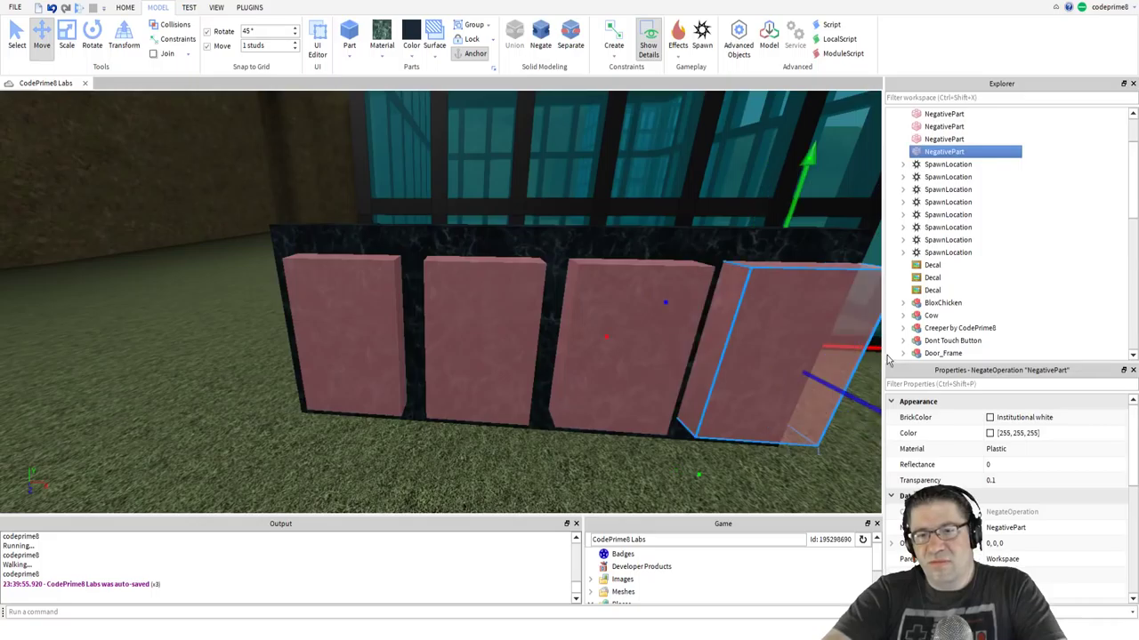
Extend the far end of the black wall slightly beyond the last negated panel.
key(f)
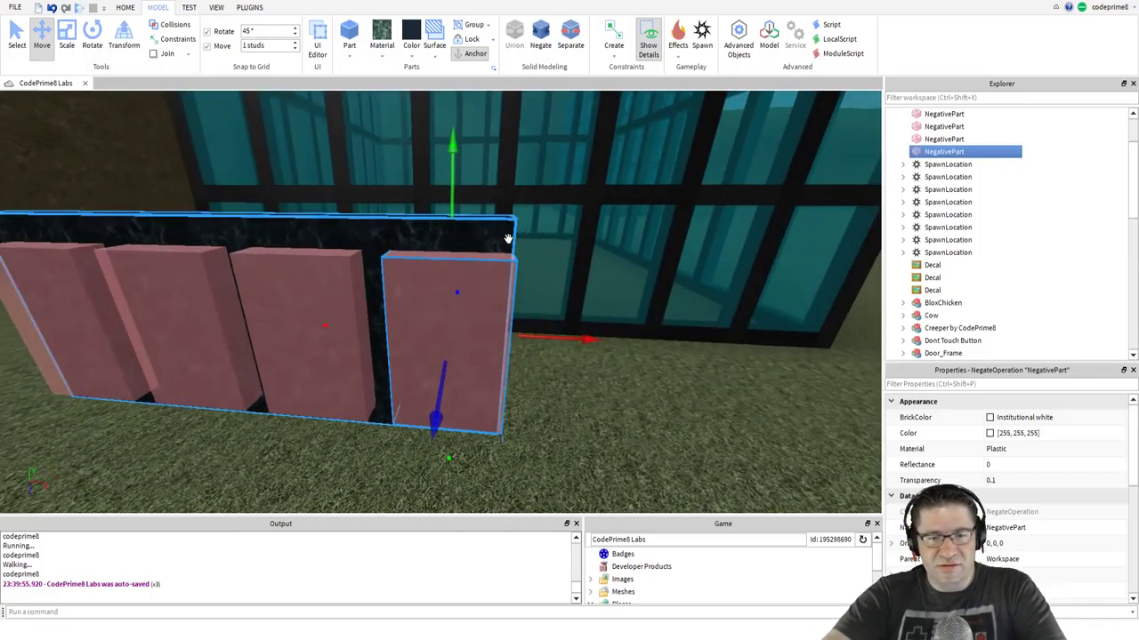
click(507, 239)
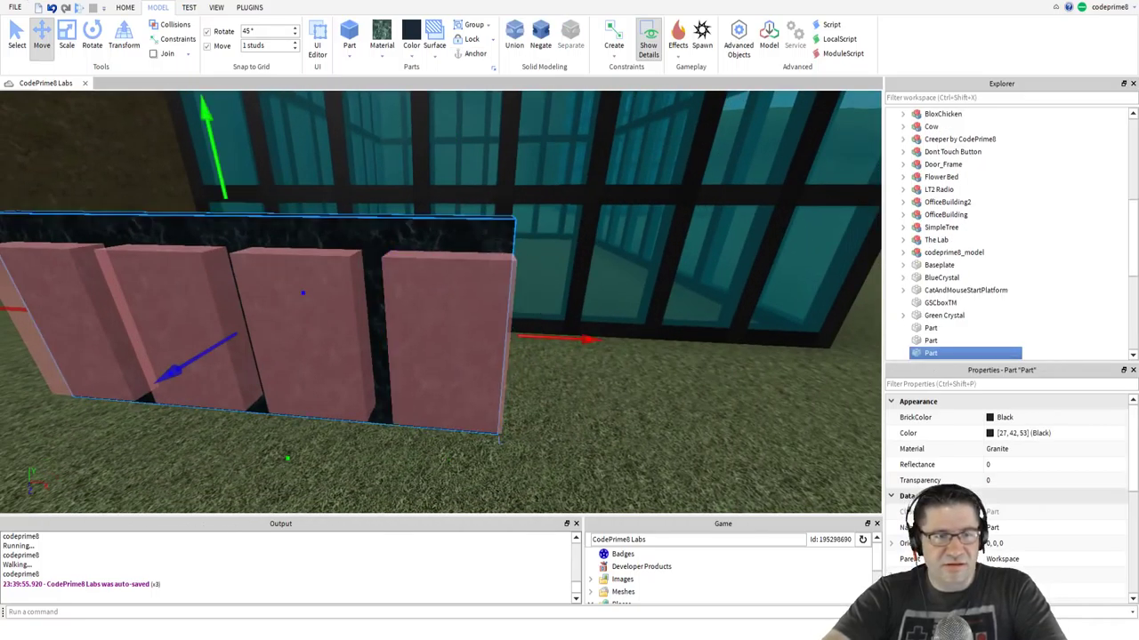
click(67, 40)
drag(556, 336, 574, 335)
Union the wall with the four negated panels to cut the window openings.
ctrl+click(412, 324)
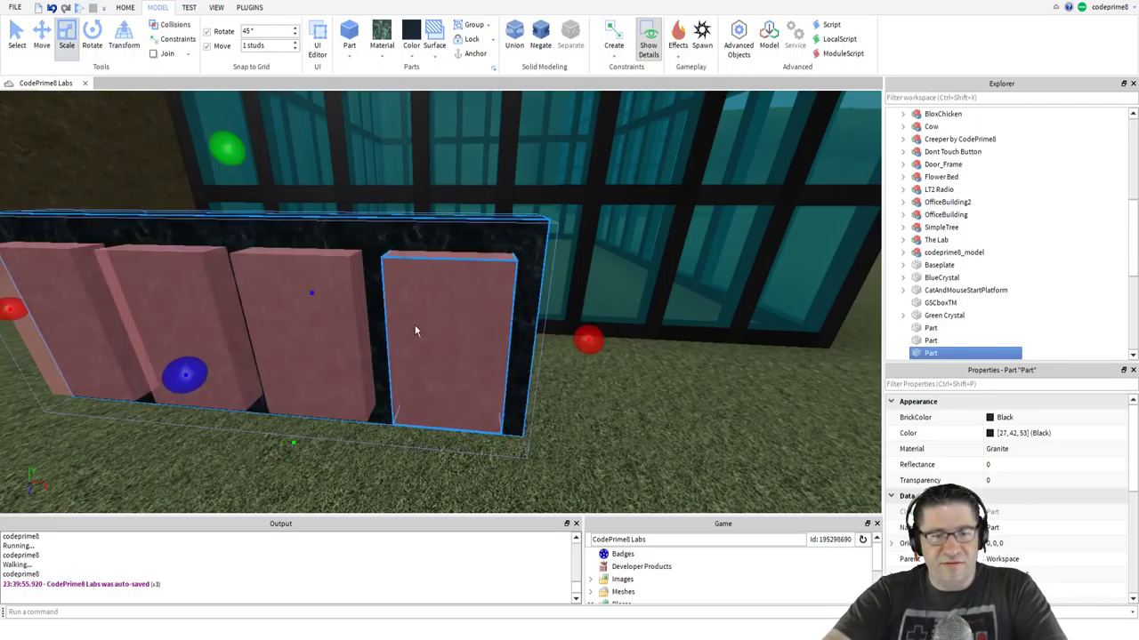
ctrl+click(326, 315)
ctrl+click(181, 297)
ctrl+click(61, 287)
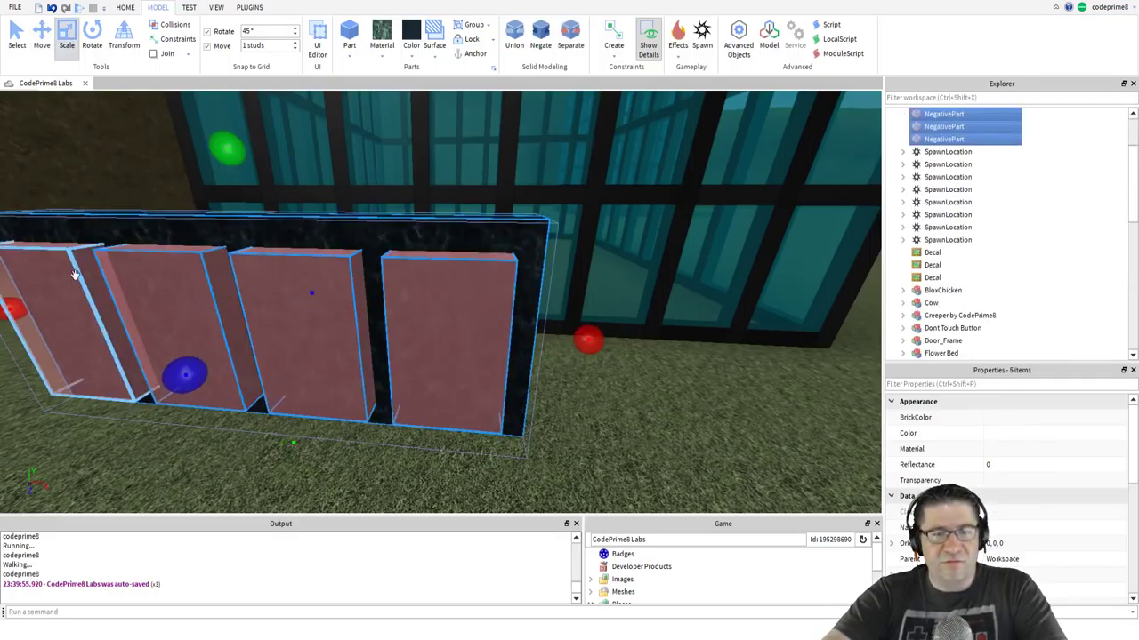
click(515, 32)
Separate the window wall union back into the wall and its negated panels, and clear the selection.
key(f)
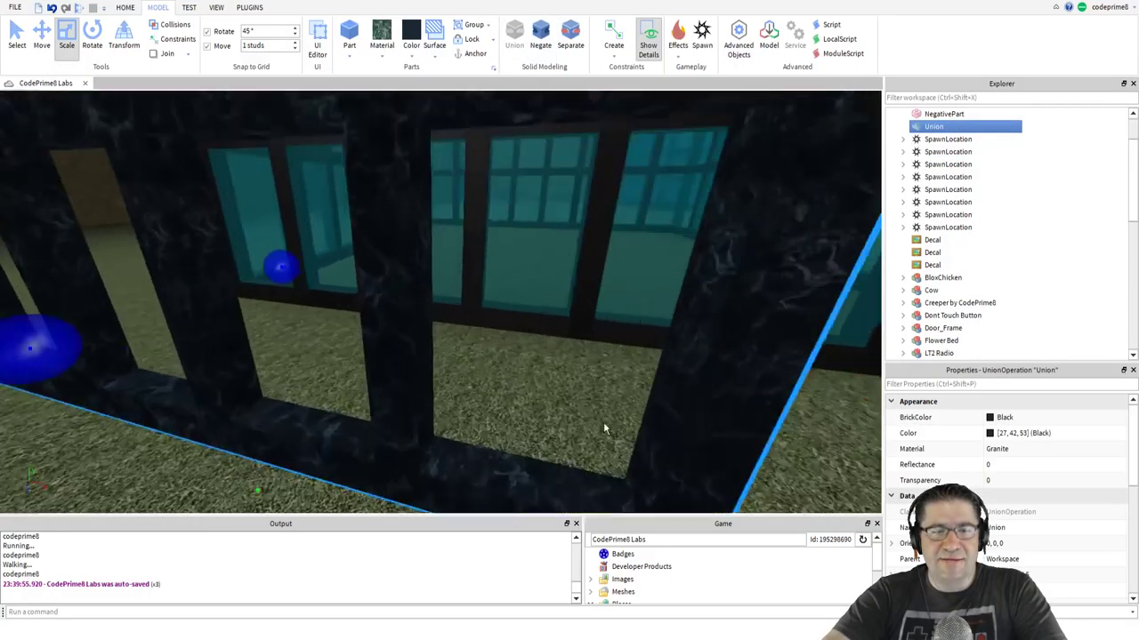
scroll(603, 423, up, 5)
scroll(603, 423, down, 5)
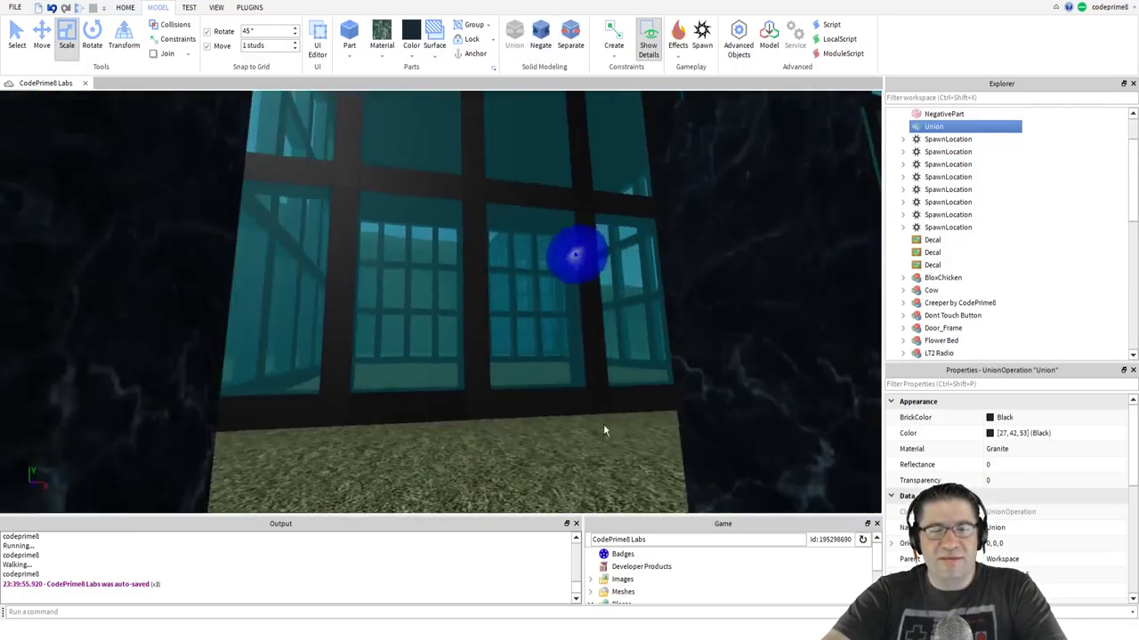
scroll(603, 423, up, 3)
right_drag(603, 424, 604, 423)
scroll(603, 423, down, 3)
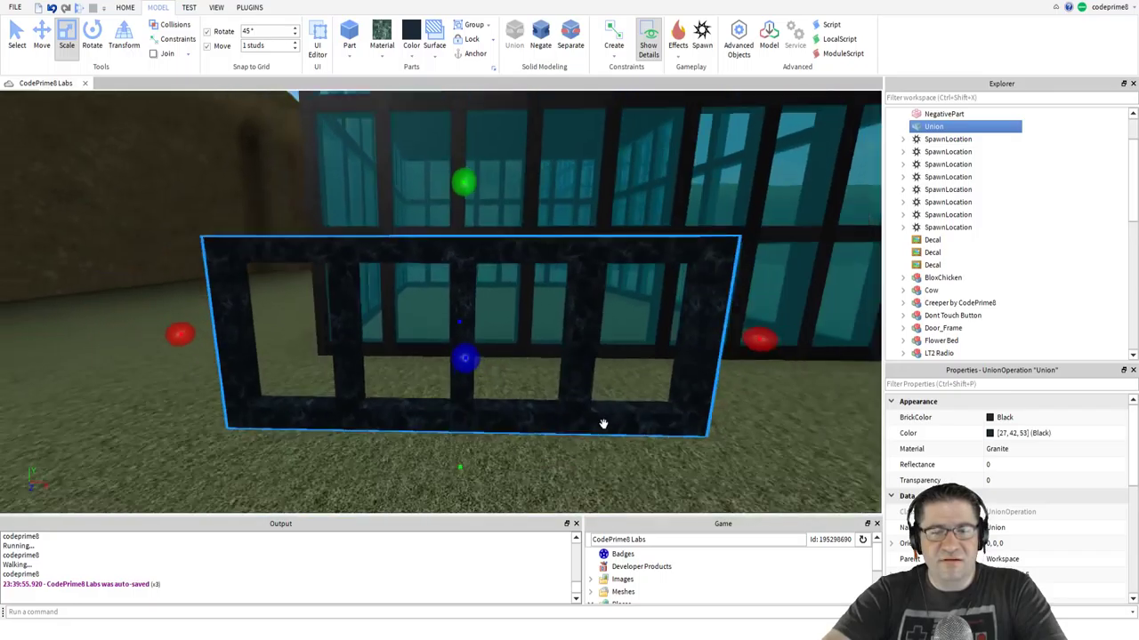
scroll(603, 423, up, 2)
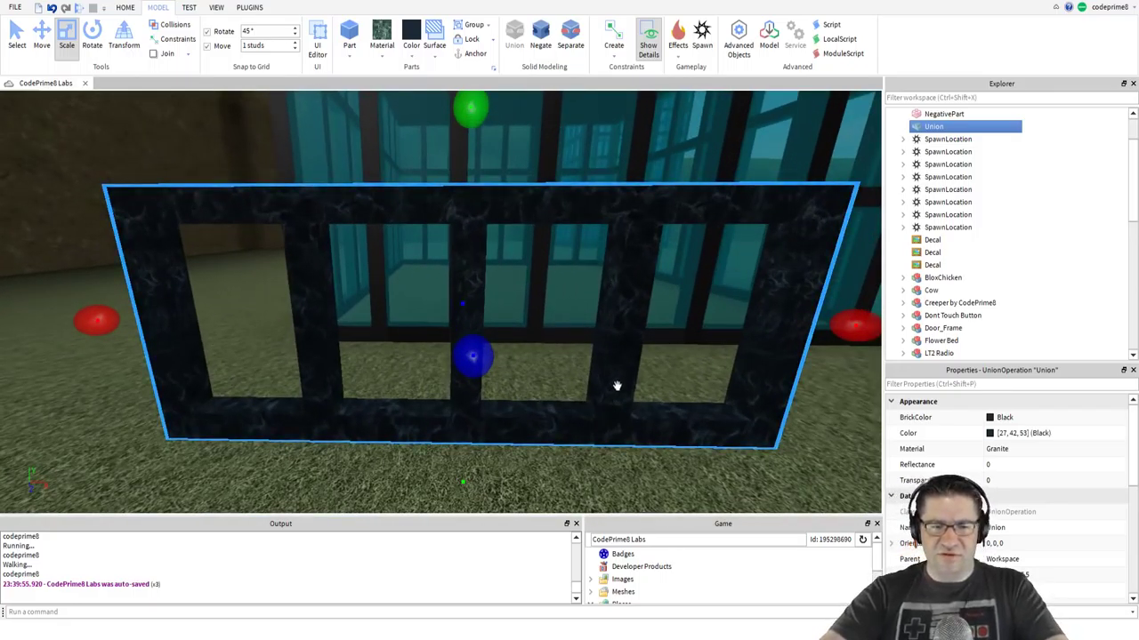
click(570, 35)
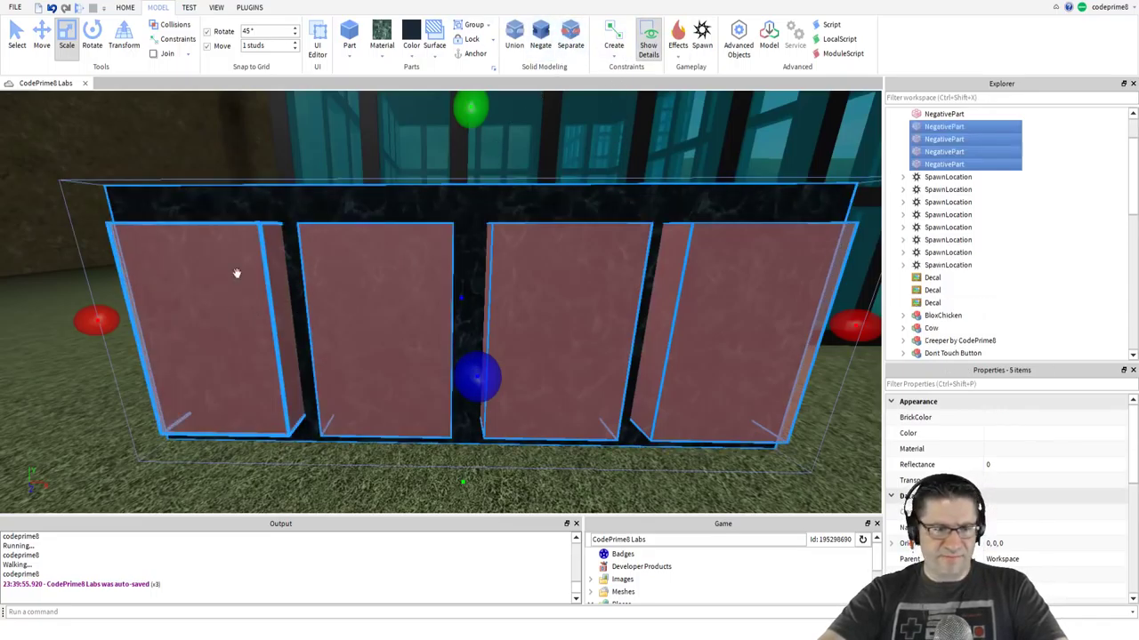
click(96, 472)
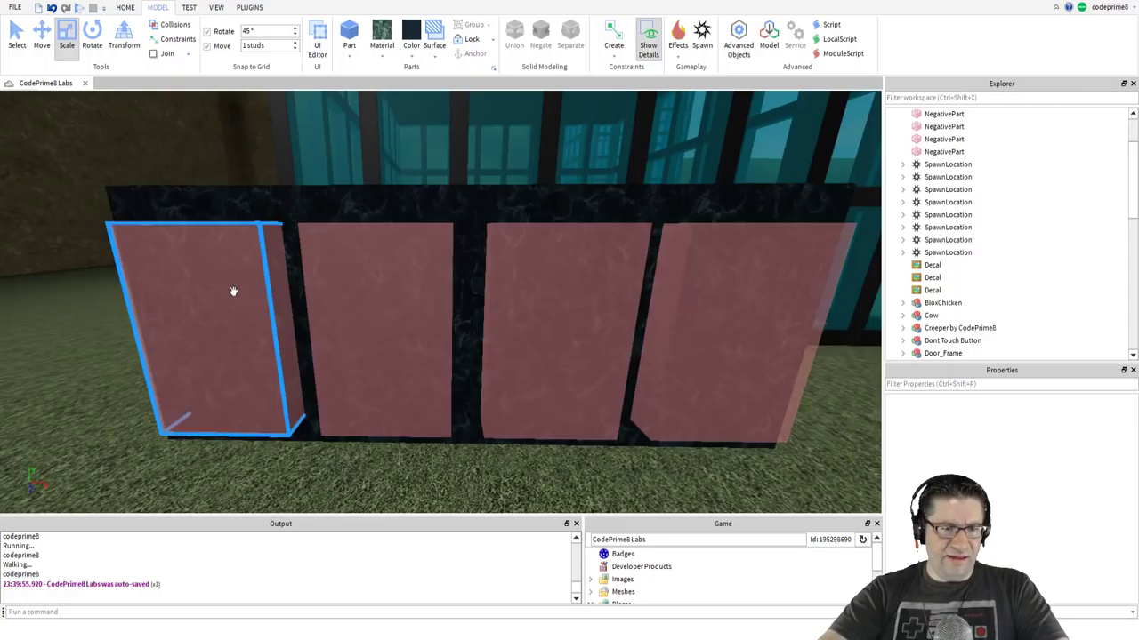
Duplicate the end negated panel in place and turn the copy back into a solid black part.
click(232, 291)
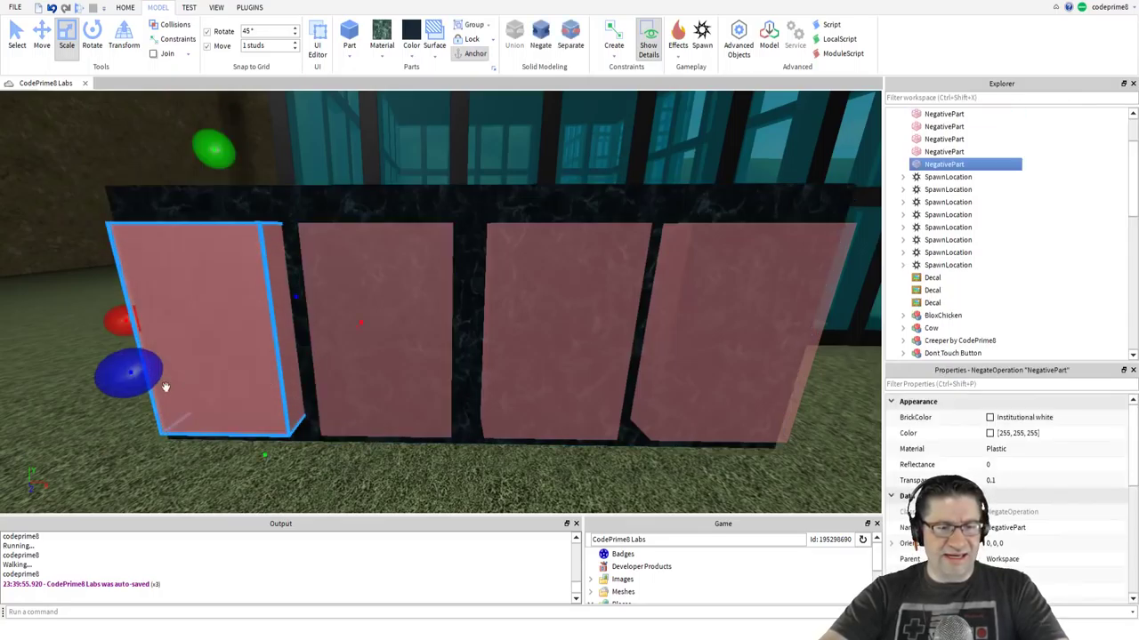
drag(153, 371, 169, 348)
right_drag(195, 343, 196, 342)
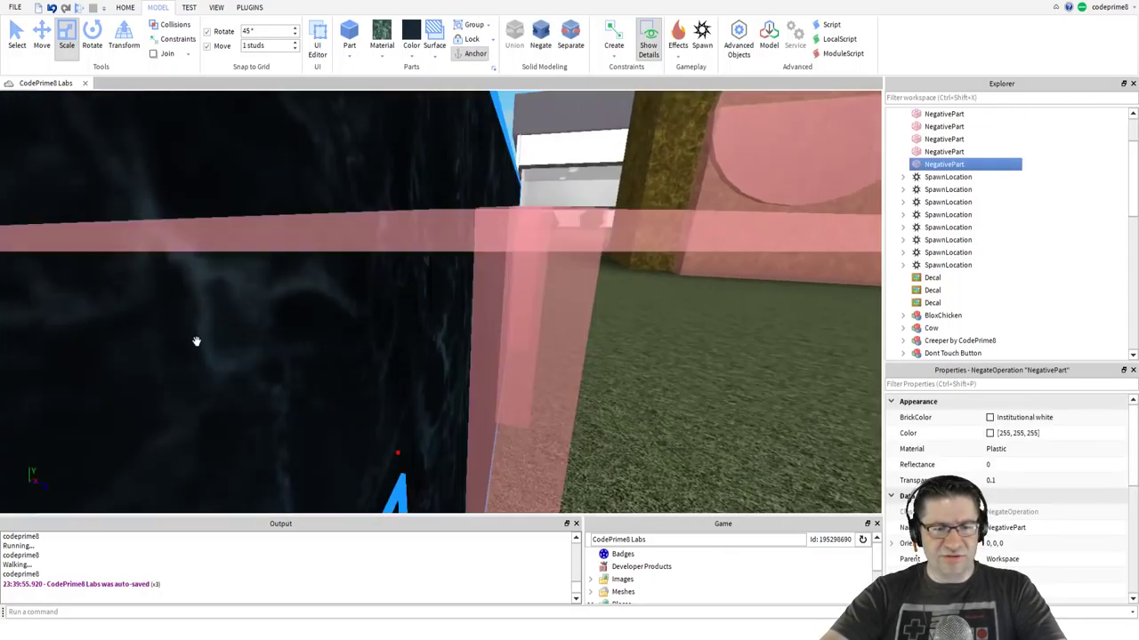
scroll(197, 342, down, 5)
key(ctrl+z)
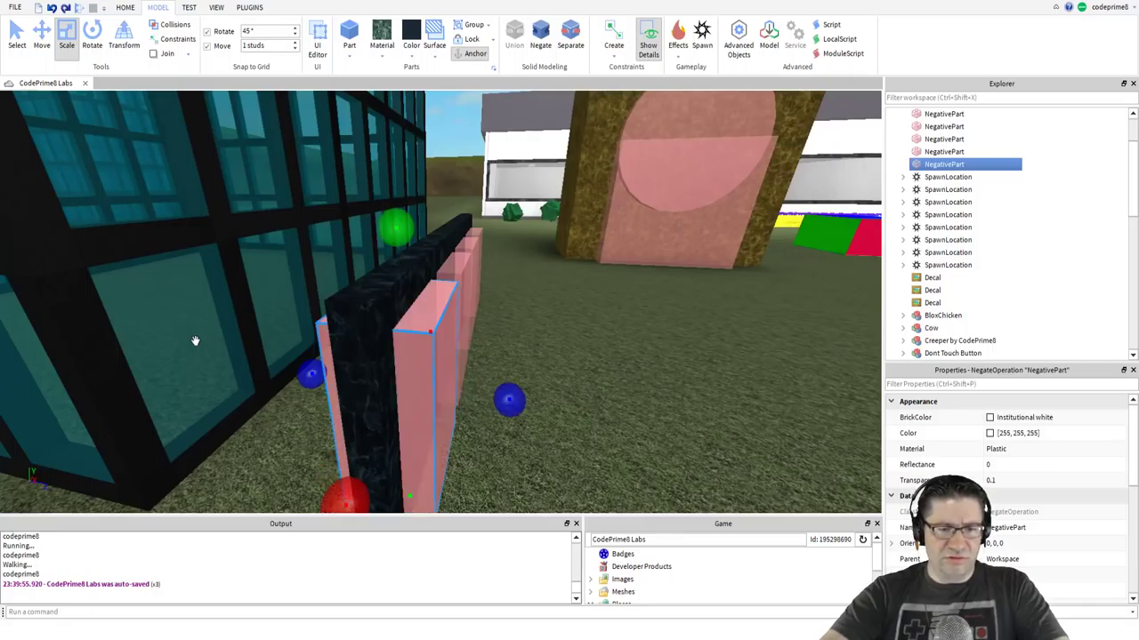
click(539, 36)
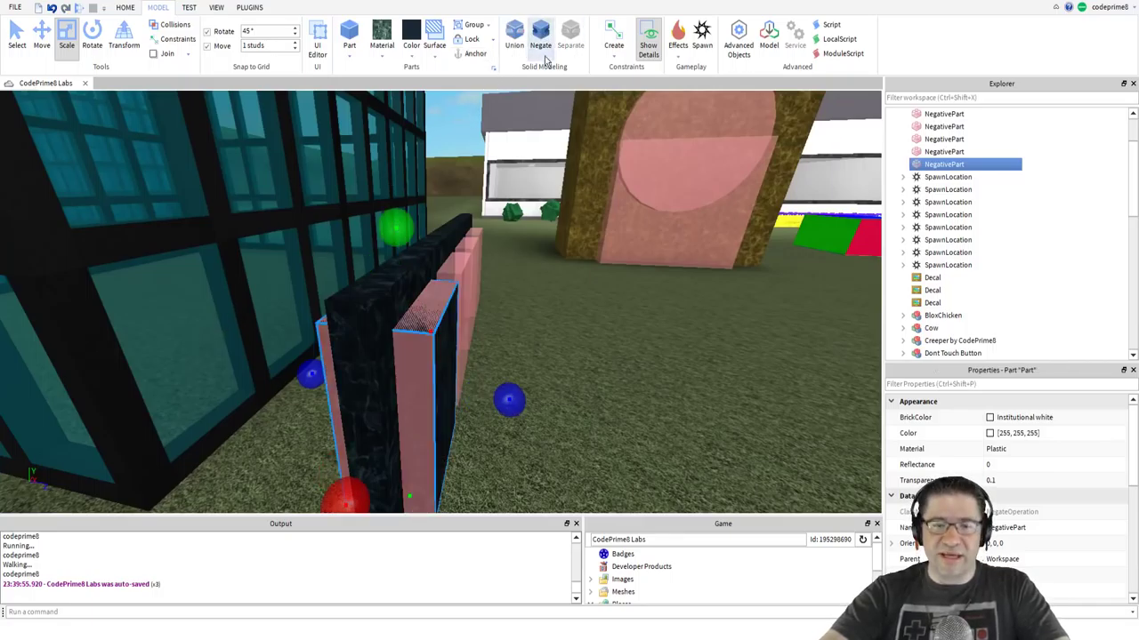
Thin the solid panel copy from both faces so it sits within the wall's thickness.
drag(509, 399, 488, 400)
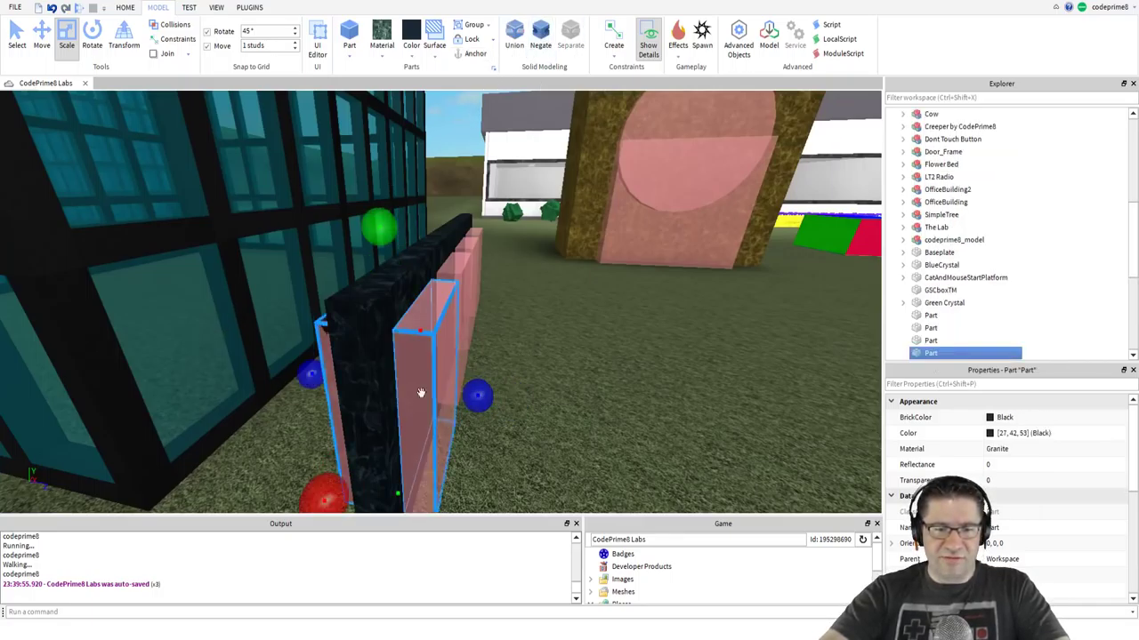
right_drag(326, 404, 356, 368)
scroll(460, 356, up, 5)
right_drag(572, 403, 572, 404)
scroll(572, 404, down, 3)
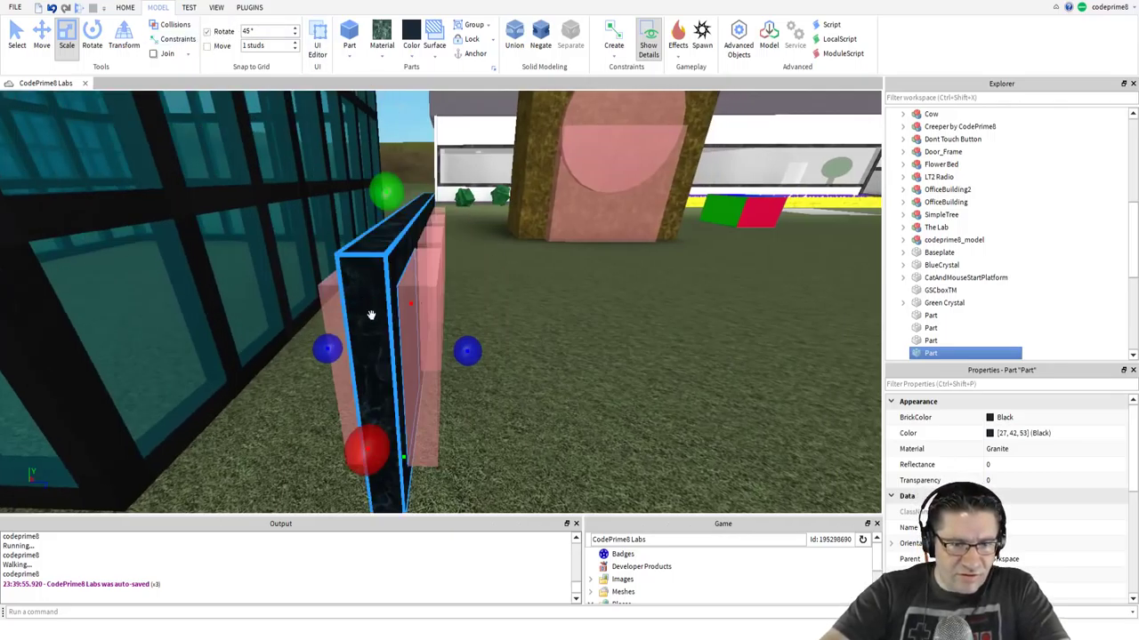
scroll(498, 403, up, 3)
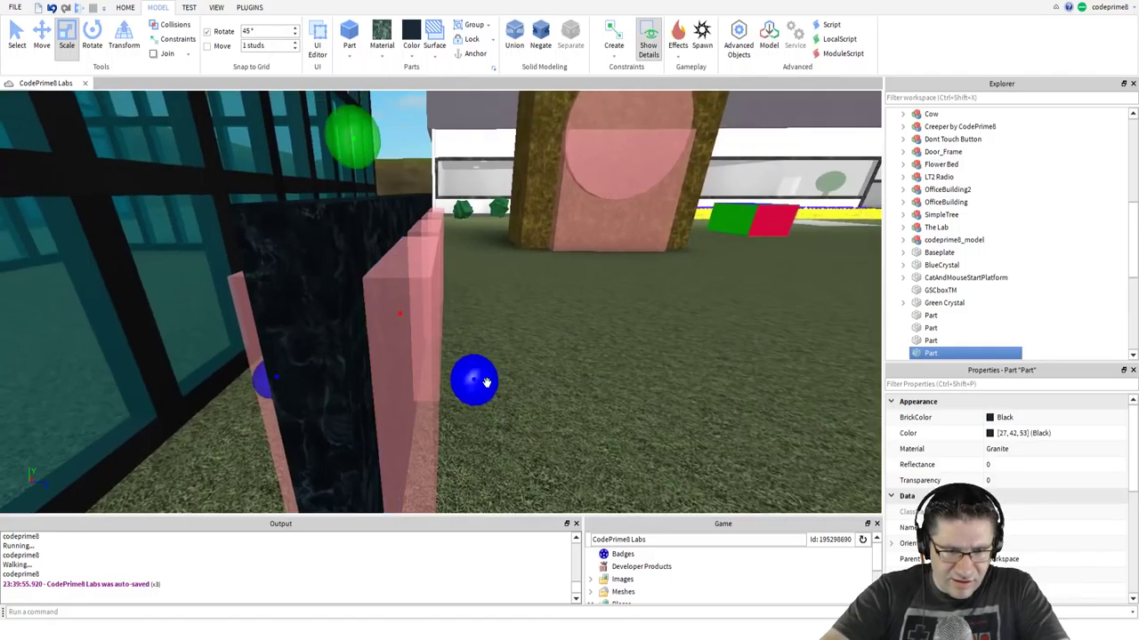
mouse_move(489, 384)
right_down()
mouse_move(493, 400)
mouse_move(479, 366)
right_up()
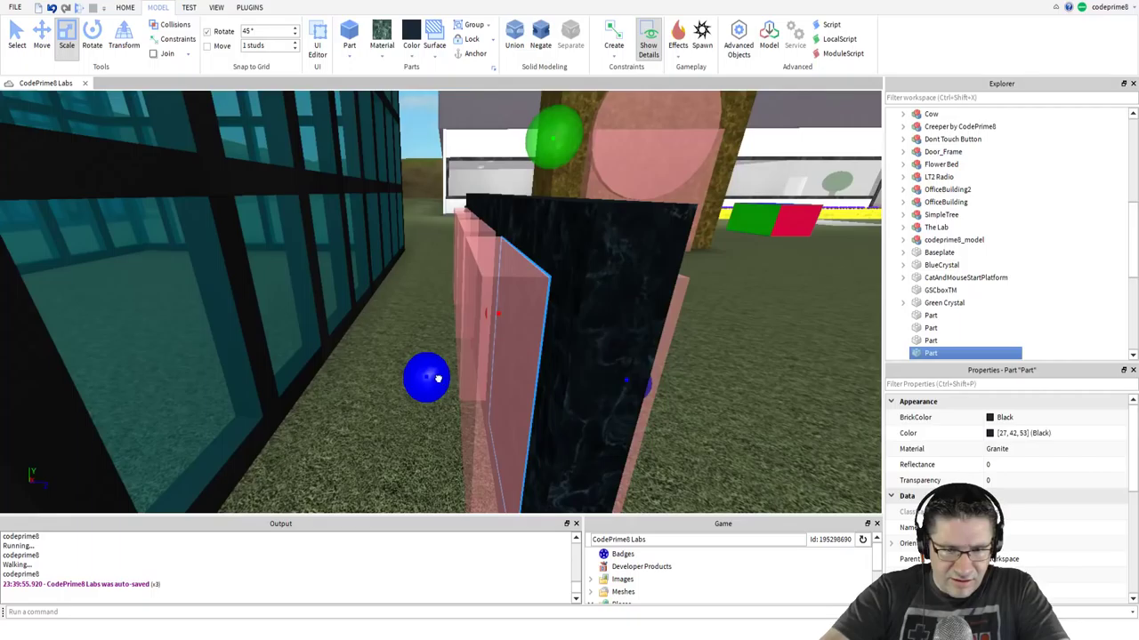
Color the thin pane Toothpaste with a transparency of 0.55 and stretch it along the wall across all four negated panels.
right_drag(655, 338, 663, 335)
scroll(663, 336, down, 5)
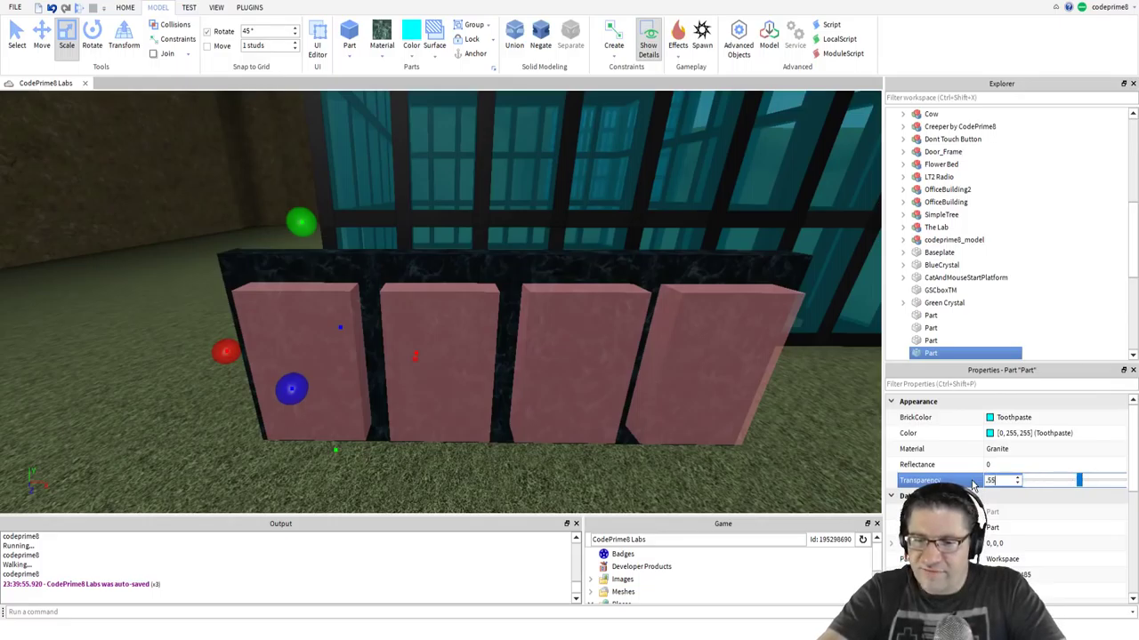
key(Return)
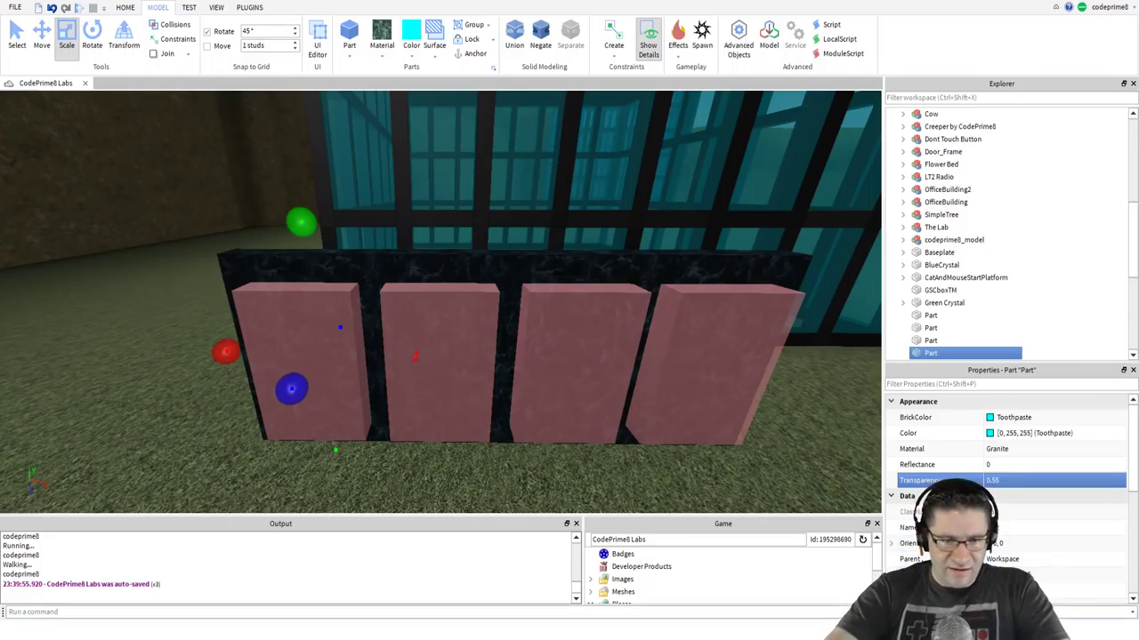
click(414, 362)
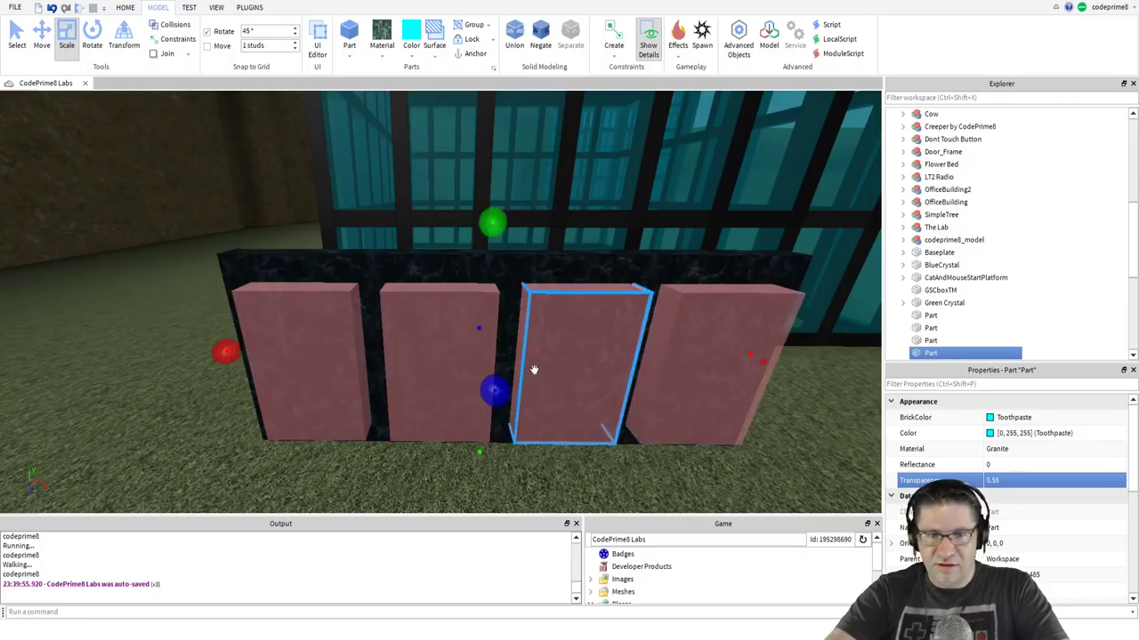
Try a union of the wall, the glass pane and the four negated panels together, and undo it.
ctrl+click(695, 311)
ctrl+click(584, 299)
ctrl+click(574, 267)
ctrl+click(320, 317)
ctrl+click(320, 317)
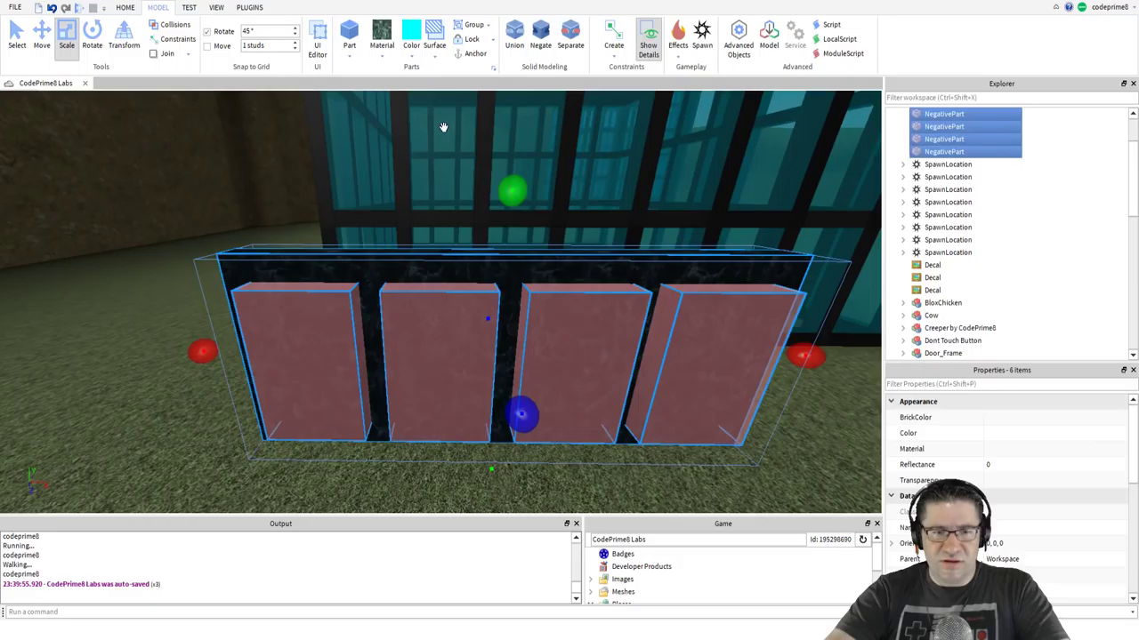
click(515, 35)
click(416, 502)
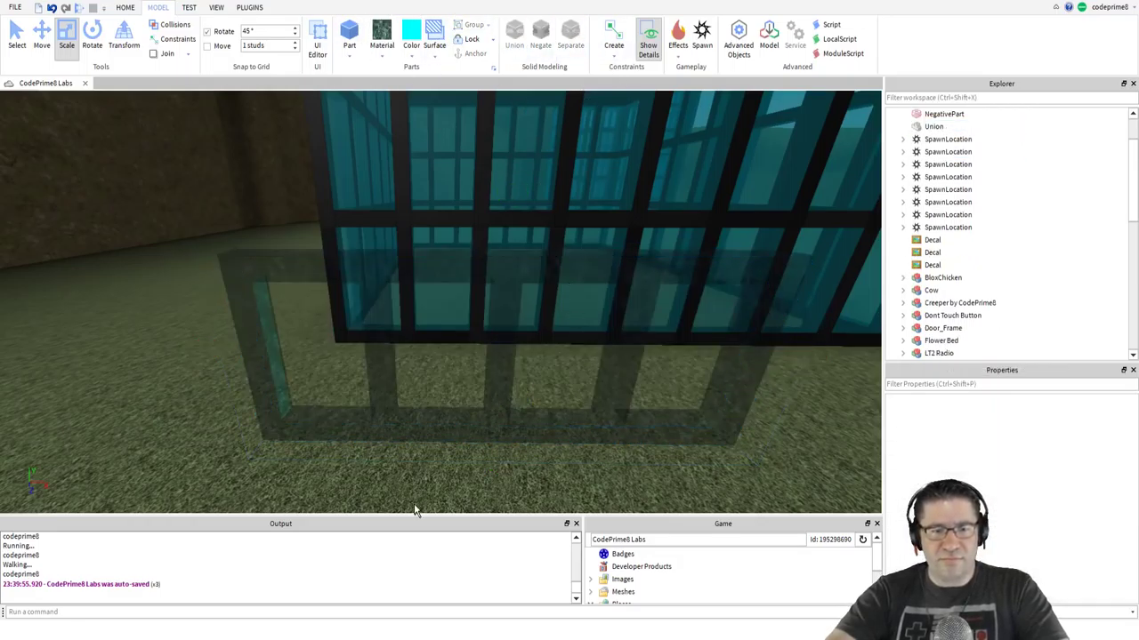
right_drag(416, 500, 416, 501)
scroll(416, 506, up, 3)
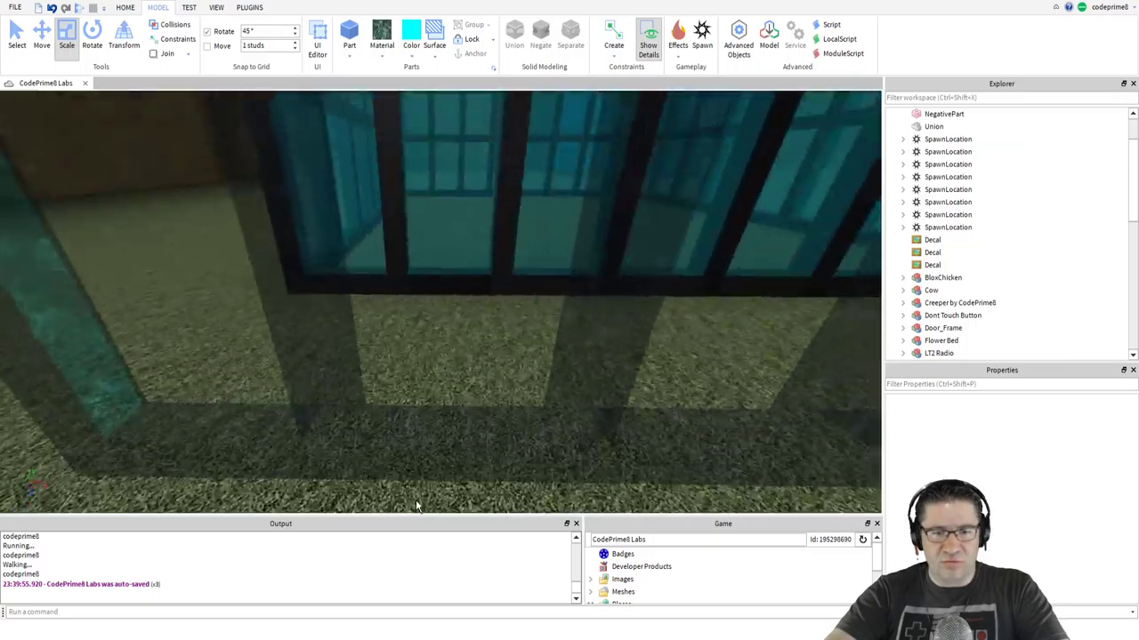
scroll(416, 507, down, 3)
key(ctrl+z)
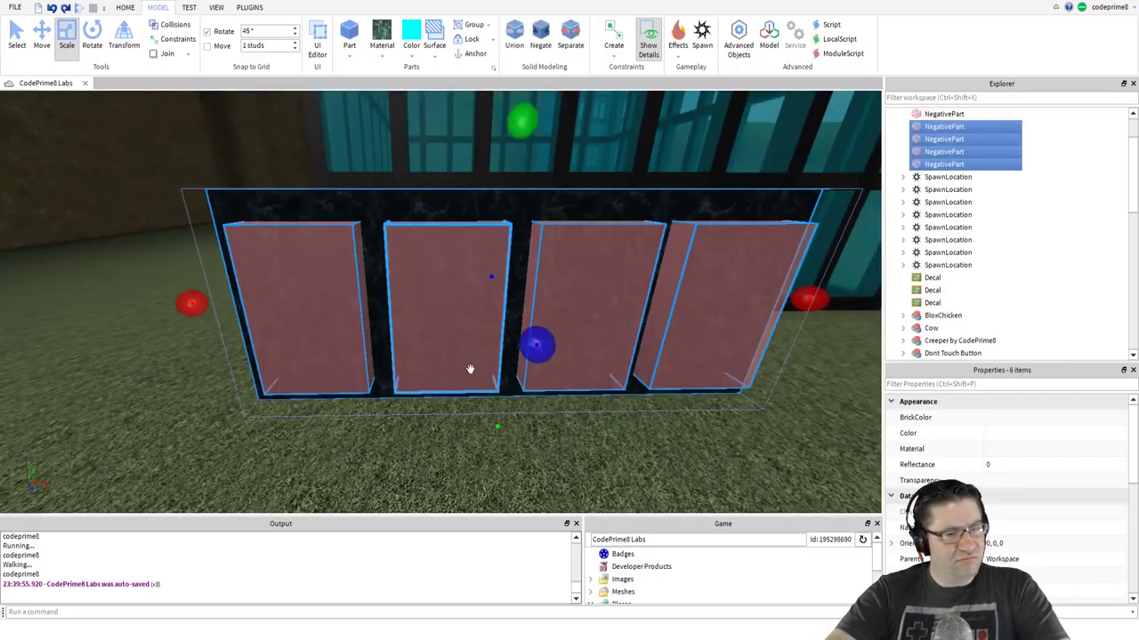
Union only the black wall with the four negated panels, leaving the glass pane out of the selection.
click(729, 325)
ctrl+click(648, 198)
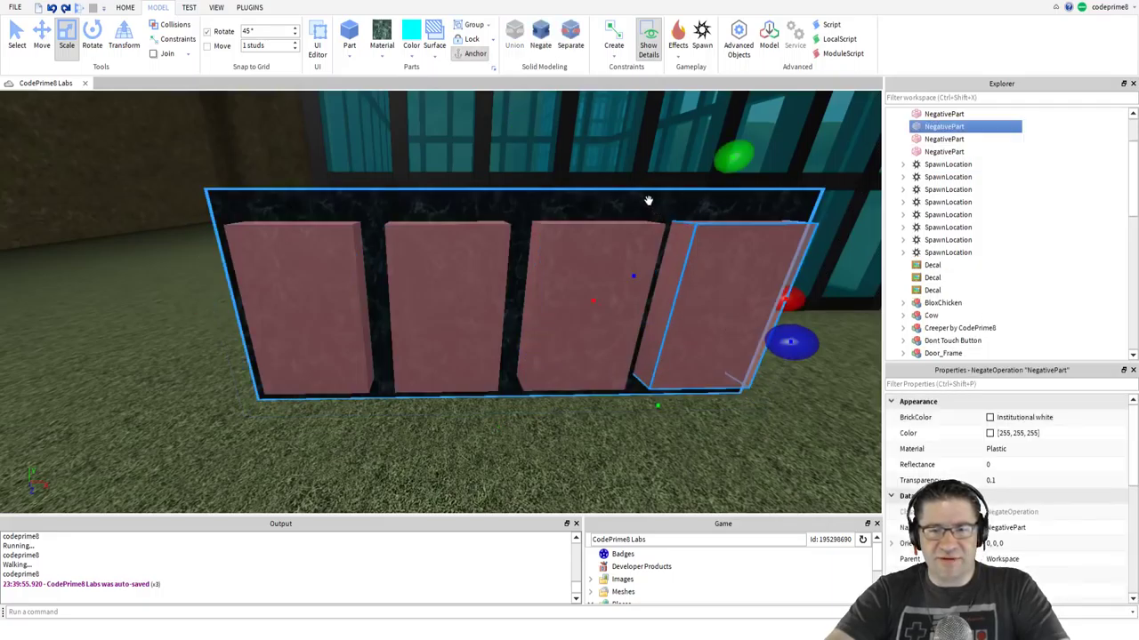
ctrl+click(635, 237)
ctrl+click(492, 282)
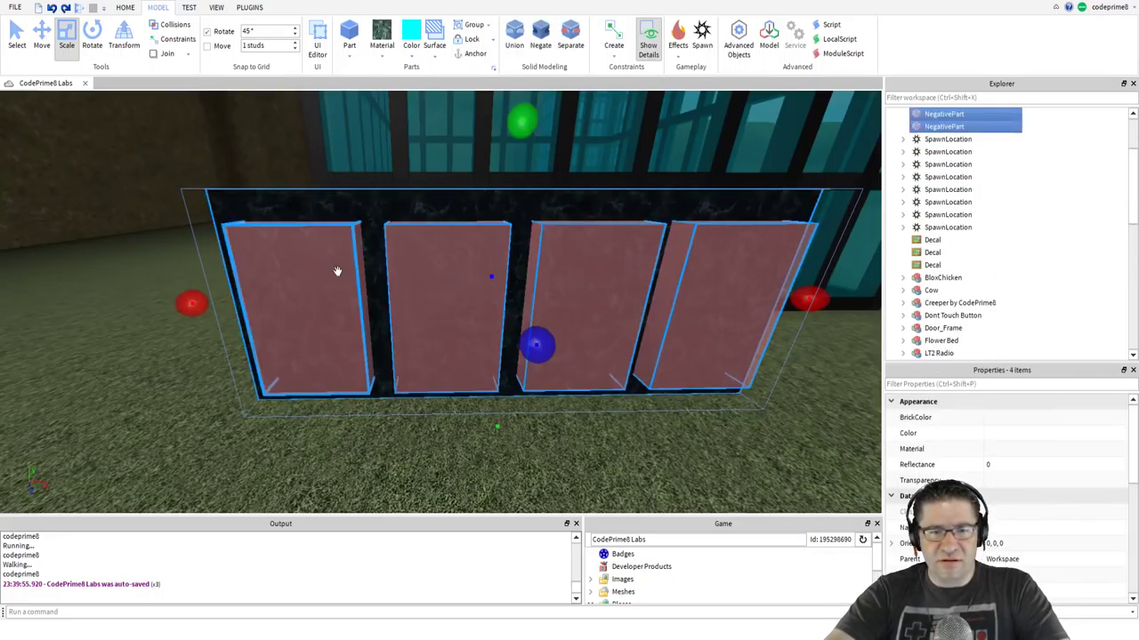
ctrl+click(351, 267)
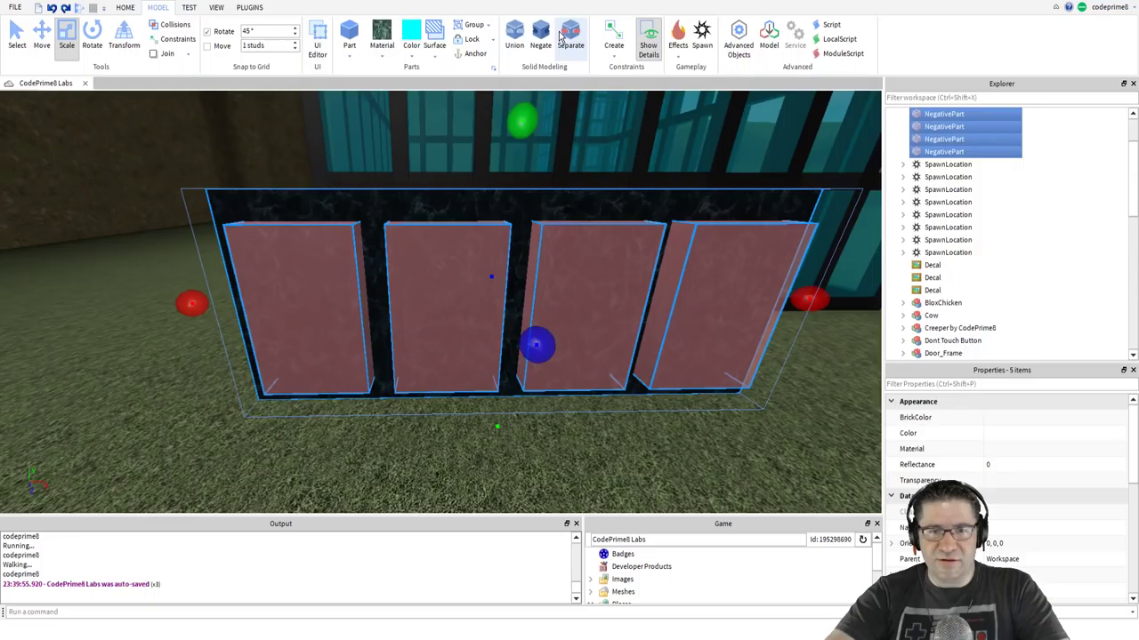
click(514, 37)
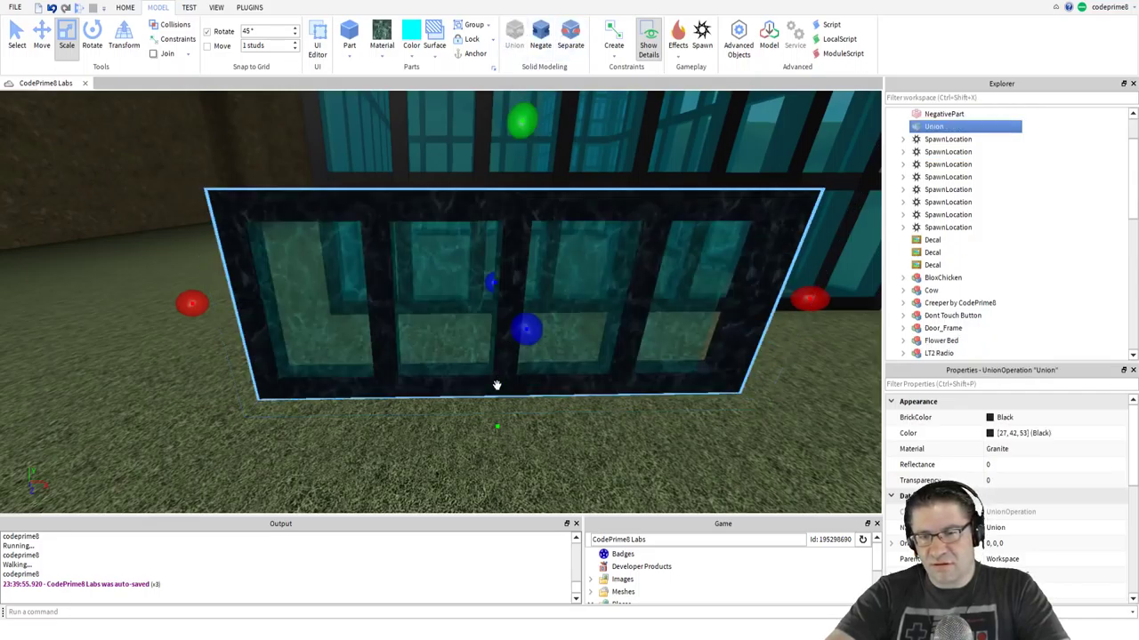
Select the glass pane inside the unioned window wall and examine from several angles how it fits the four openings.
click(441, 472)
scroll(447, 487, up, 3)
right_drag(447, 487, 400, 448)
scroll(448, 486, down, 5)
scroll(448, 488, up, 4)
click(400, 448)
scroll(415, 480, down, 6)
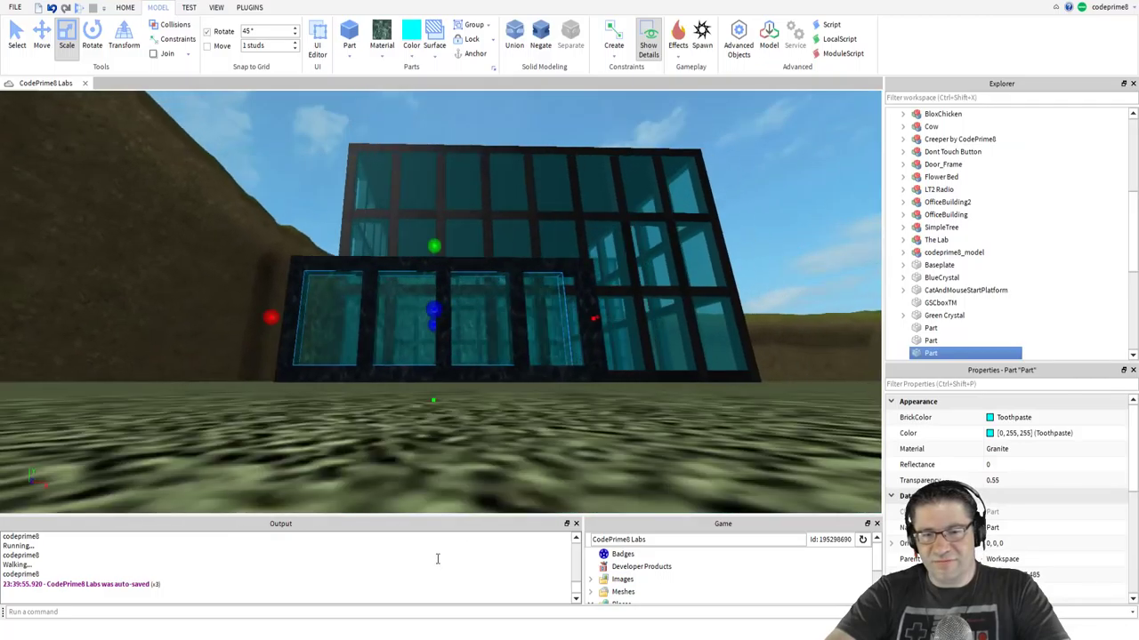
scroll(443, 461, up, 10)
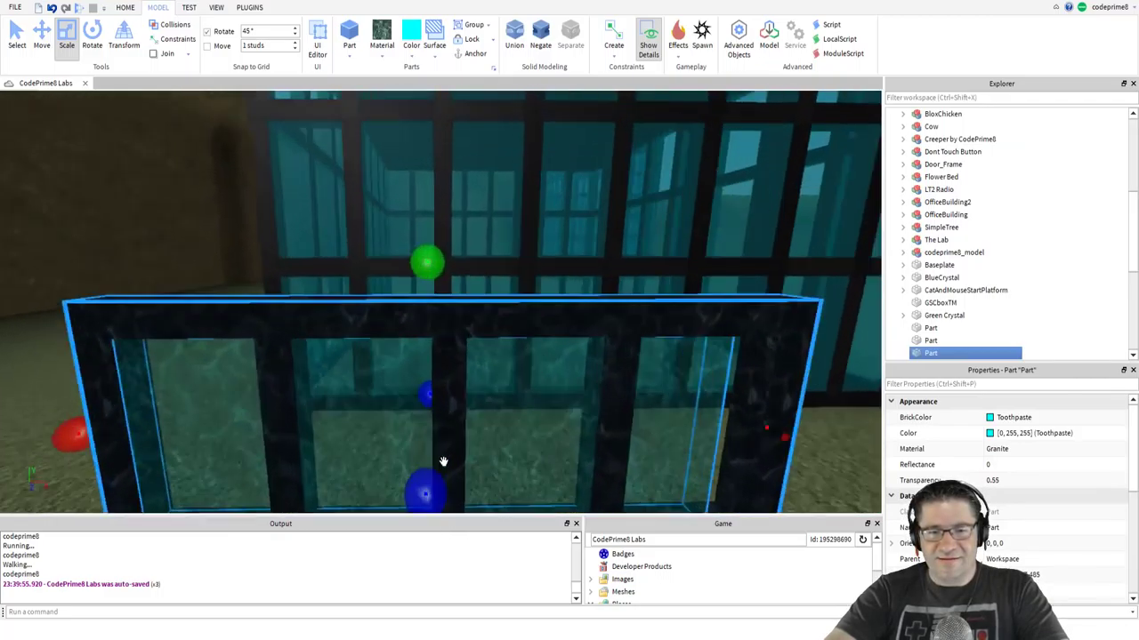
scroll(443, 463, down, 10)
scroll(443, 461, up, 5)
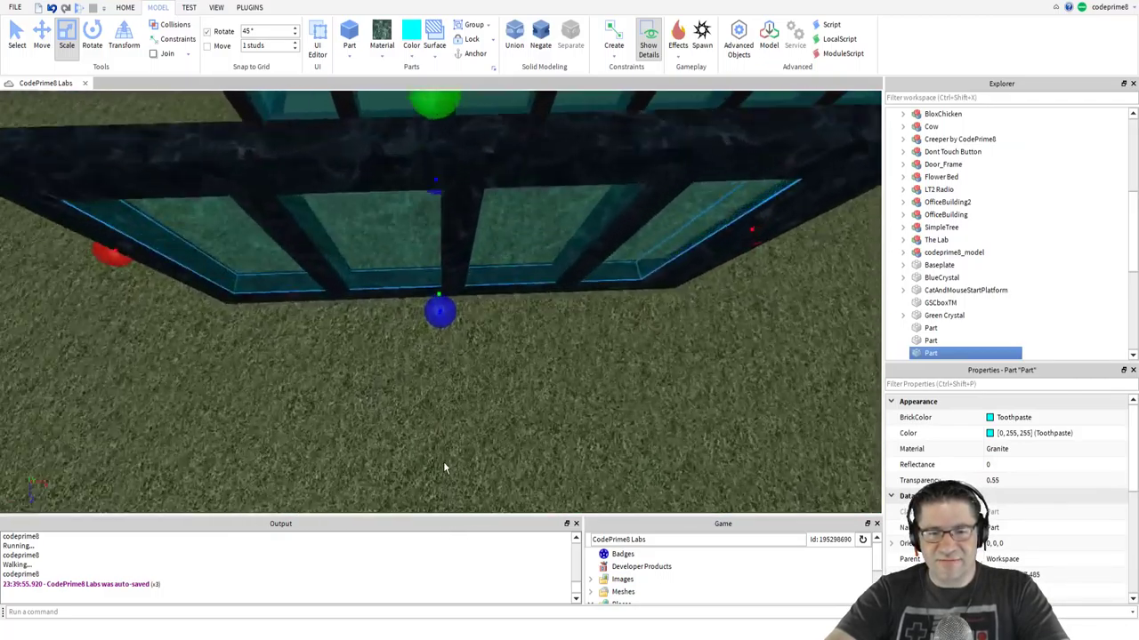
scroll(443, 461, down, 5)
scroll(443, 461, up, 8)
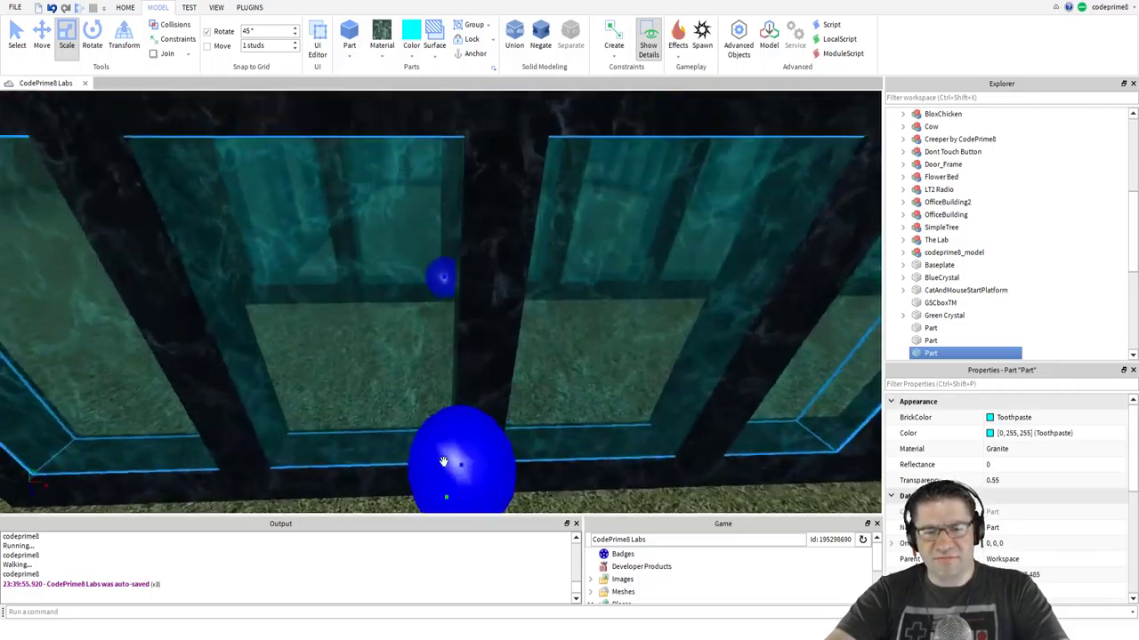
scroll(443, 460, down, 6)
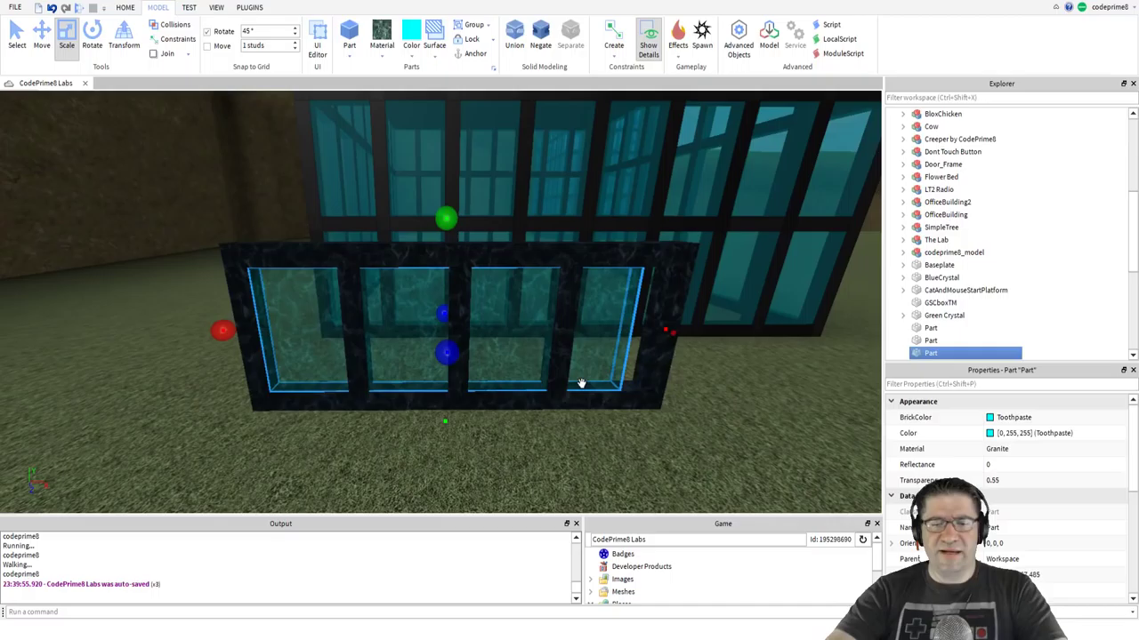
Stretch the glass pane sideways along the wall so it completely fills the fourth window opening.
scroll(544, 383, up, 5)
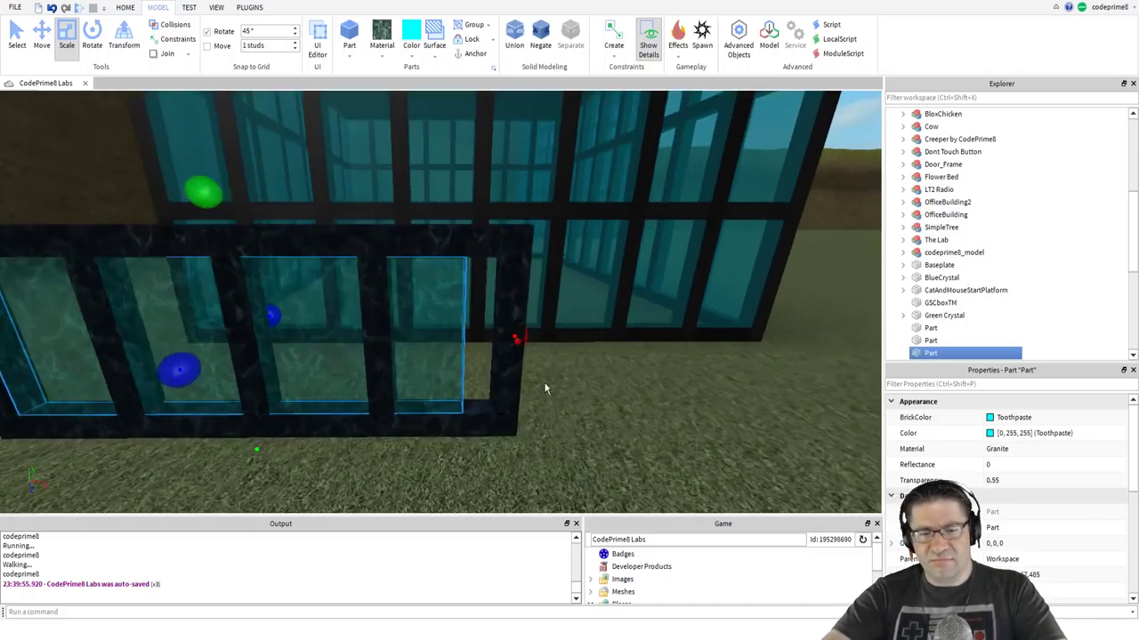
drag(535, 347, 577, 353)
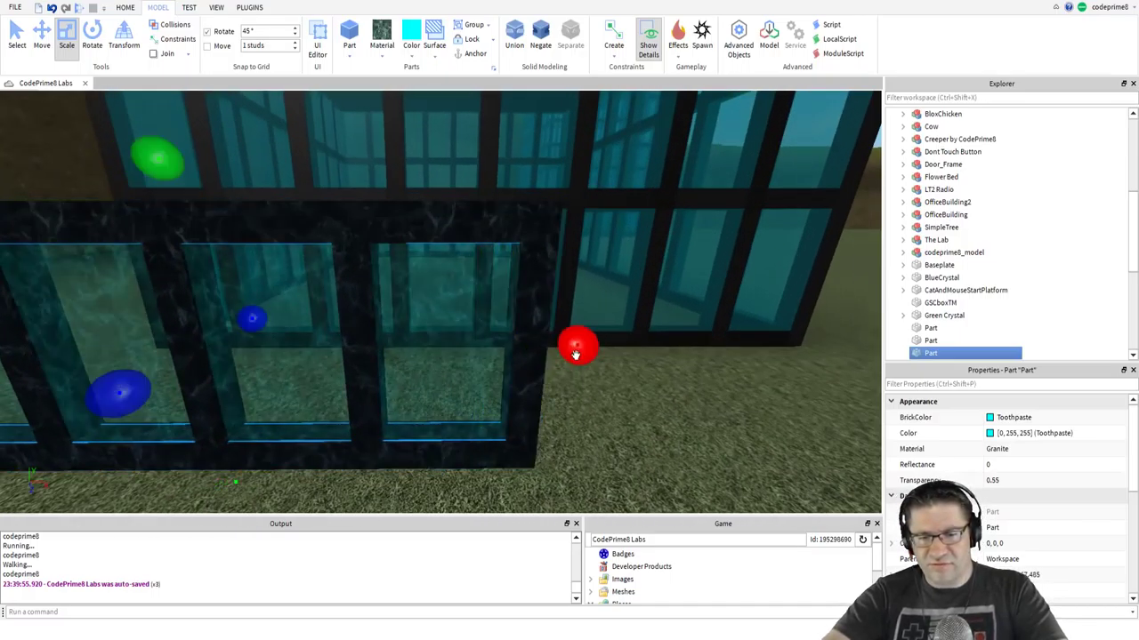
click(719, 457)
Replace the glass pane's granite texture with a plain material and clear the selection.
click(459, 349)
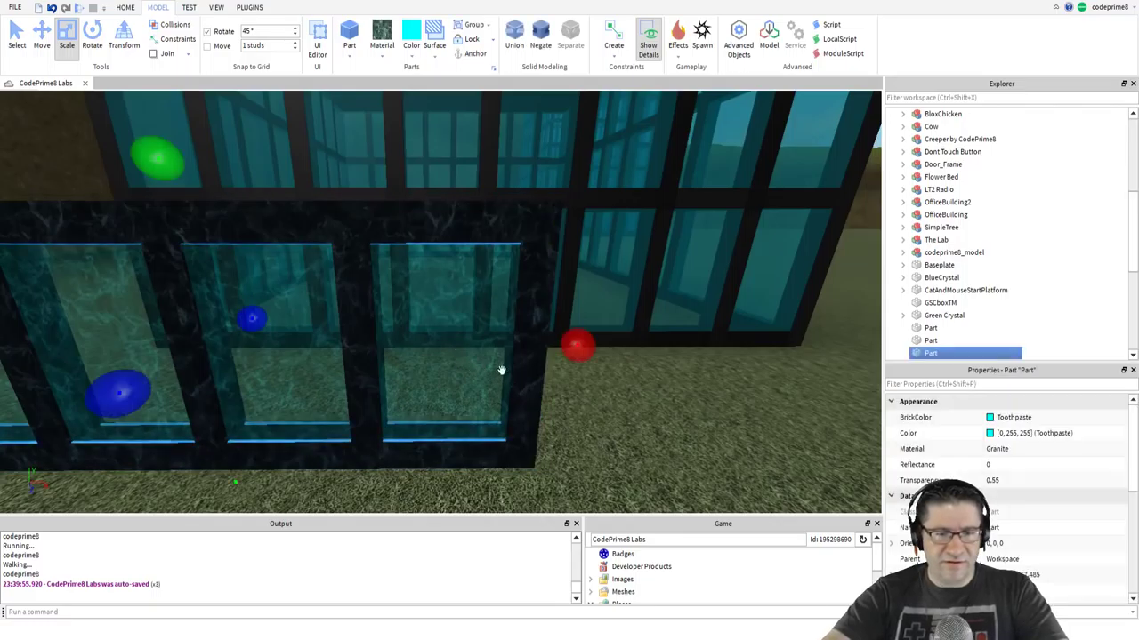
click(394, 78)
click(668, 463)
Examine the finished four-window wall from the front and above, comparing it with the office building behind it.
key(s)
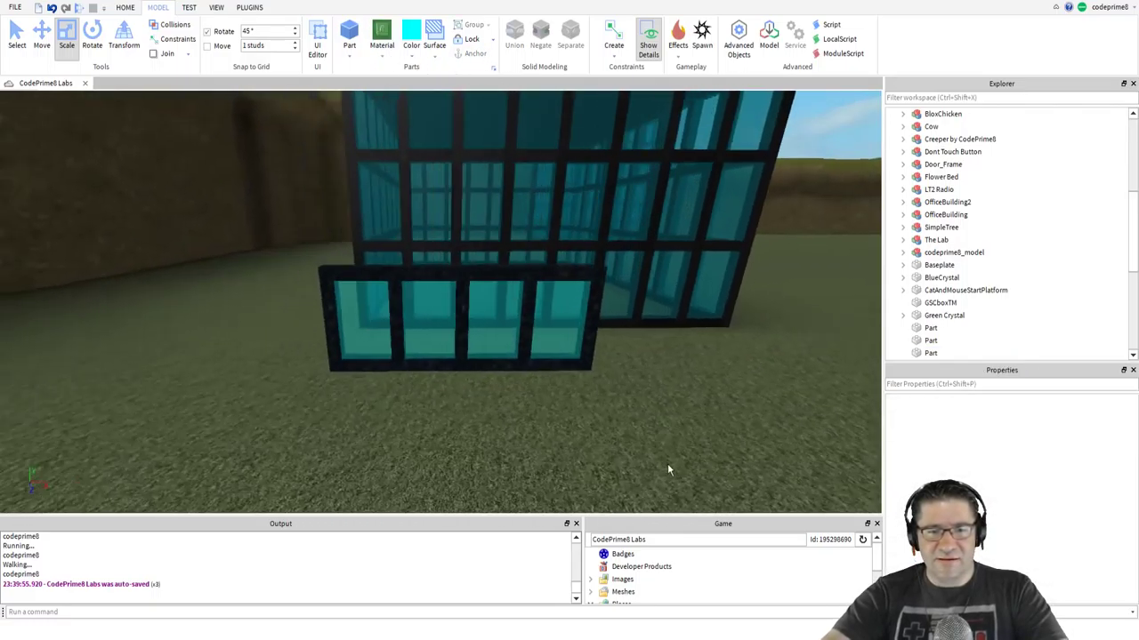
key(a)
right_drag(667, 463, 667, 463)
key(d)
key(w)
key(s)
key(a)
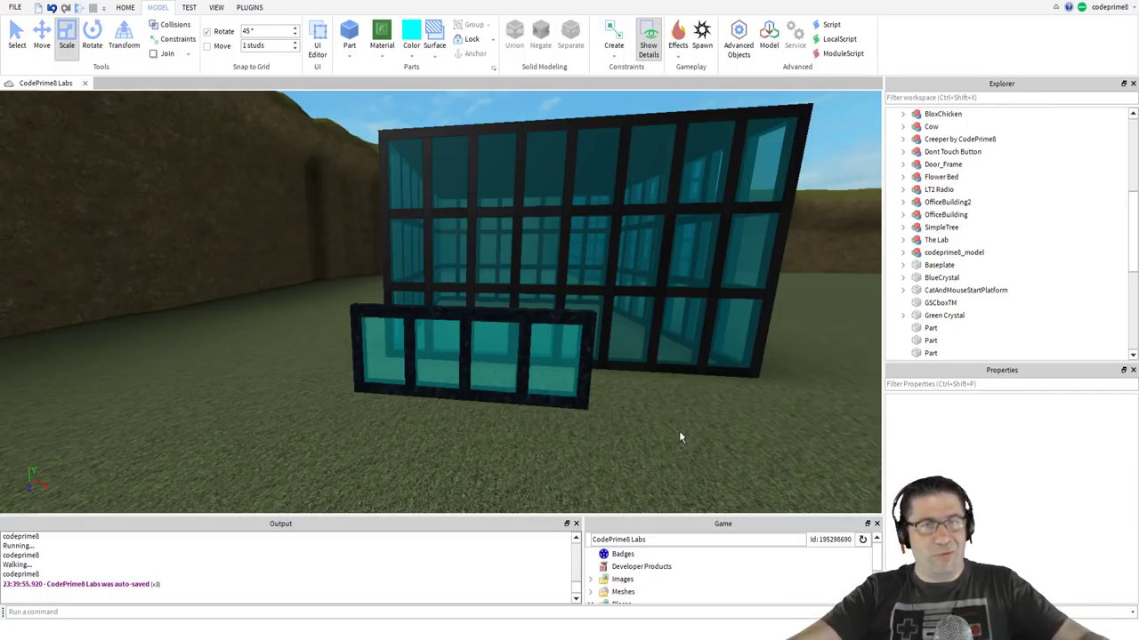
key(w)
right_drag(402, 427, 401, 420)
key(a)
key(s)
key(w)
key(s)
key(e)
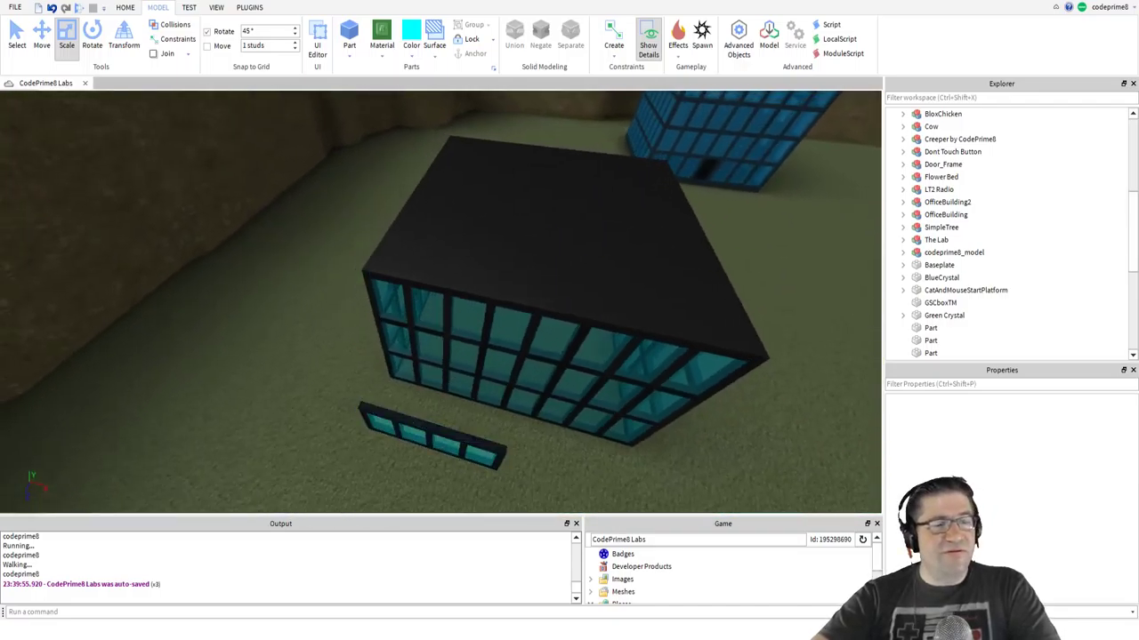